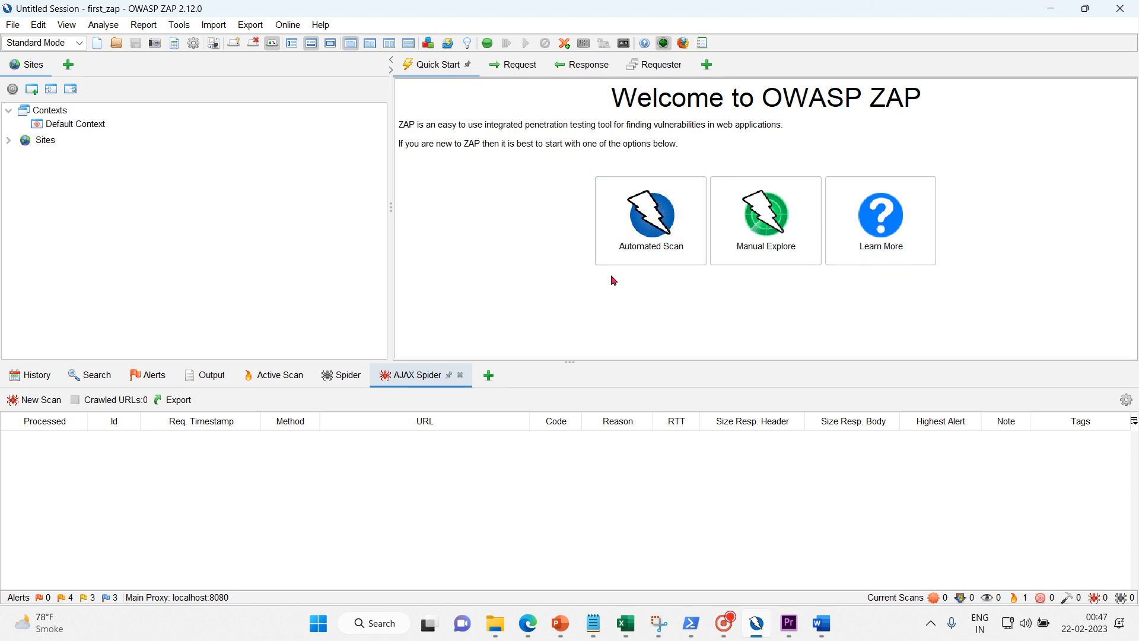
Open the Automated Scan setup and get the URL to attack field ready for entry
left_click(630, 231)
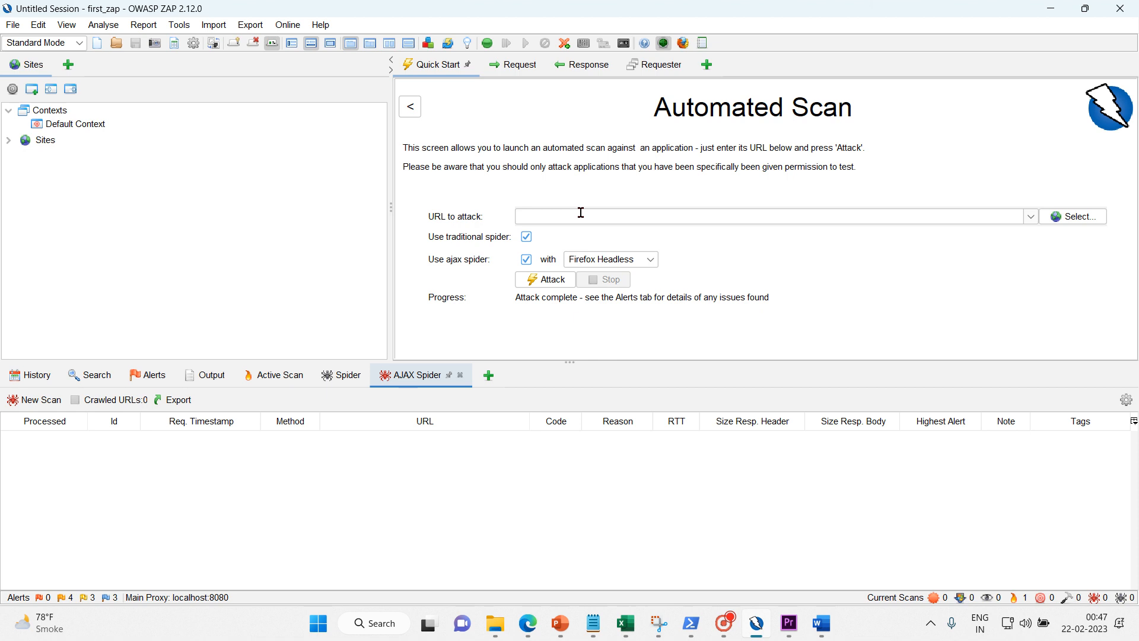
left_click(541, 218)
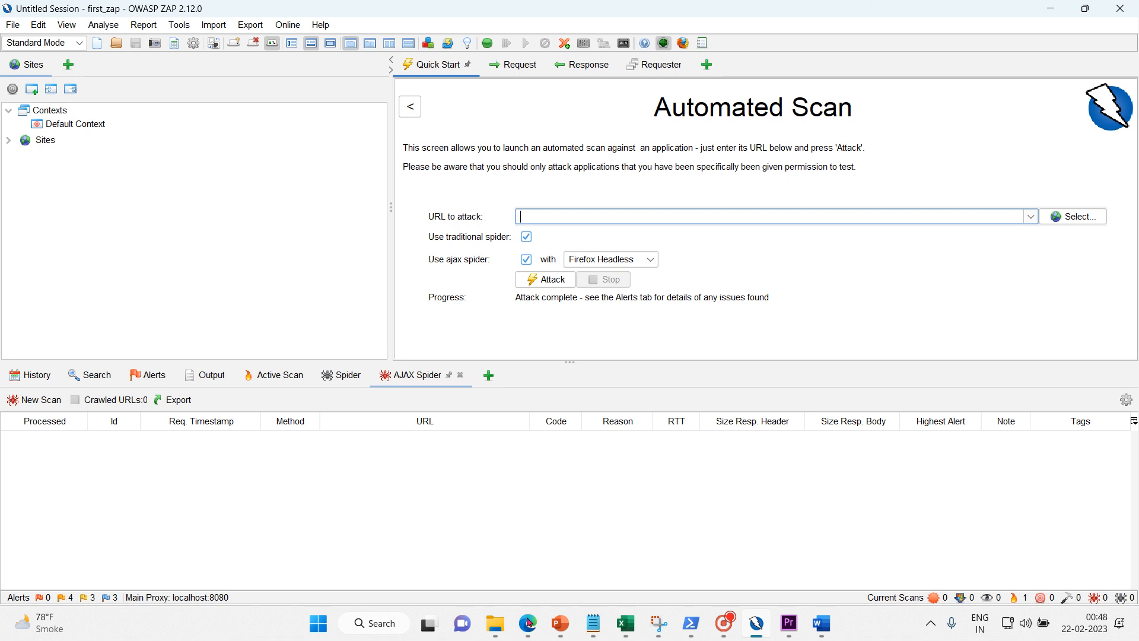
Switch to Edge and look through the chandracv.imlaic.com website from its header down to the contact section
mouse_move(529, 621)
left_click(484, 577)
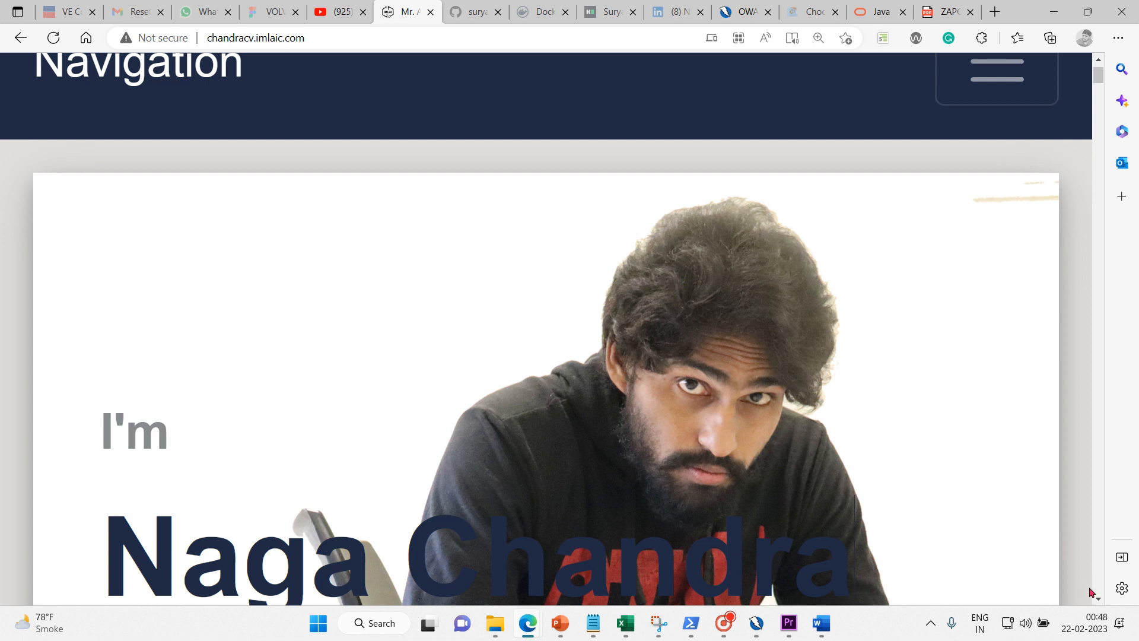
scroll(1078, 282, "up", 1)
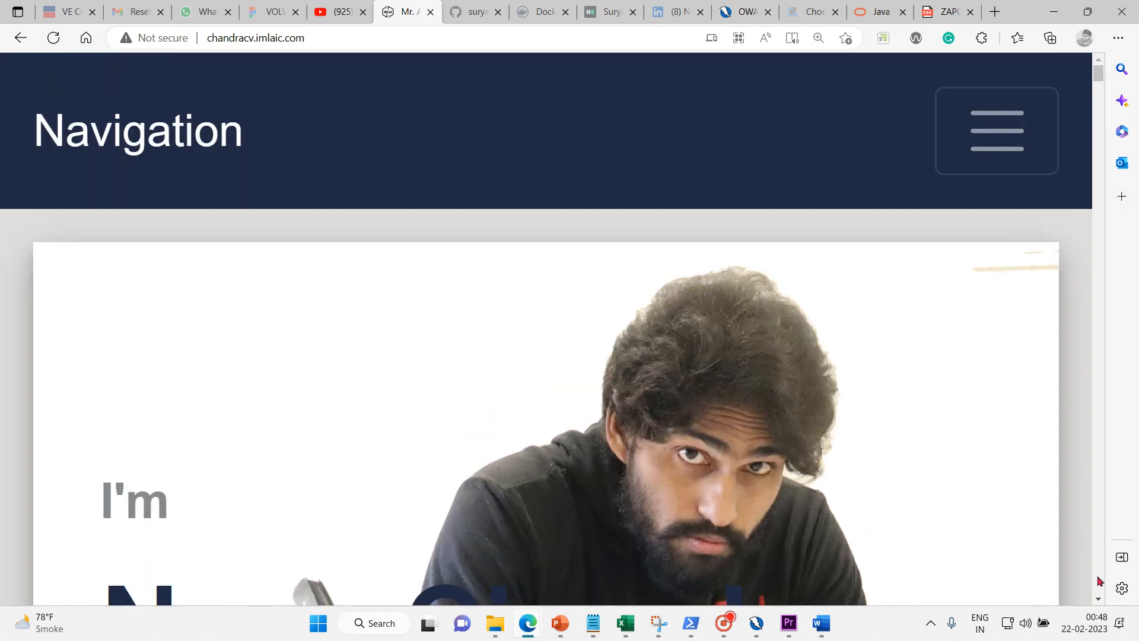
scroll(1097, 596, "down", 5)
scroll(1097, 596, "down", 2)
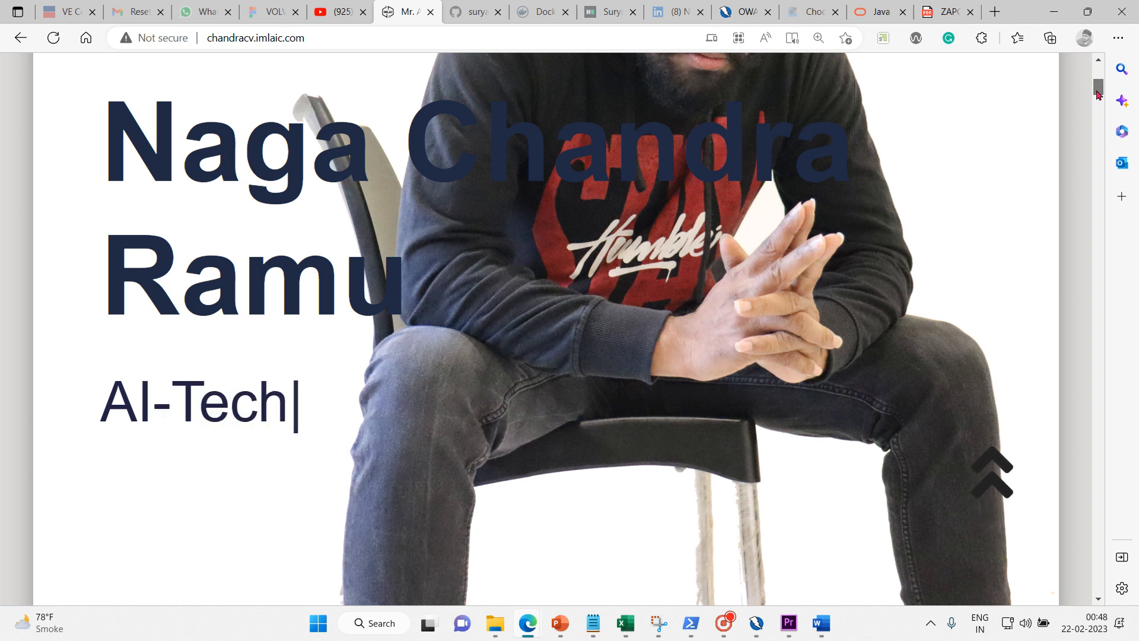
left_click_drag(1098, 90, 1107, 129)
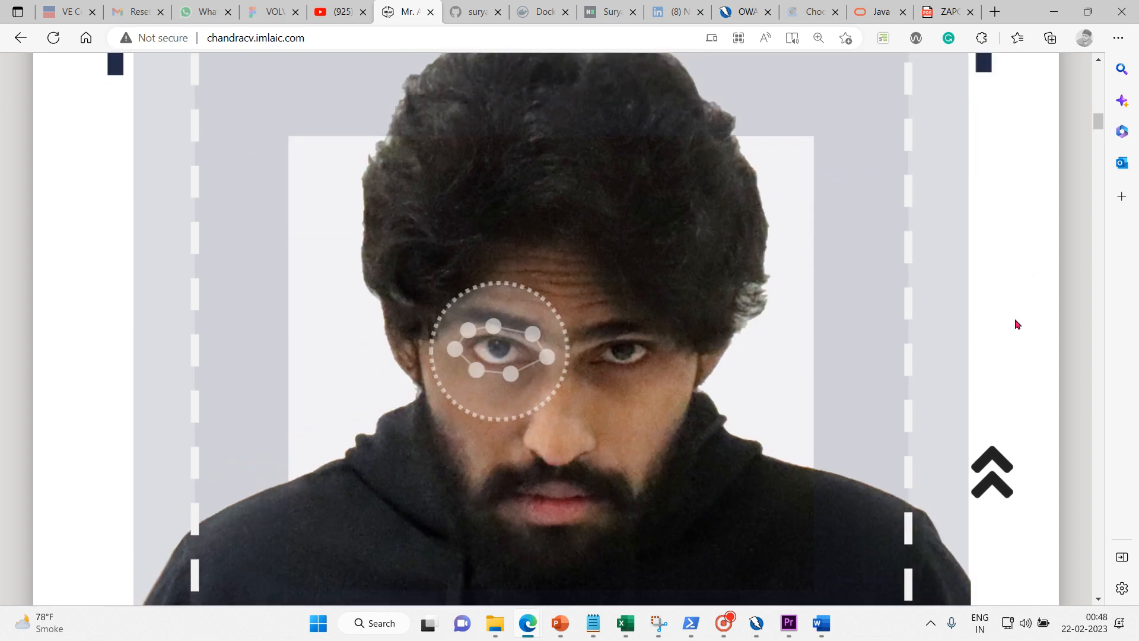
left_click(1098, 600)
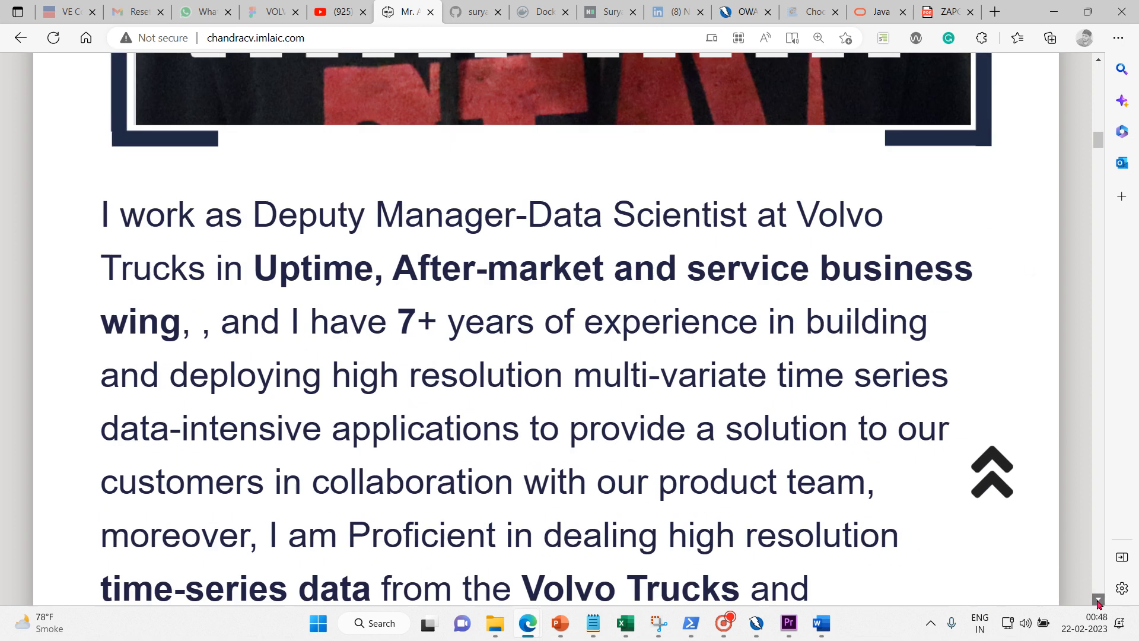
left_click_drag(1096, 600, 1097, 606)
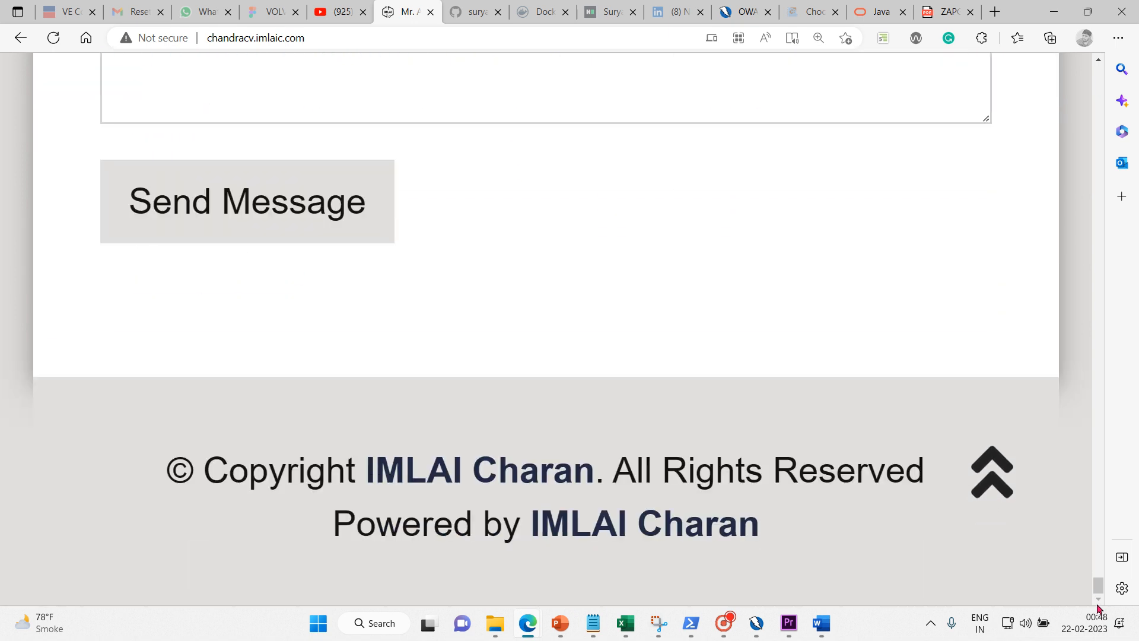
key("ctrl+minus")
key("ctrl+minus")
key("ctrl+minus")
key("ctrl+minus")
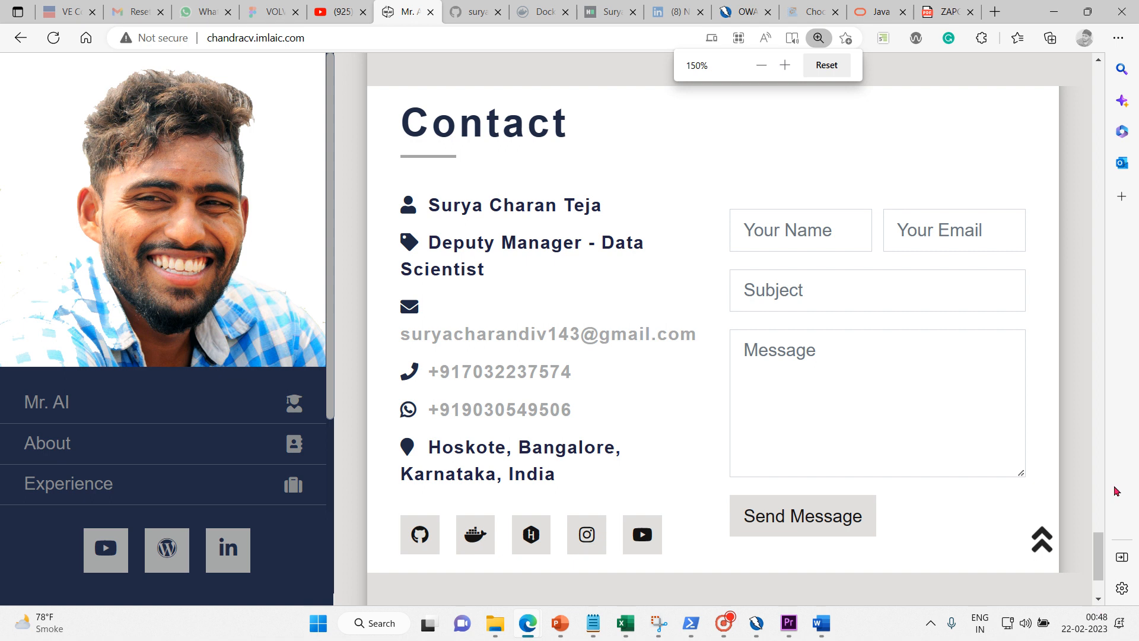
left_click(1042, 539)
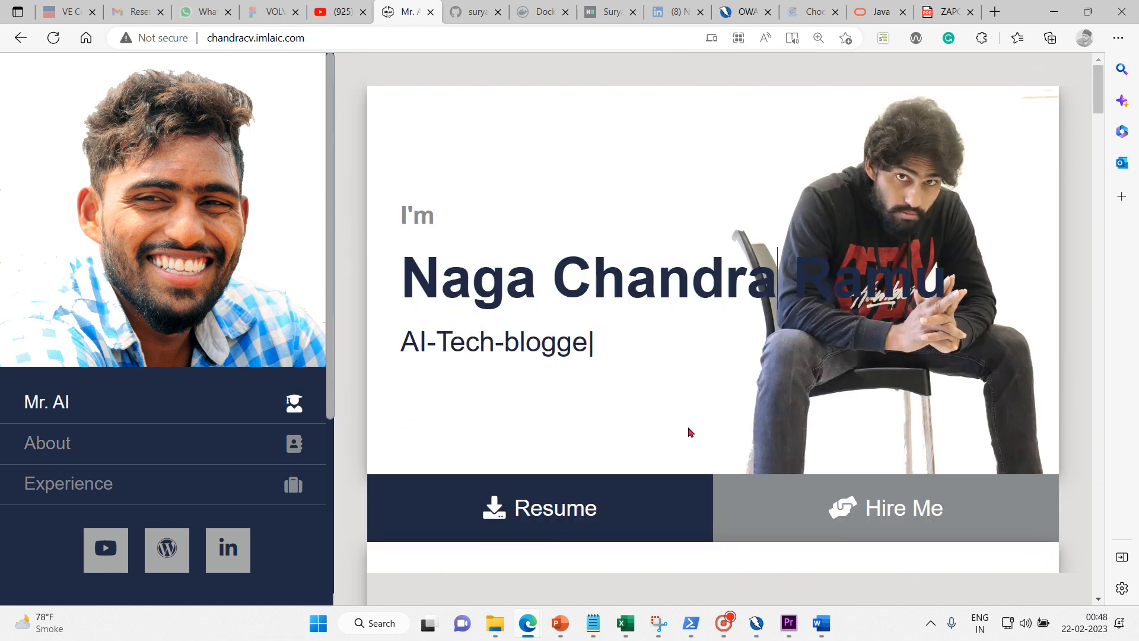
key("ctrl+minus")
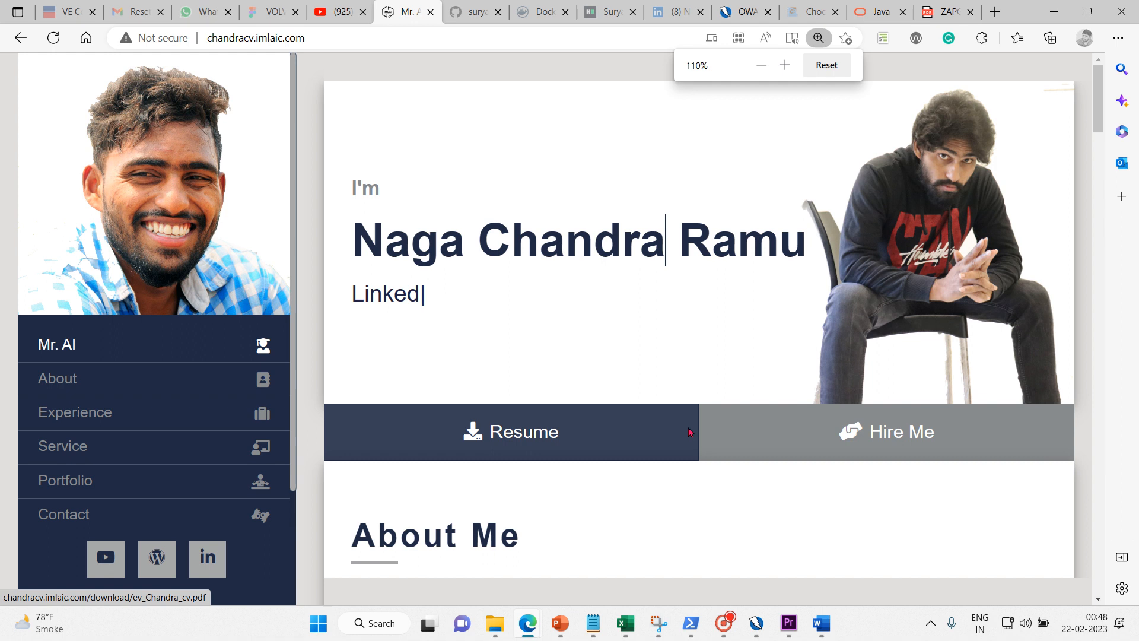
key("ctrl+minus")
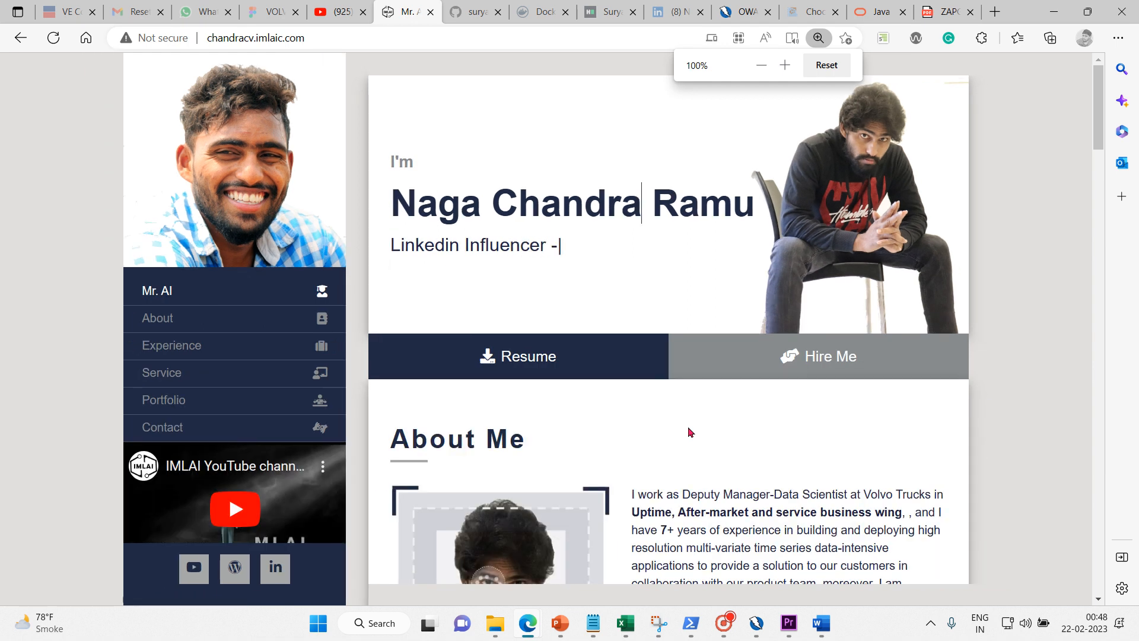
key("ctrl+minus")
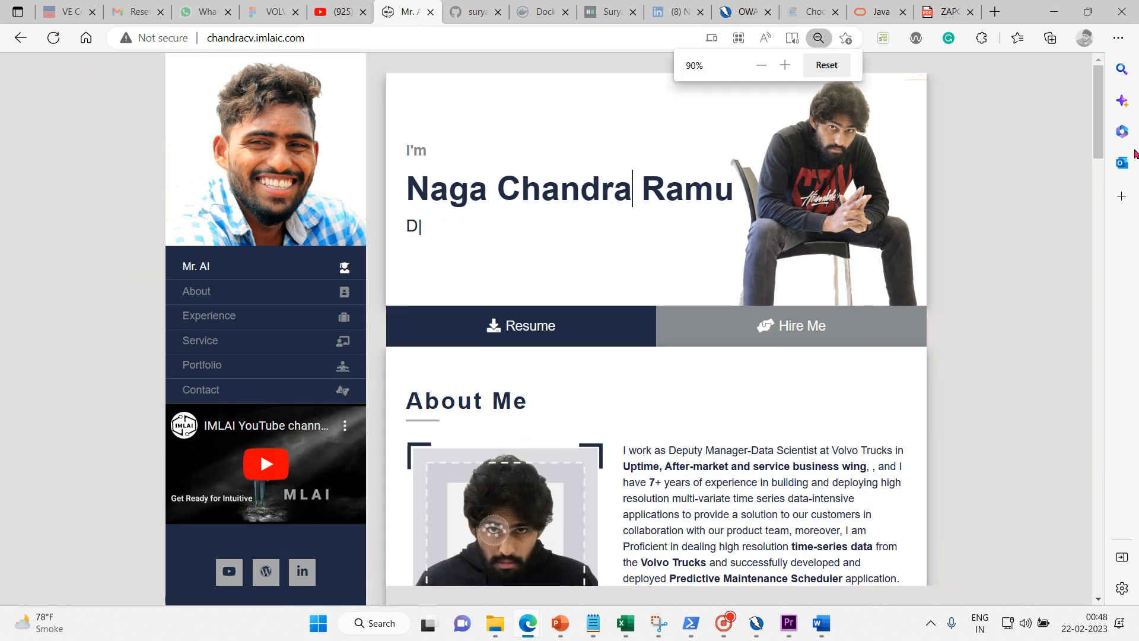
mouse_move(1101, 126)
left_mouse_down()
mouse_move(1097, 166)
mouse_move(1079, 130)
left_mouse_up()
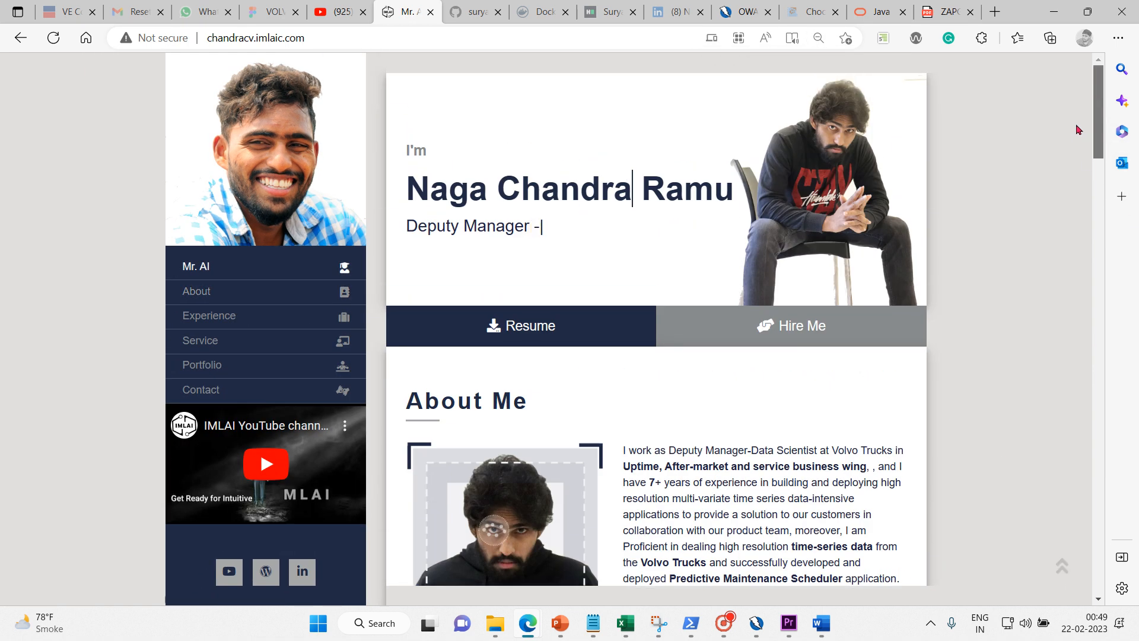
key("ctrl+plus")
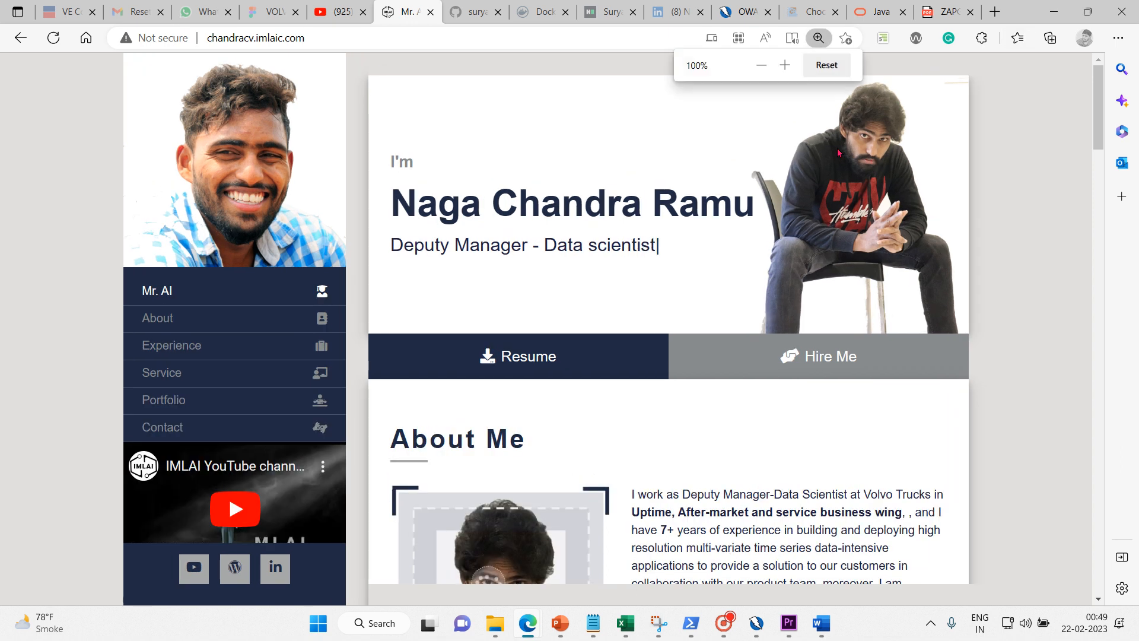
key("ctrl+plus")
key("ctrl+plus")
key("ctrl+plus")
key("ctrl+plus")
key("ctrl+plus")
key("ctrl+plus")
key("ctrl+plus")
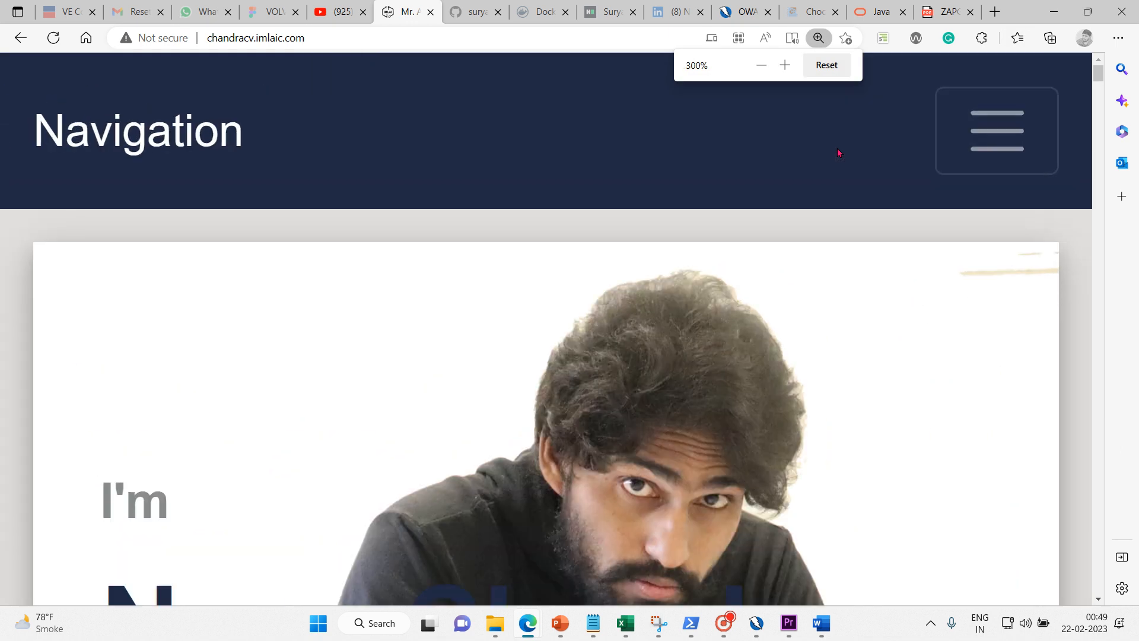
left_click(1098, 600)
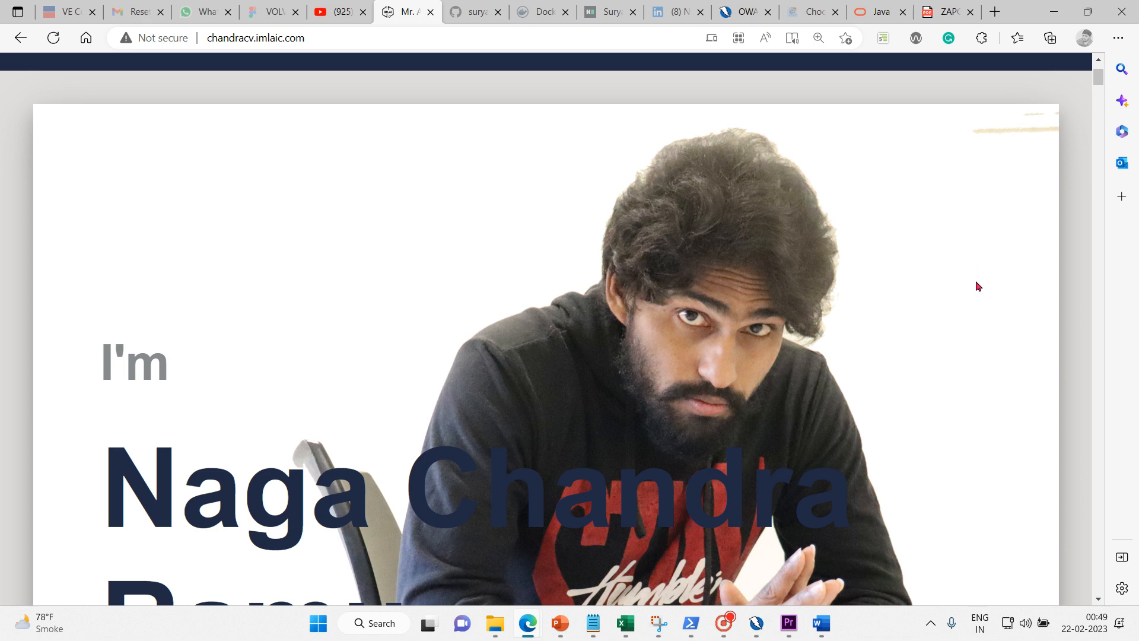
key("ctrl+plus")
key("ctrl+minus")
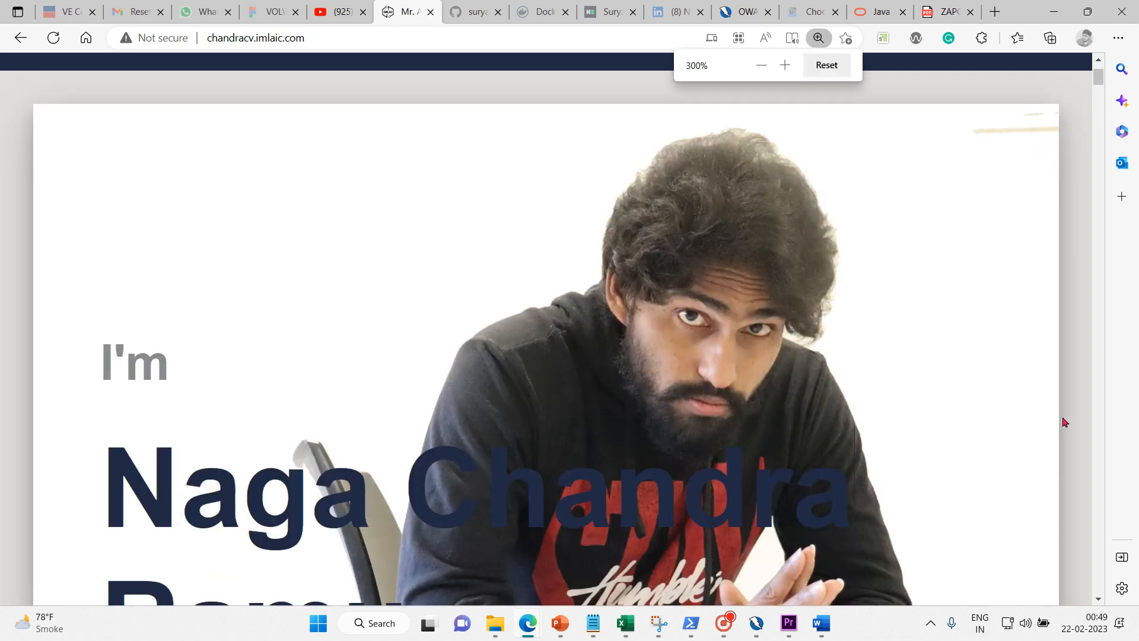
left_click(416, 35)
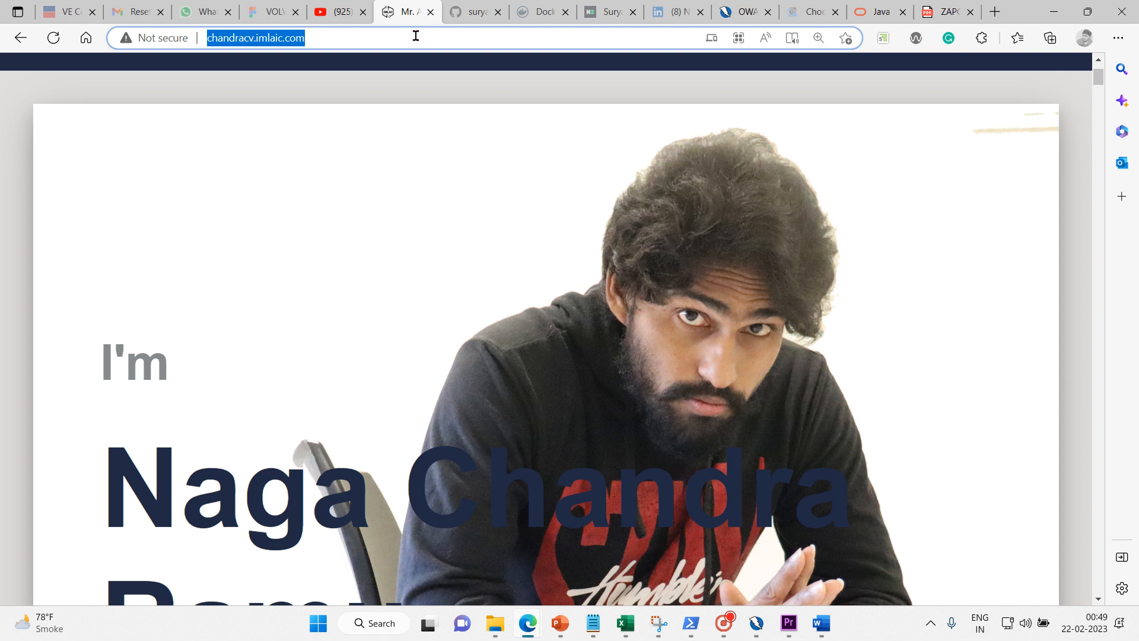
mouse_move(753, 625)
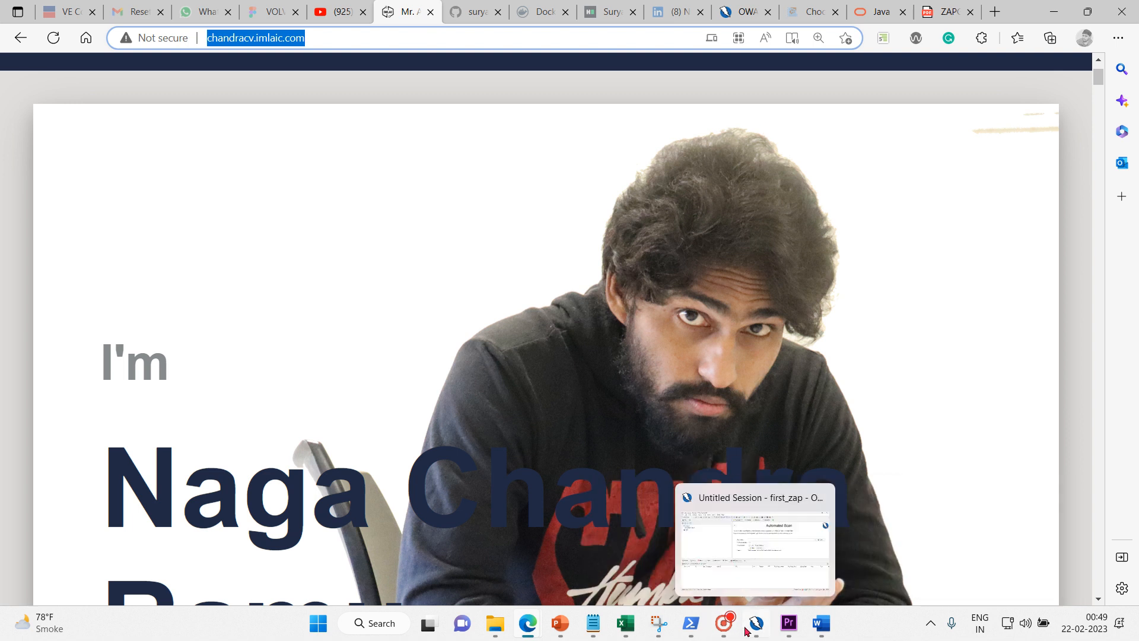
left_click(752, 564)
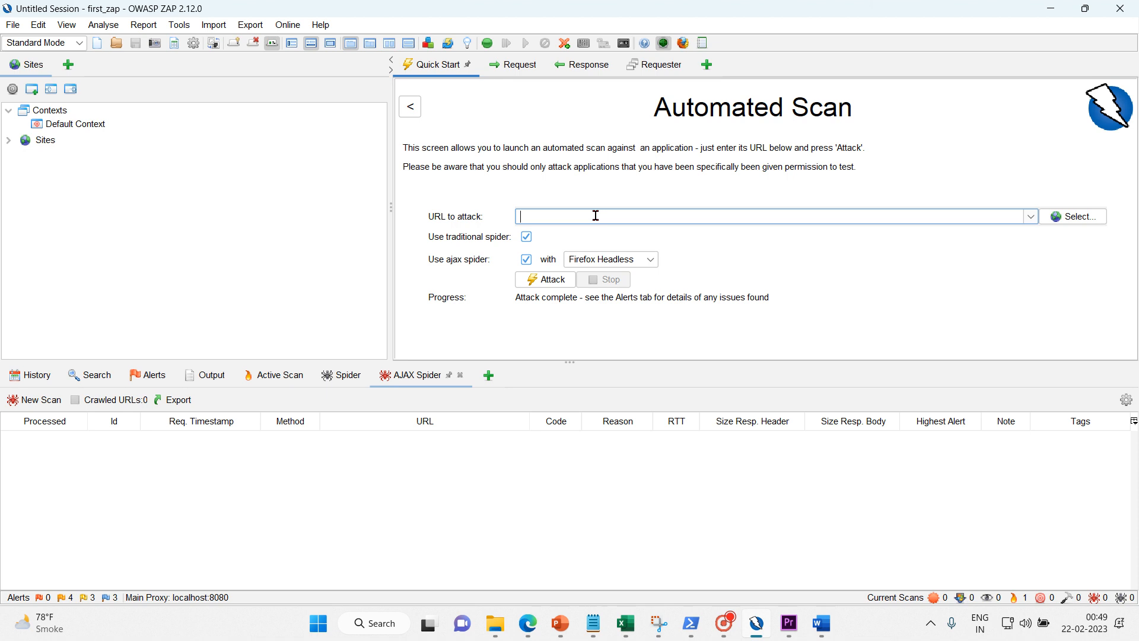
type("http://chandracv.imagic.com/")
Select Firefox Headless as the ajax spider's browser and launch the automated attack
left_click(653, 265)
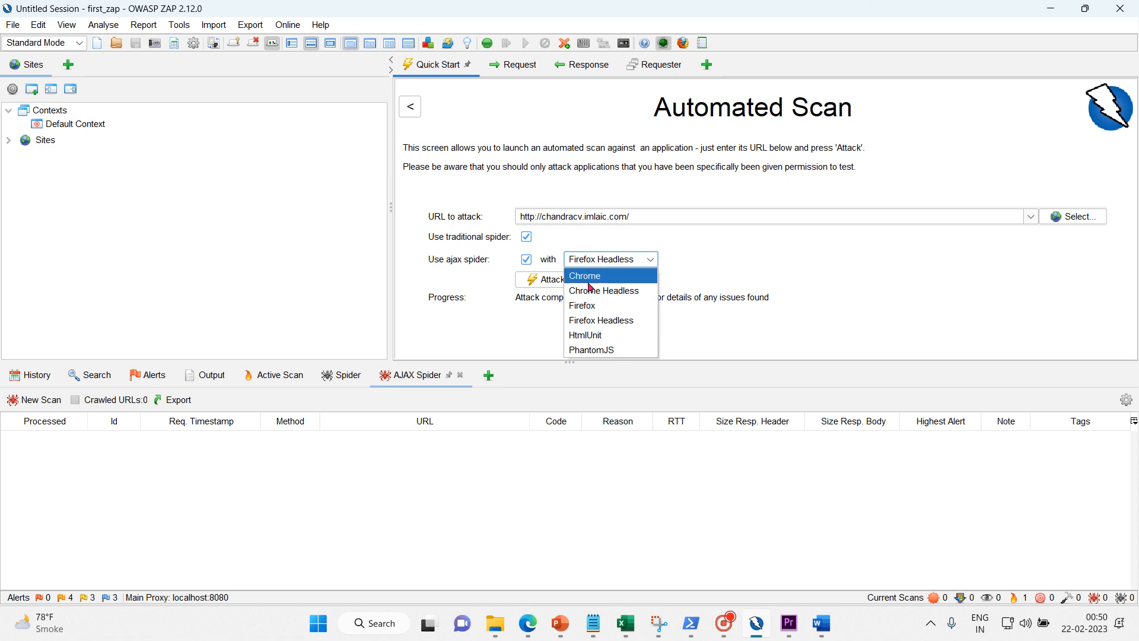
left_click(595, 321)
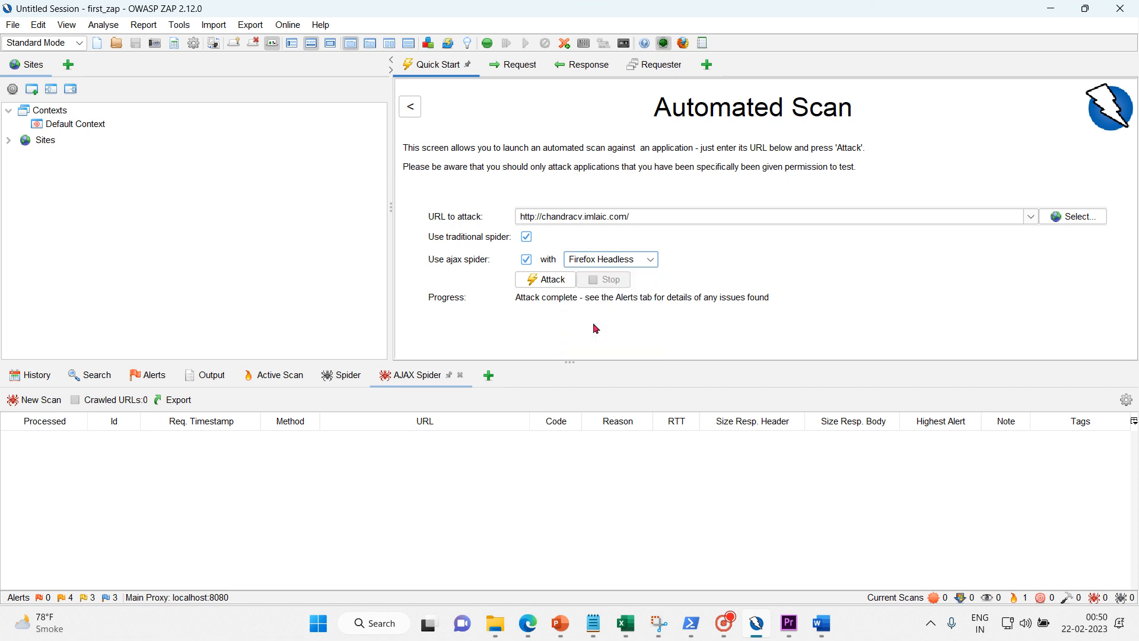
left_click(546, 280)
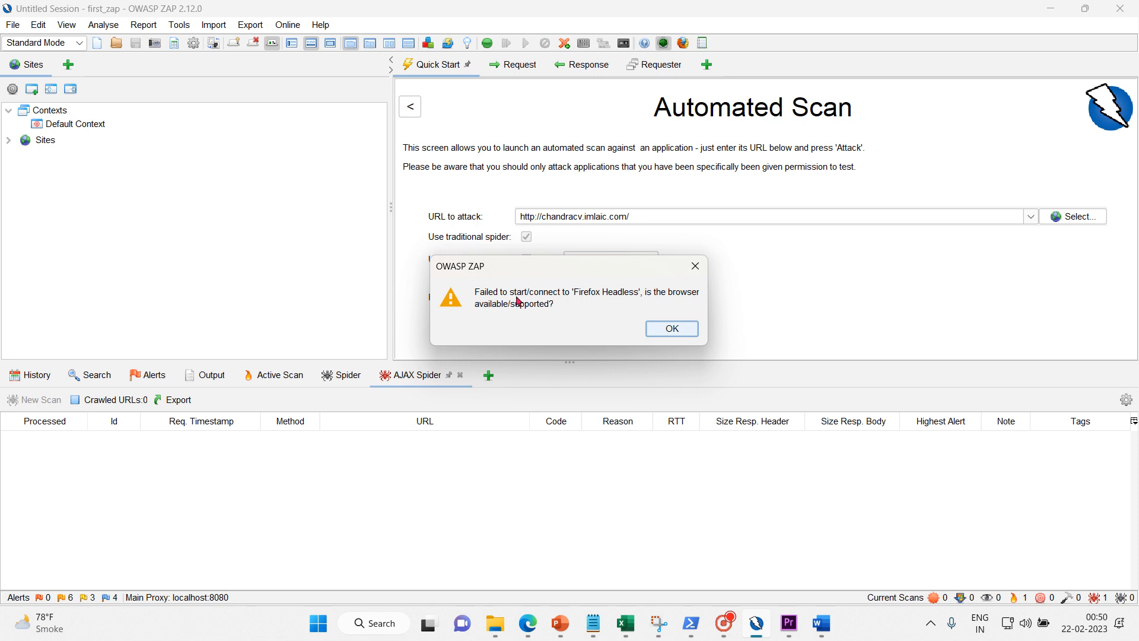
left_click(689, 332)
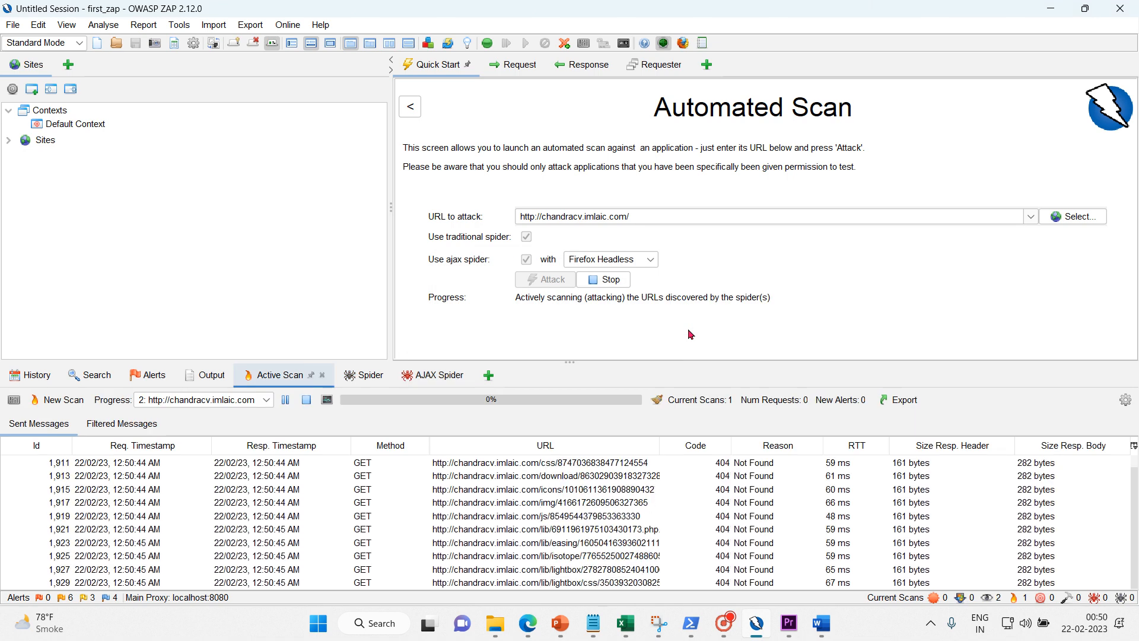
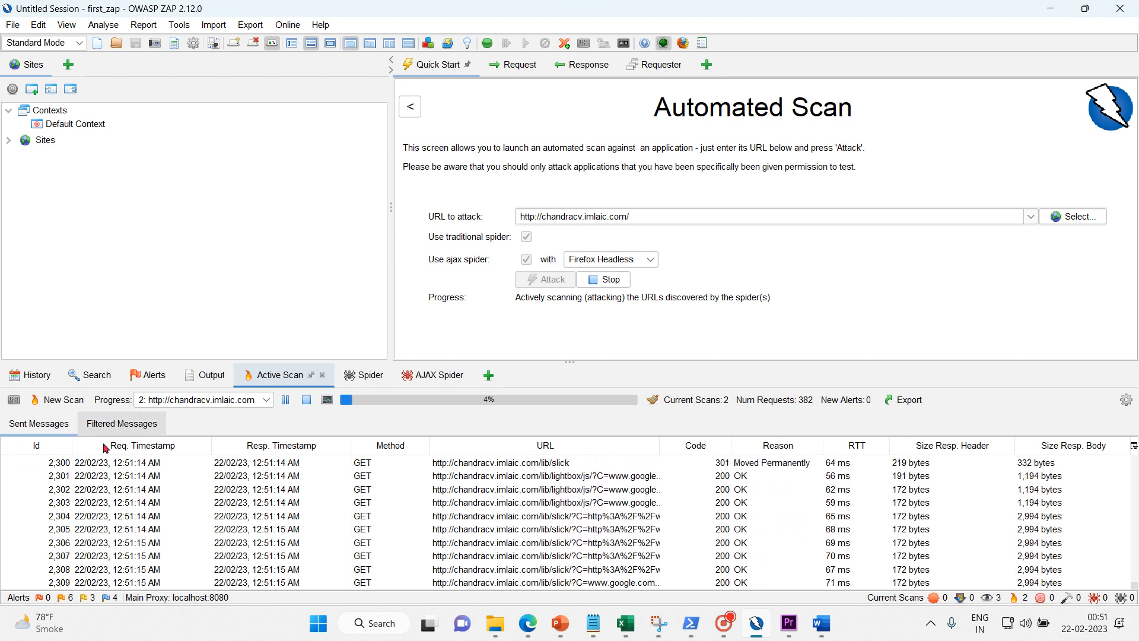
Check the active scan's filtered and sent messages, and enlarge the scan results area
left_click(136, 428)
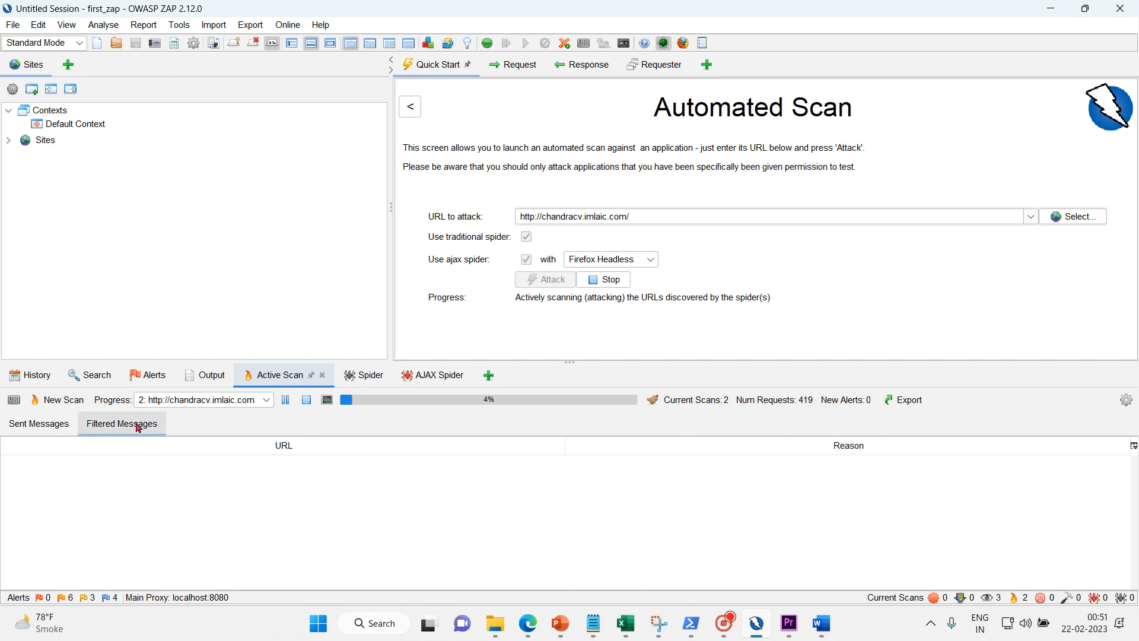
left_click(53, 426)
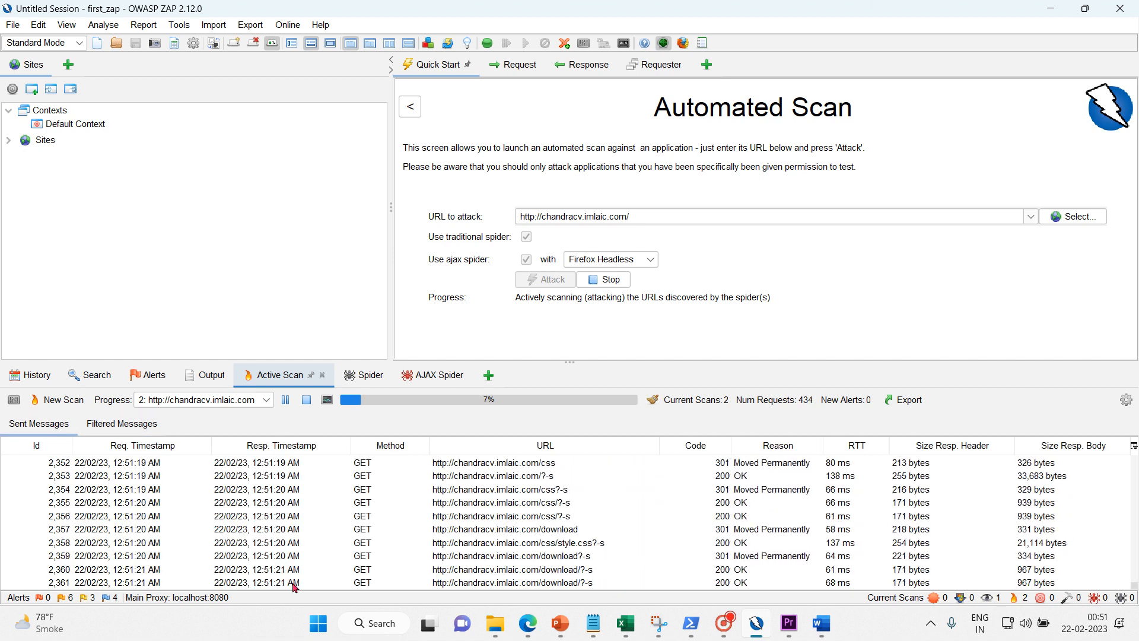
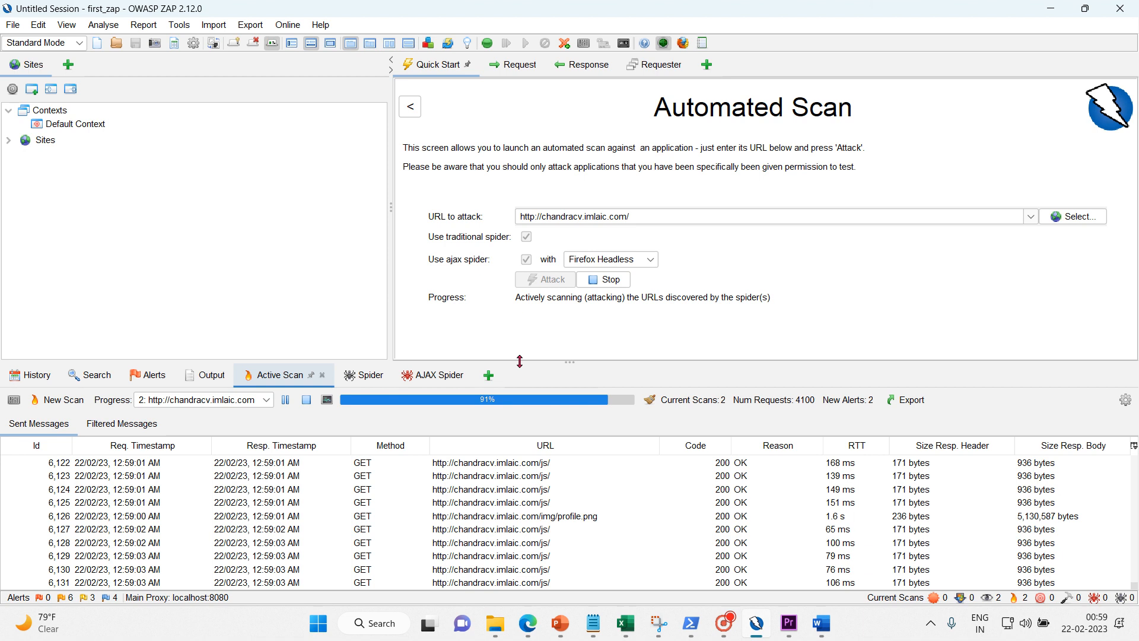
left_click_drag(519, 362, 518, 317)
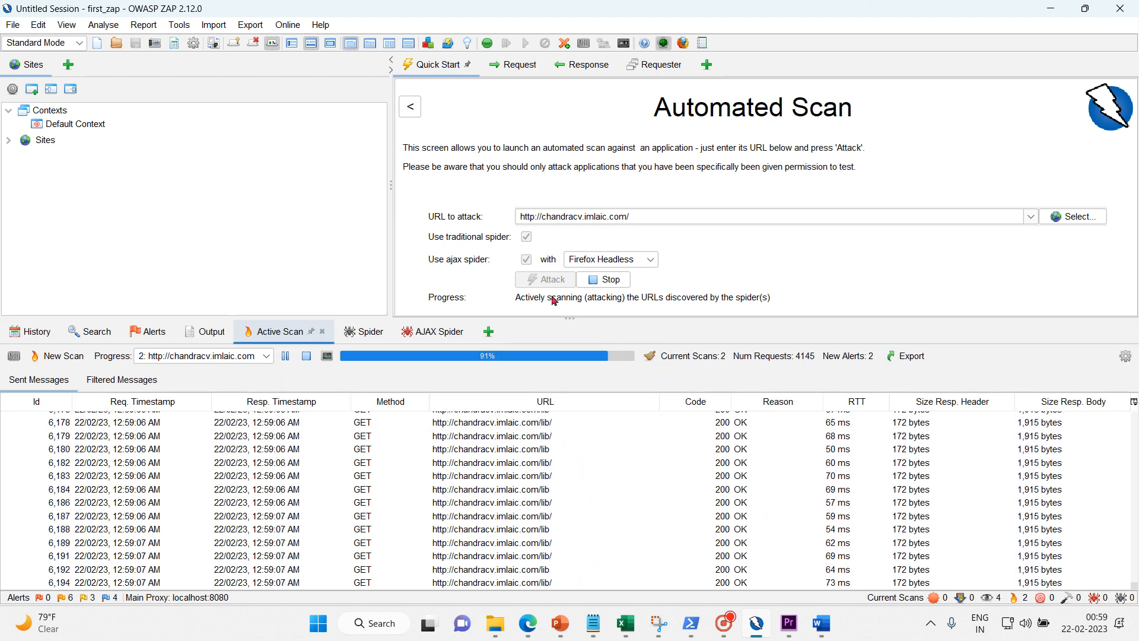
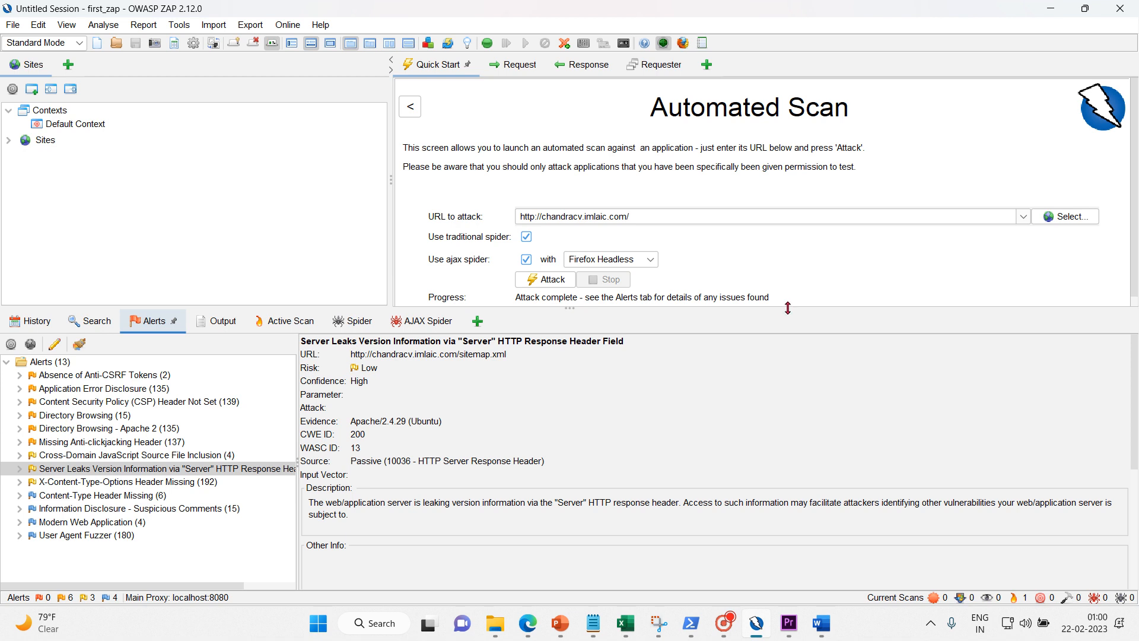
Adjust the results area's height and examine the title and evidence of the "Server Leaks Version Information" alert
left_click_drag(787, 308, 787, 331)
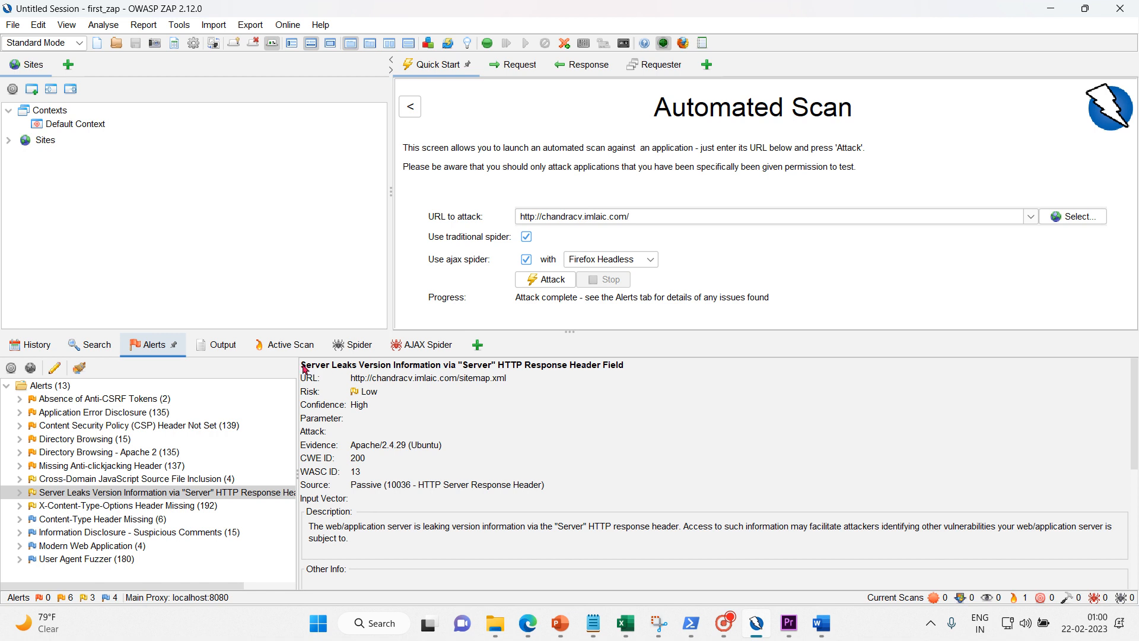
left_click_drag(303, 368, 358, 380)
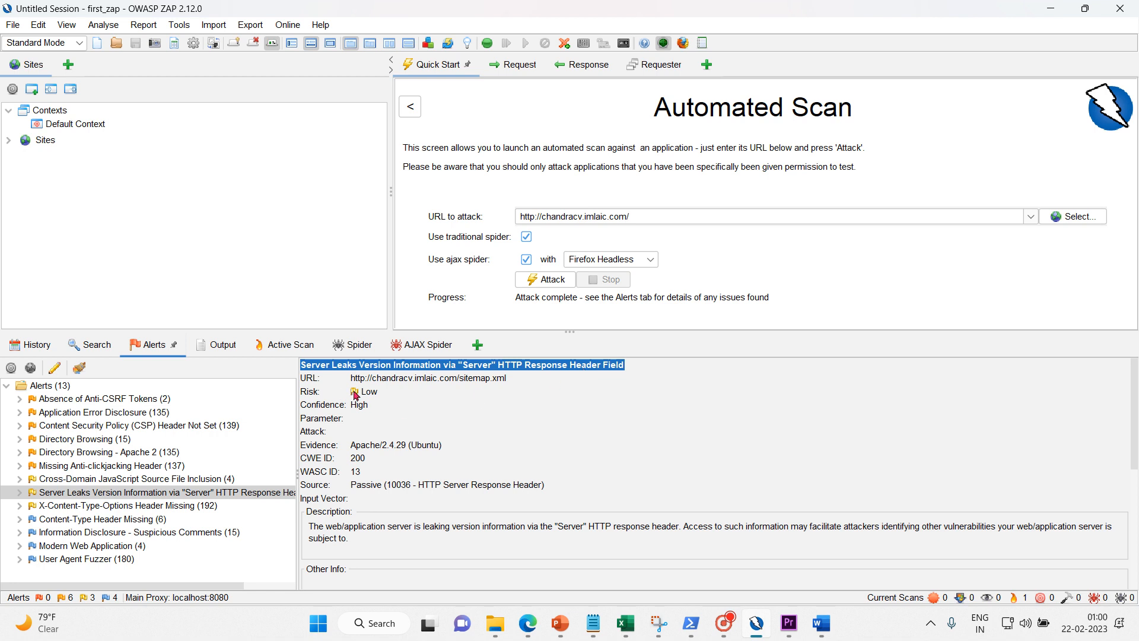
left_click(386, 452)
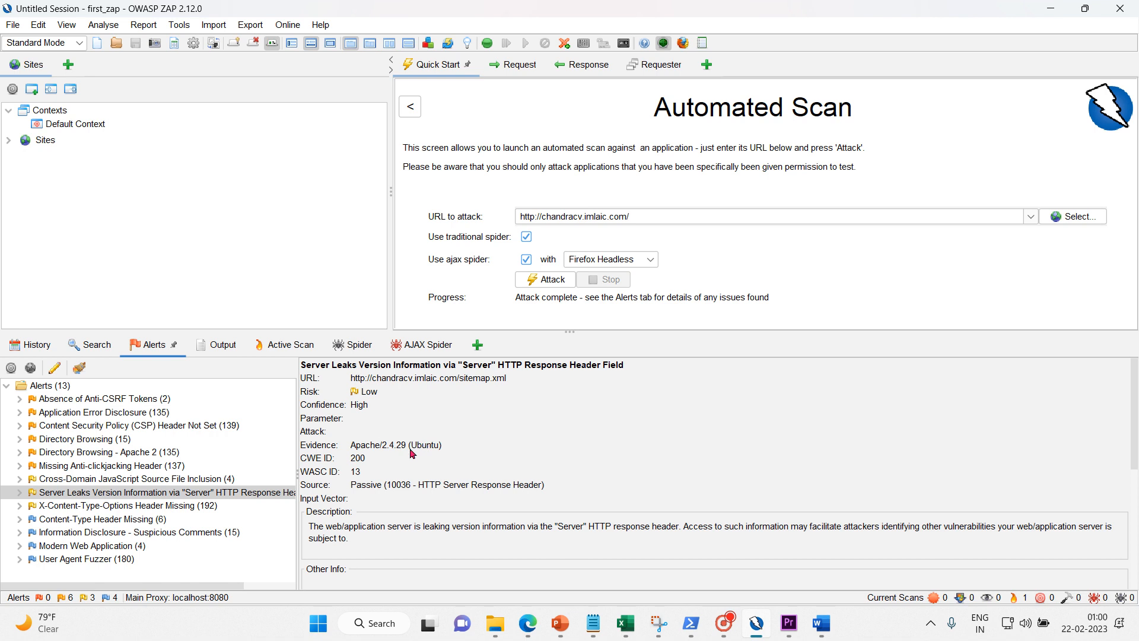
left_click_drag(409, 448, 458, 451)
left_click(458, 451)
Switch to the EC2 console in Edge, check the cv-micro instance's platform details, and return to OWASP ZAP
mouse_move(526, 622)
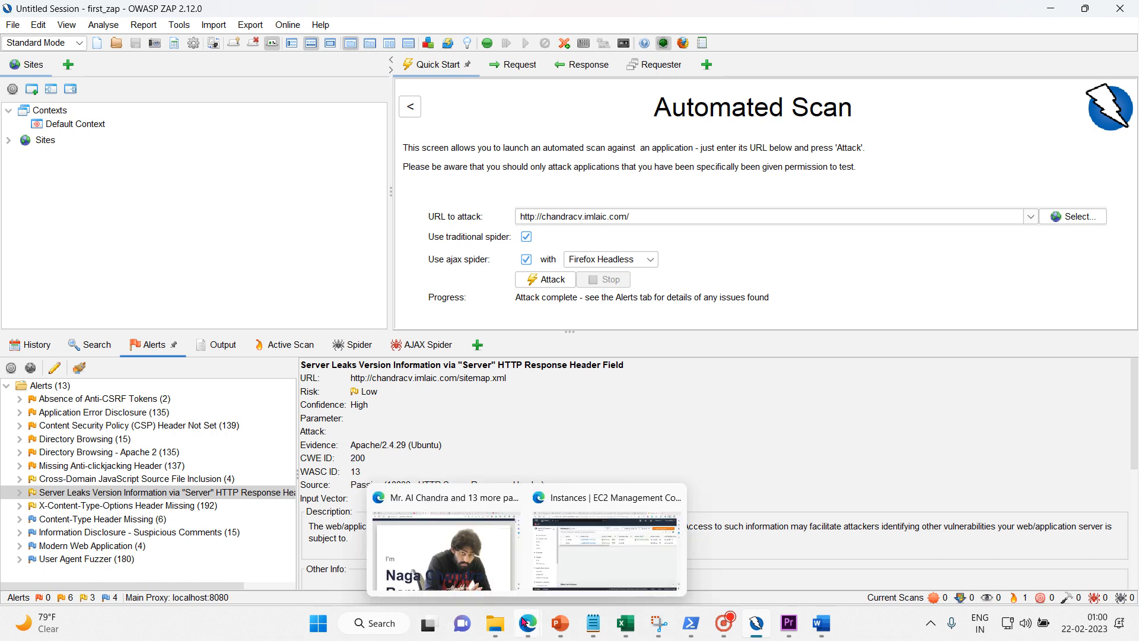
left_click(605, 549)
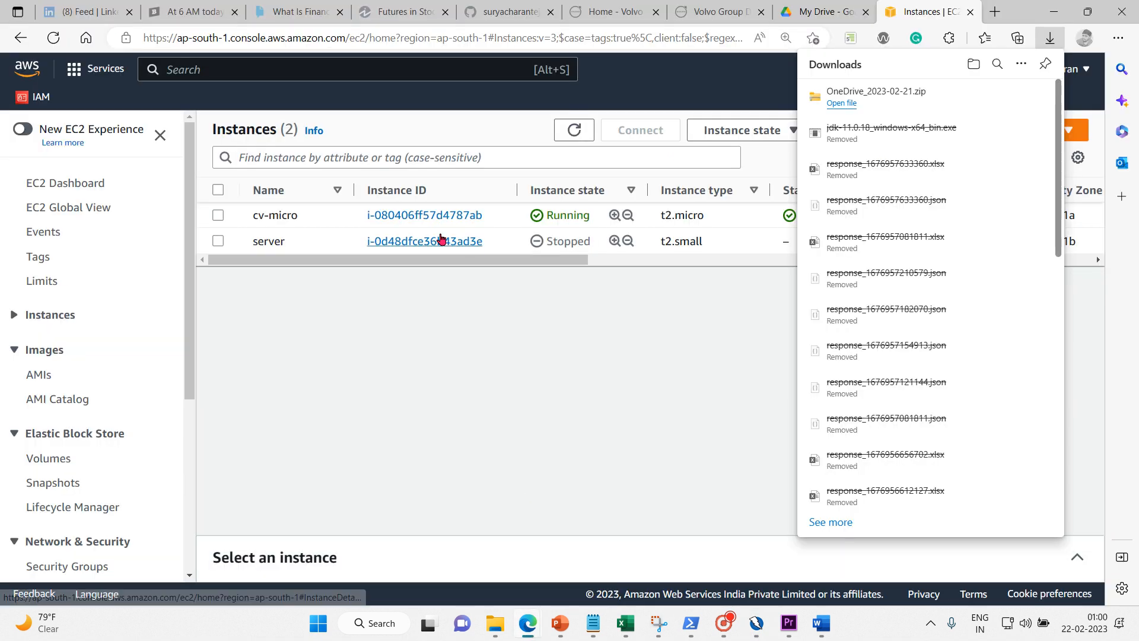
left_click(582, 305)
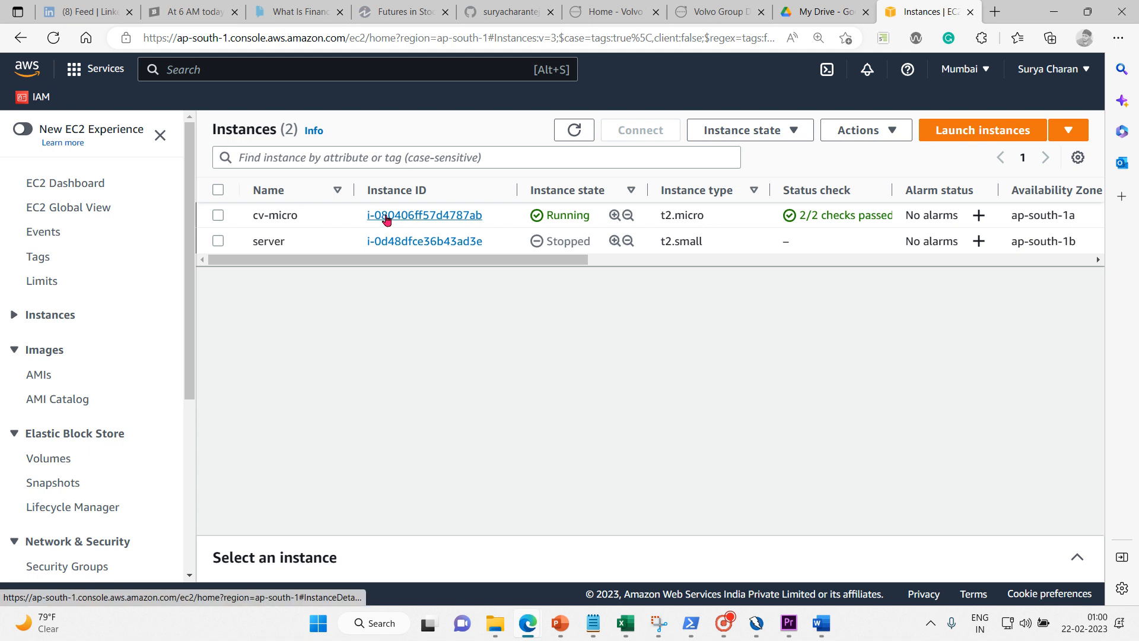
left_click(386, 218)
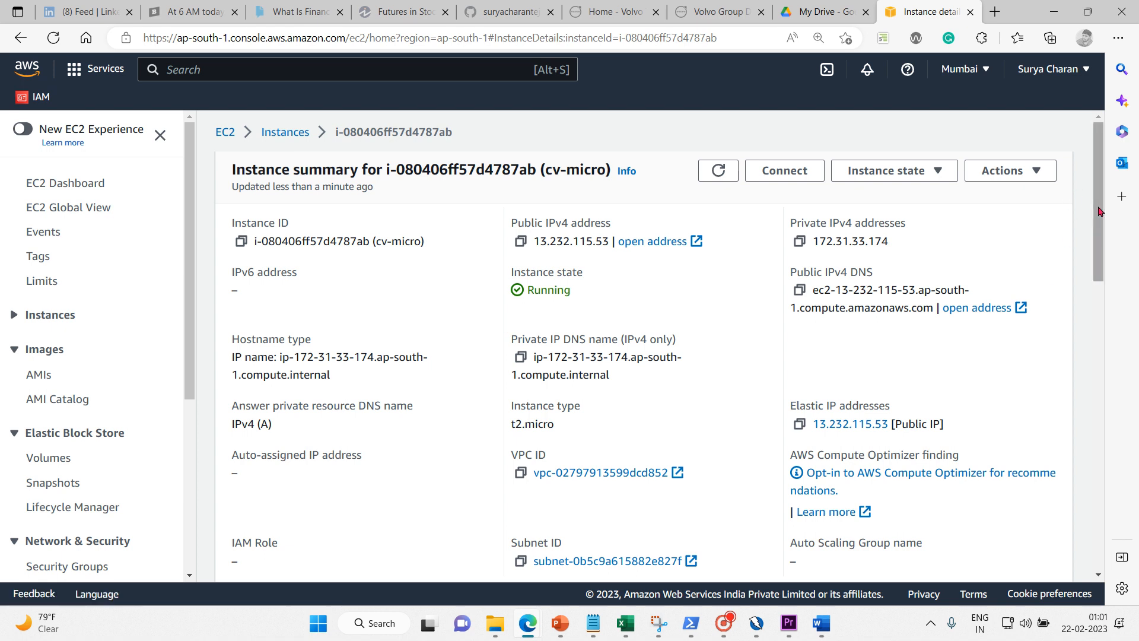
left_click_drag(1099, 211, 1099, 376)
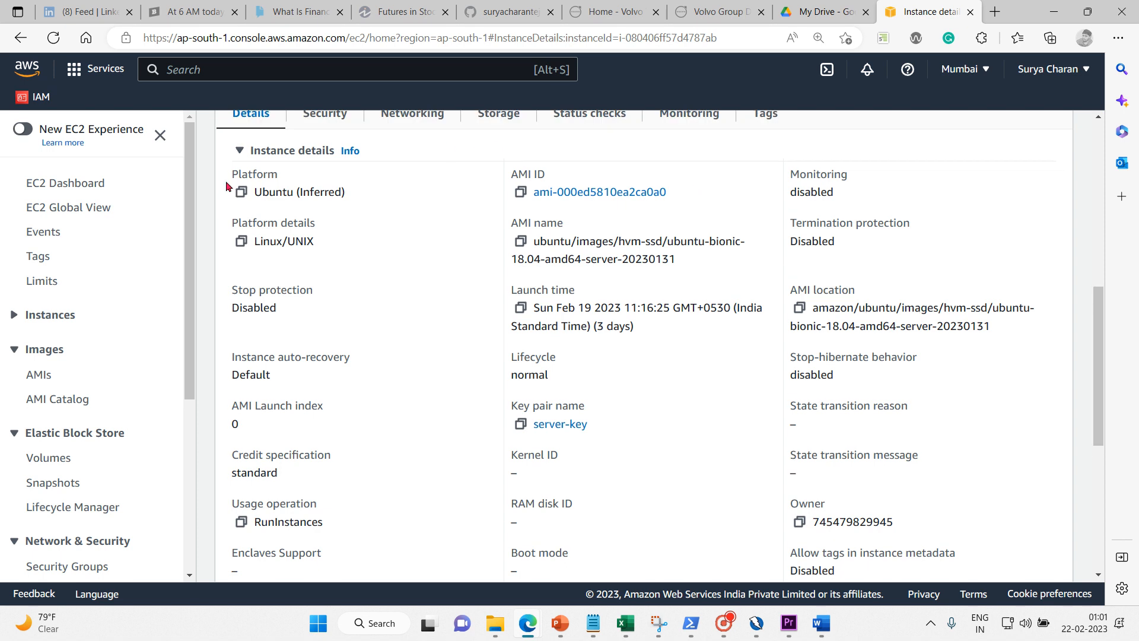
left_click_drag(226, 174, 665, 191)
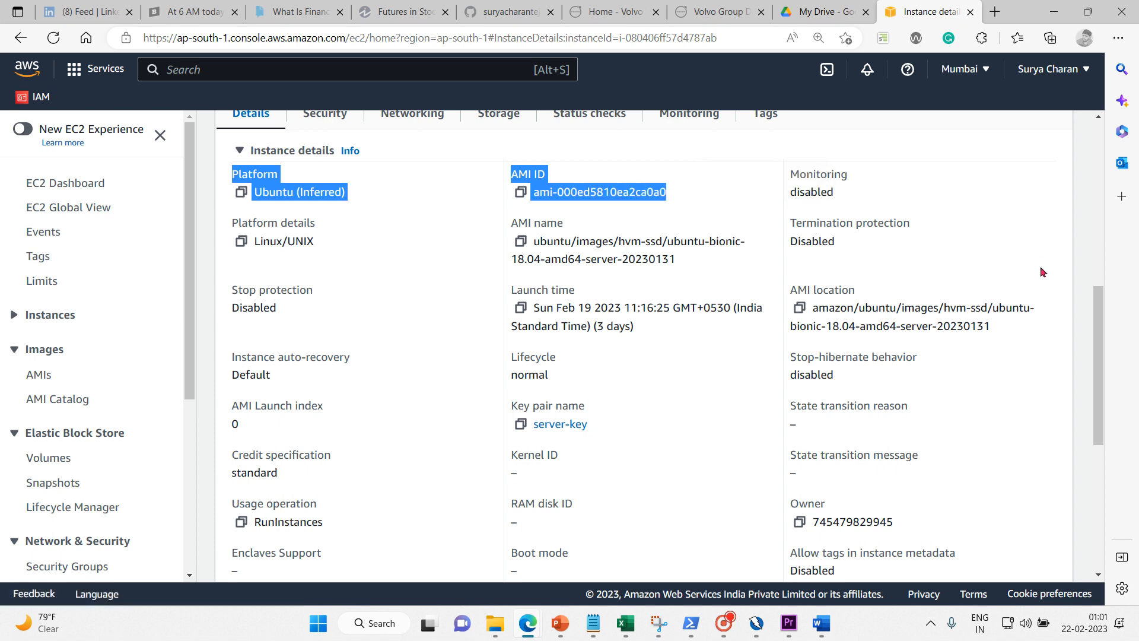
left_click_drag(1109, 376, 1109, 313)
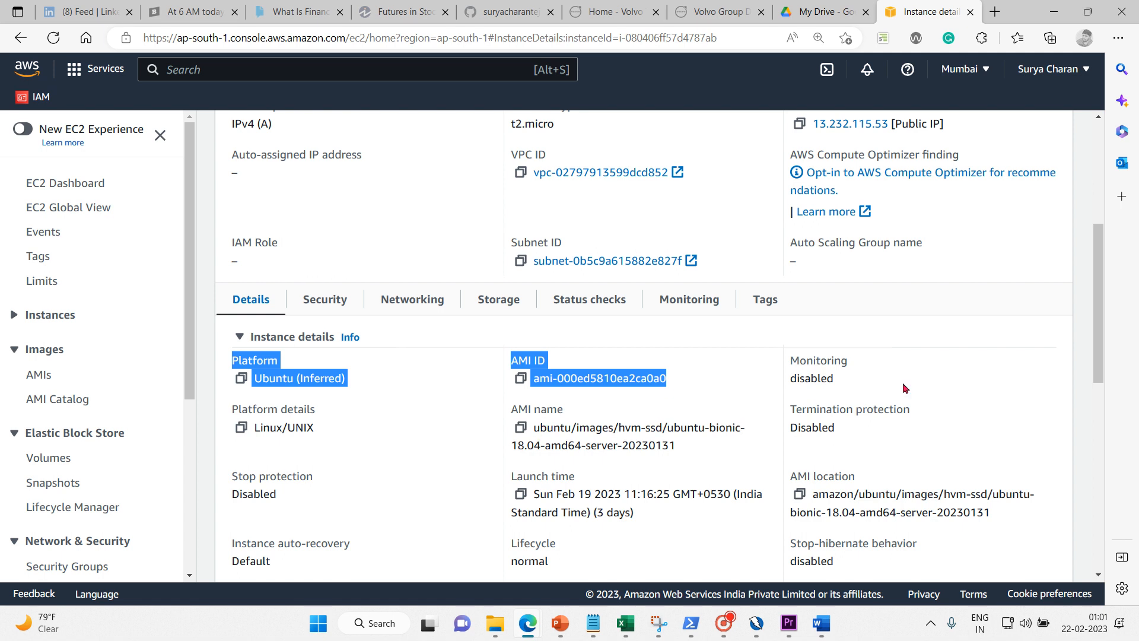
left_click_drag(1097, 326, 1085, 171)
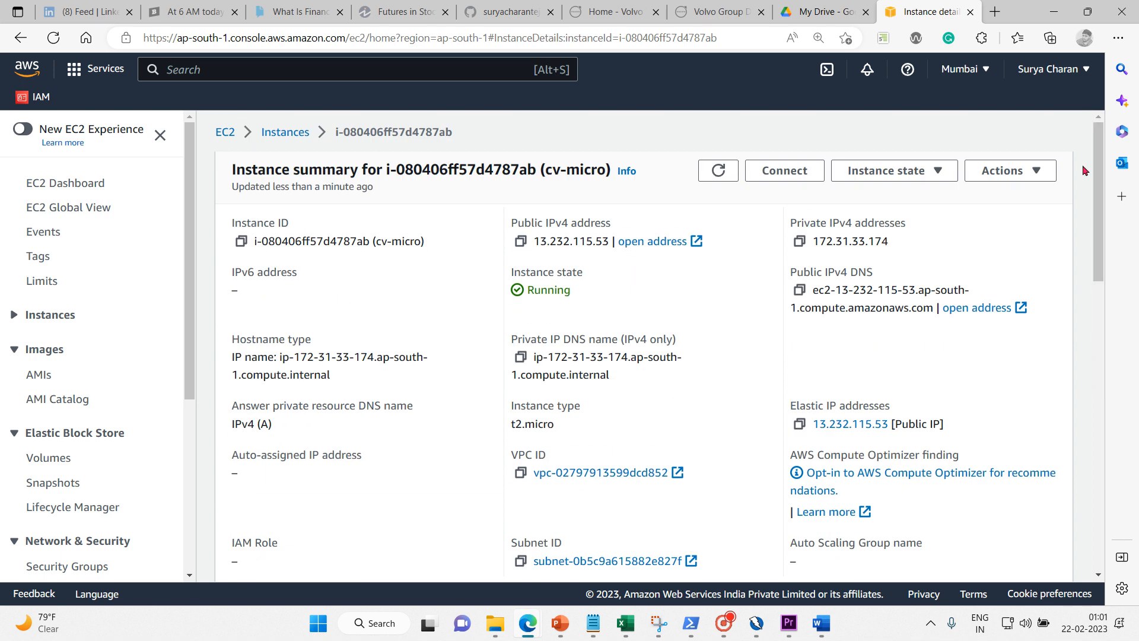
left_click(1051, 9)
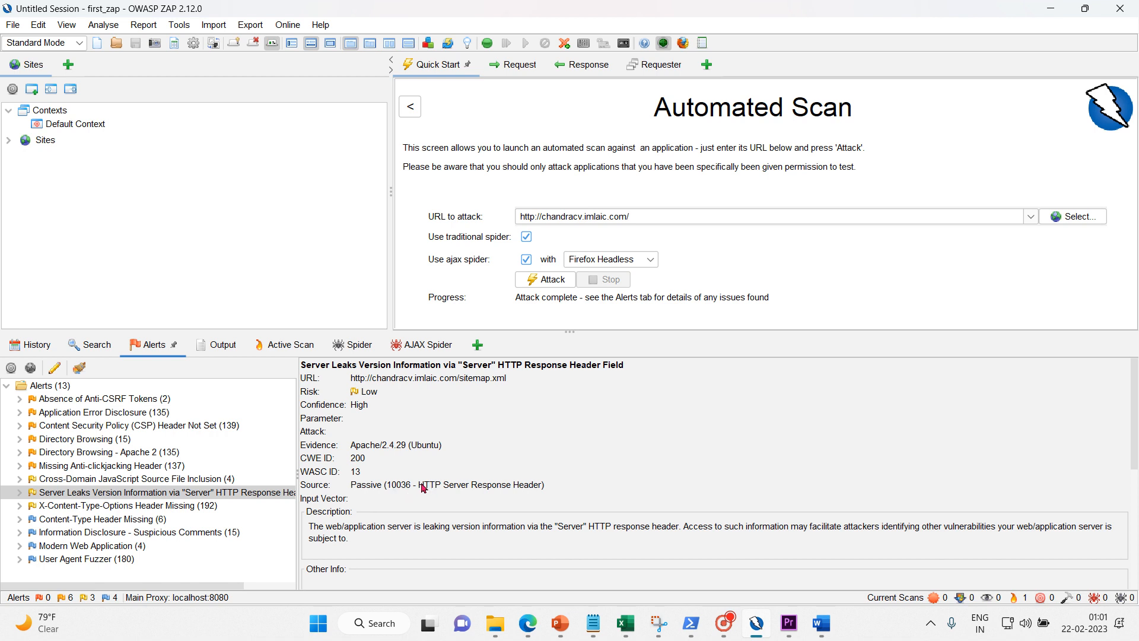
Read the source and description of the "Server Leaks Version Information" alert
left_click_drag(421, 485, 546, 493)
left_click(506, 503)
left_click_drag(308, 527, 656, 535)
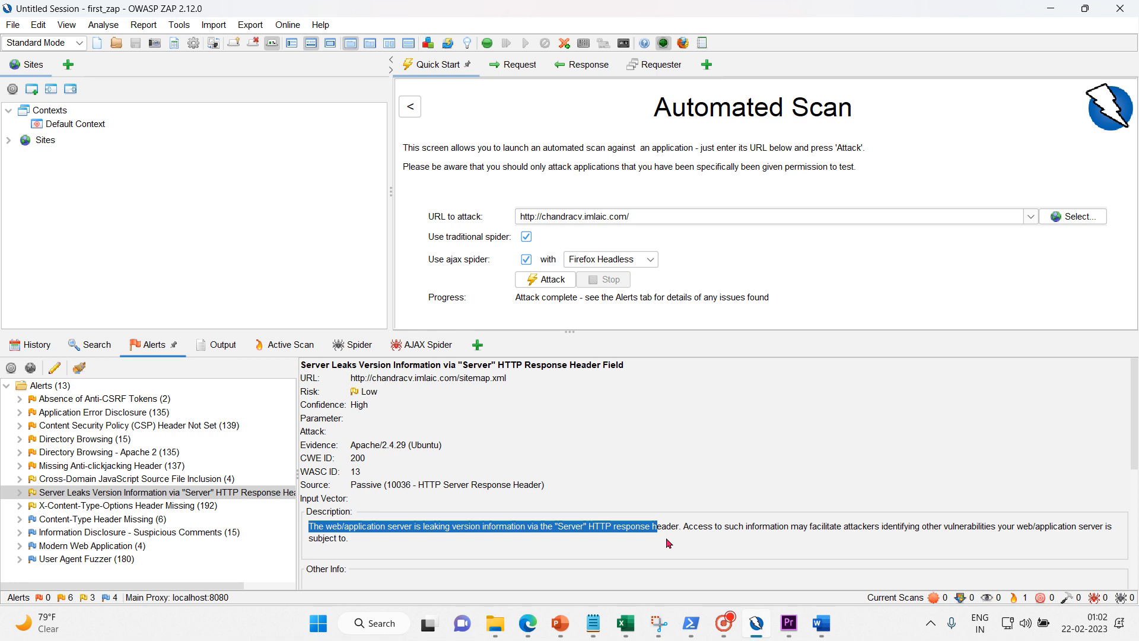
left_click_drag(1135, 451, 1095, 426)
left_click(1077, 217)
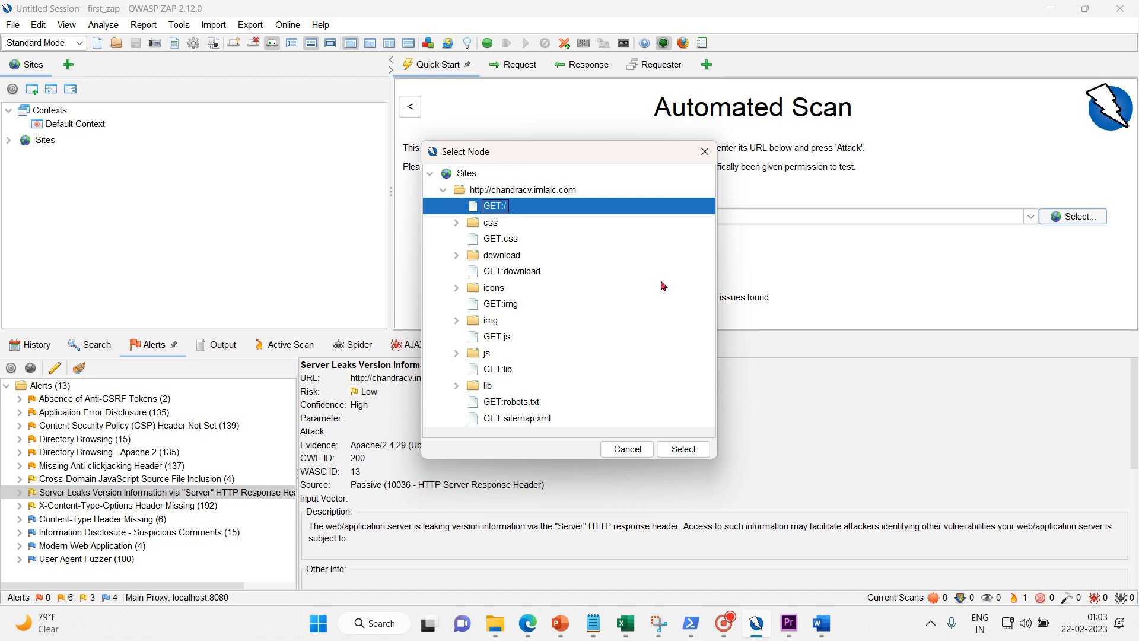
double_click(714, 387)
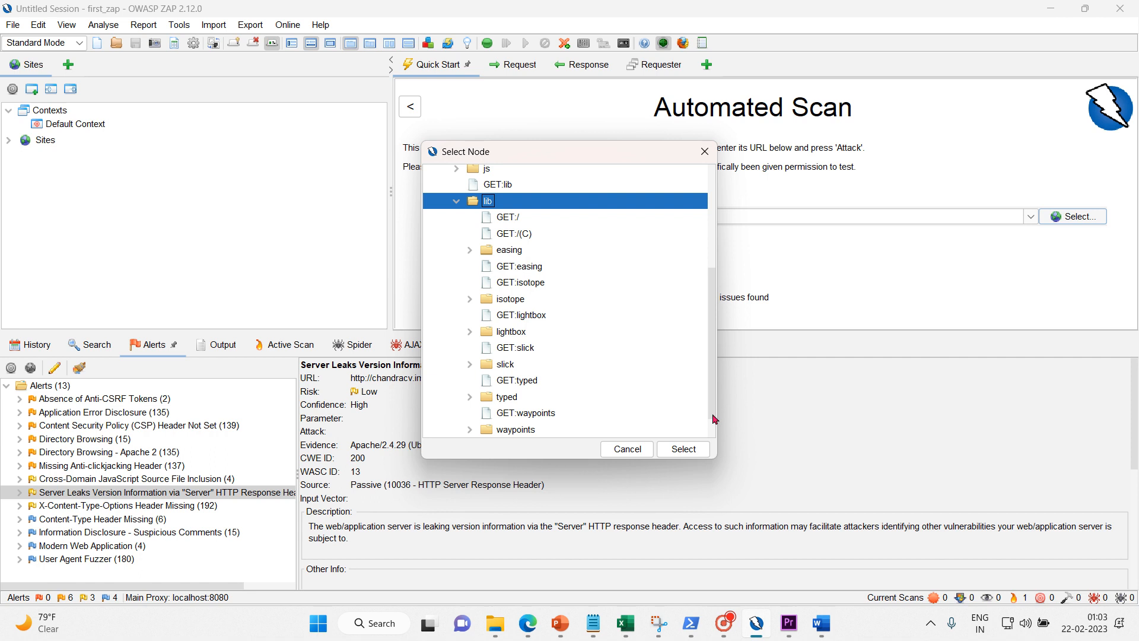
left_click_drag(713, 419, 714, 267)
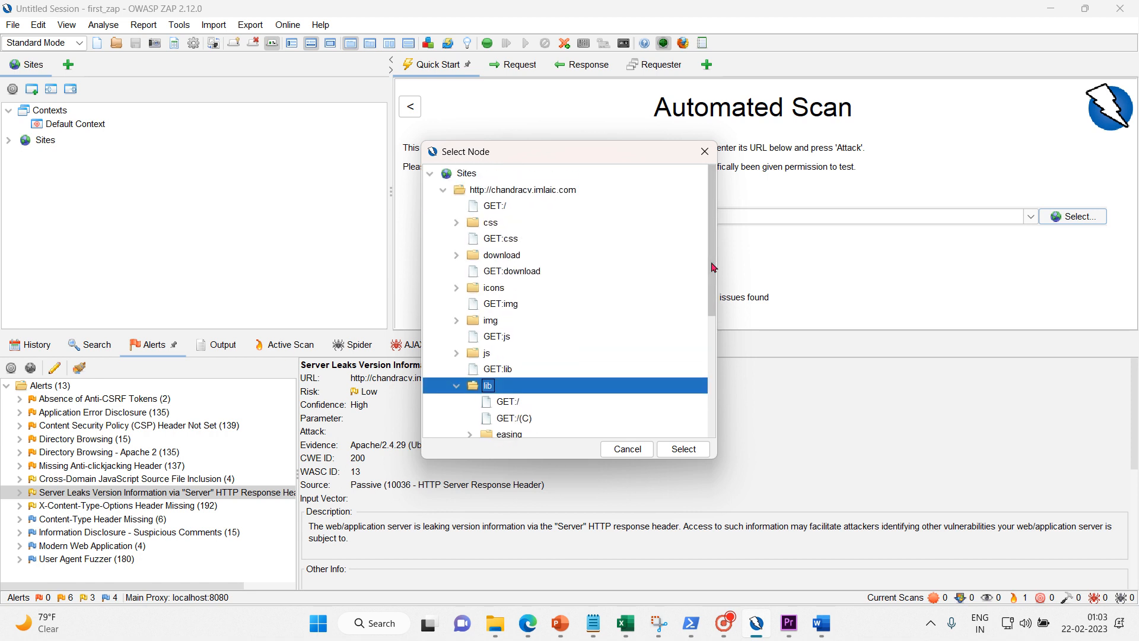
left_click(457, 387)
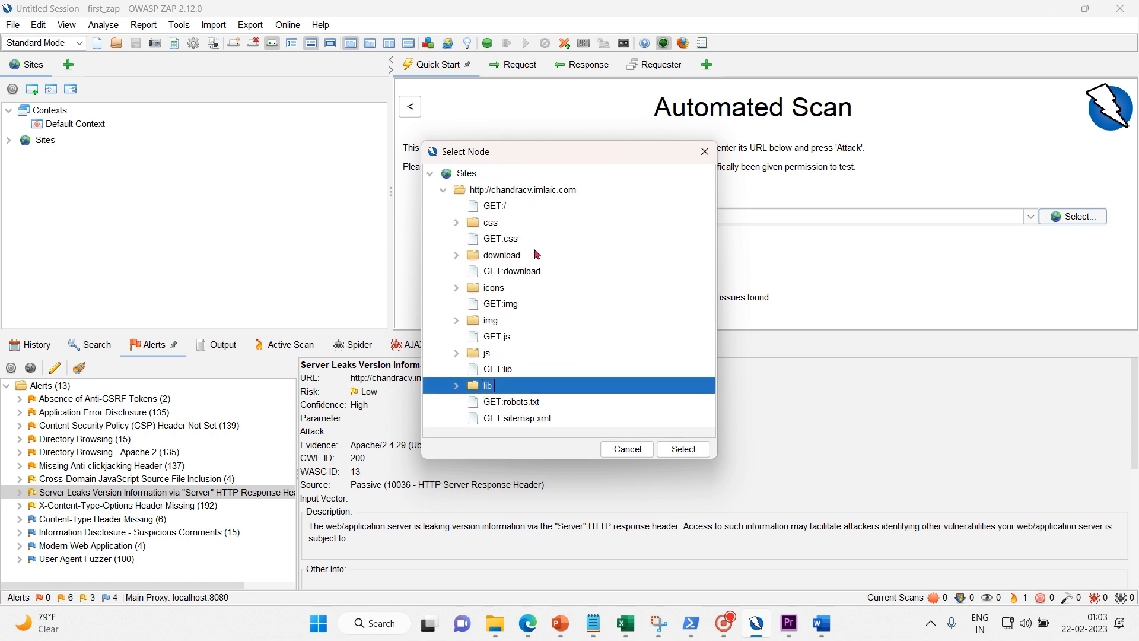
left_click(449, 192)
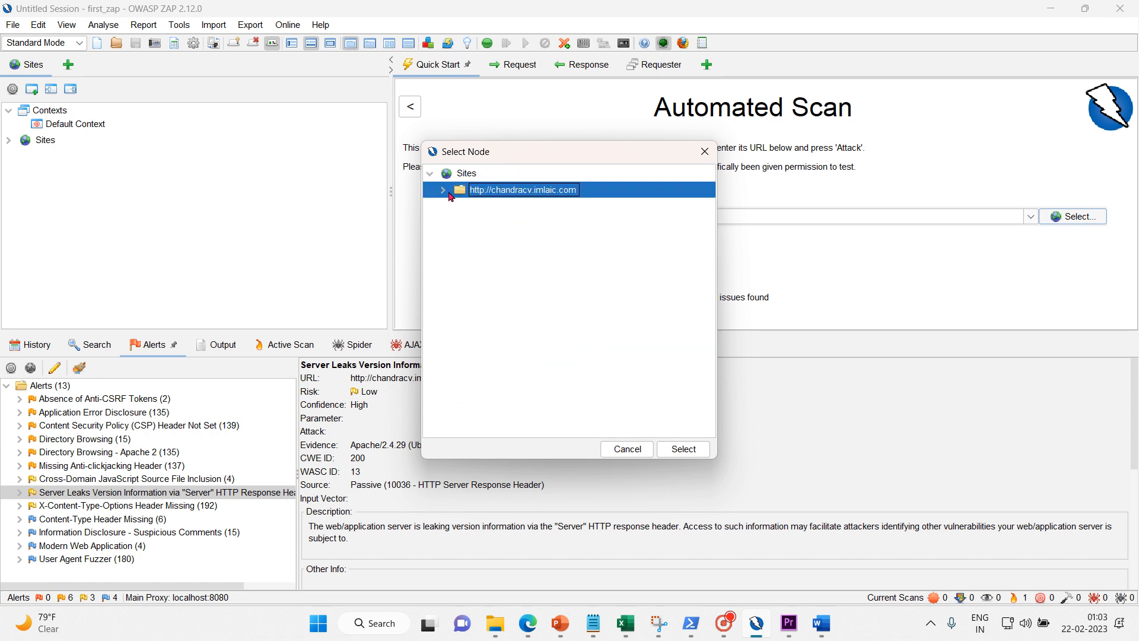
left_click(431, 174)
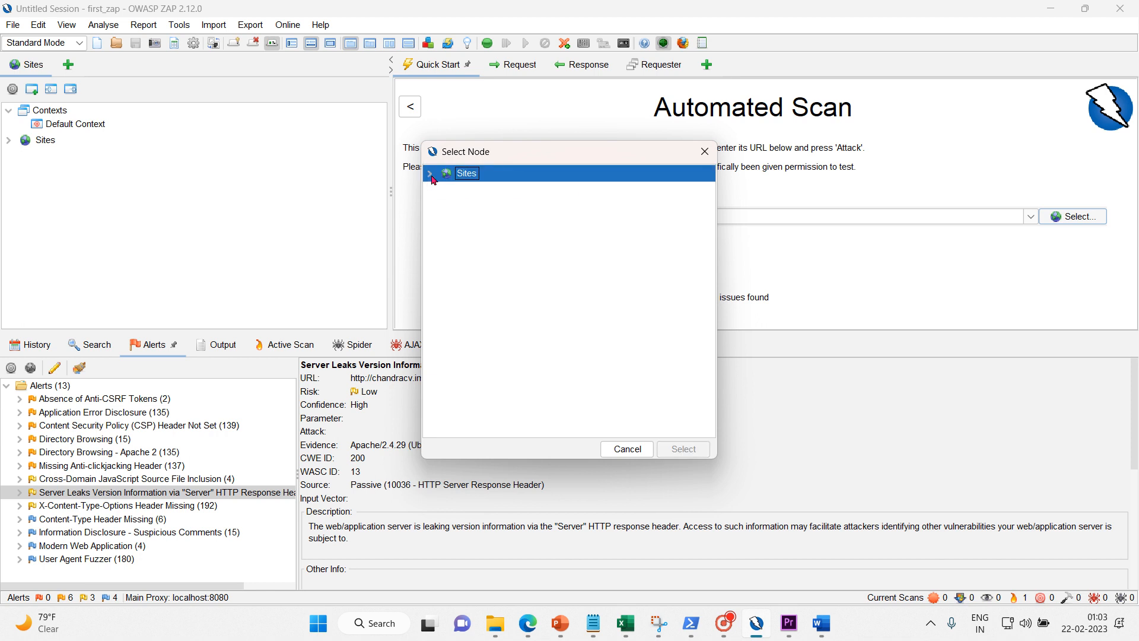
left_click(430, 175)
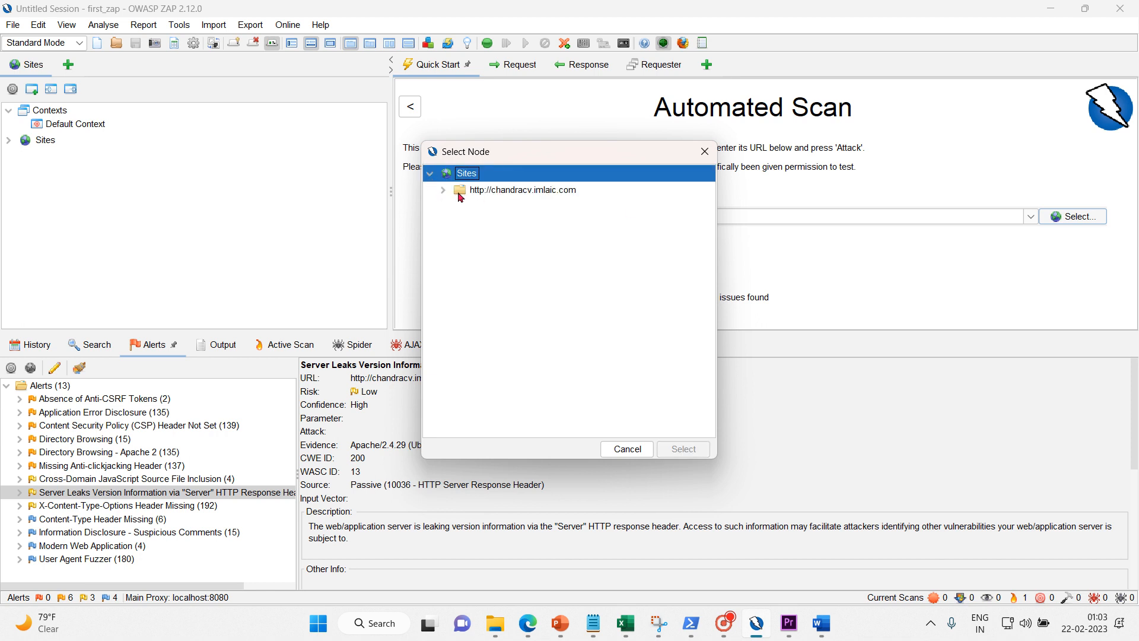
left_click(443, 191)
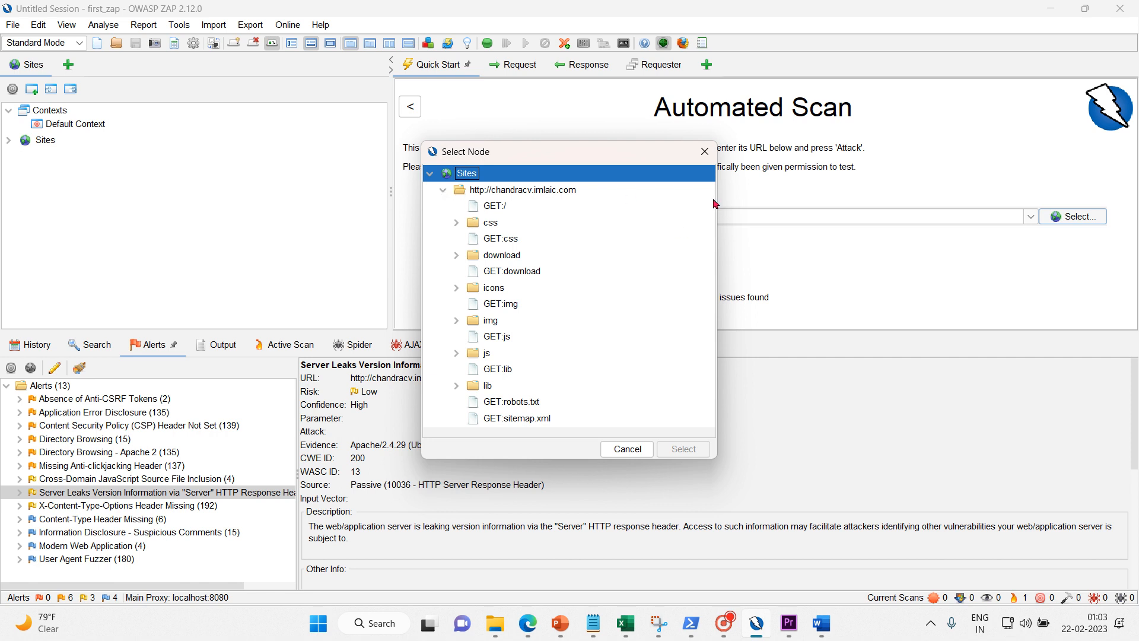
Look through the site's nodes down to GET:sitemap.xml and close the node selection without choosing one
left_click(714, 303)
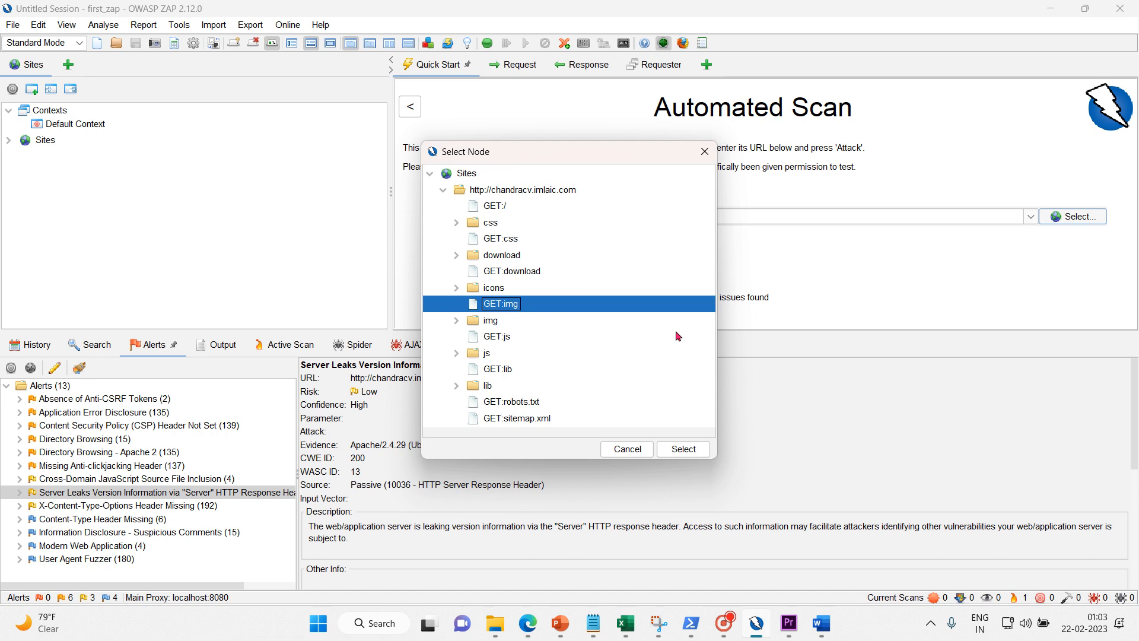
key("Down")
key("Down")
key("Down")
key("Down")
key("Down")
key("Down")
key("Down")
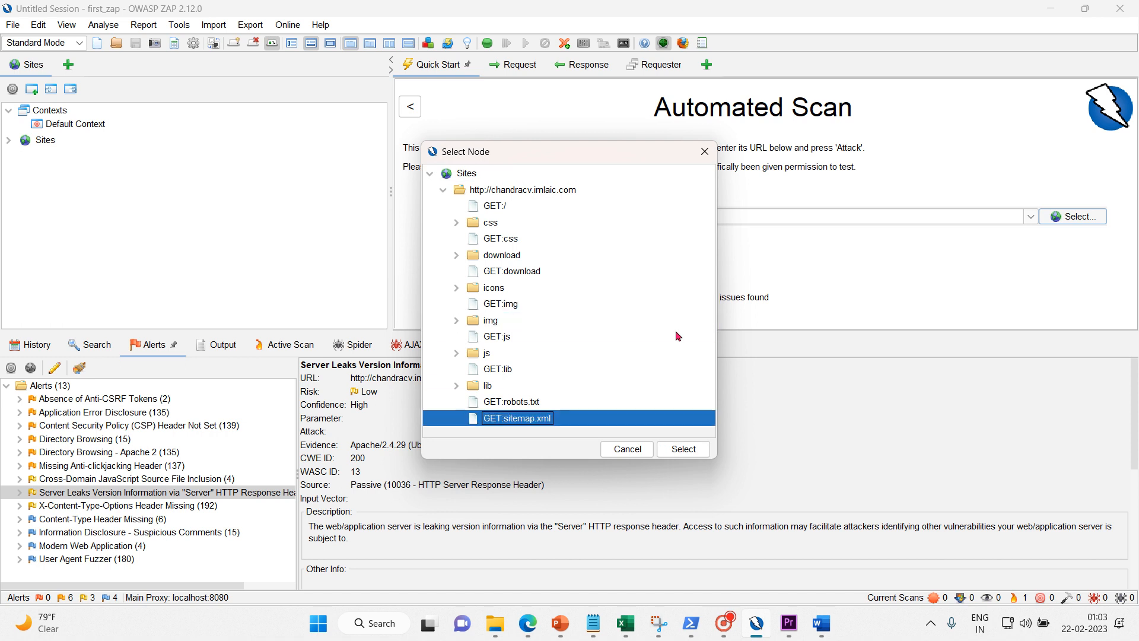
key("Up")
key("Up")
key("Up")
key("Up")
key("Up")
key("Up")
key("Up")
key("Up")
key("Up")
key("Up")
key("Up")
key("Up")
key("Up")
key("Up")
key("Up")
key("Down")
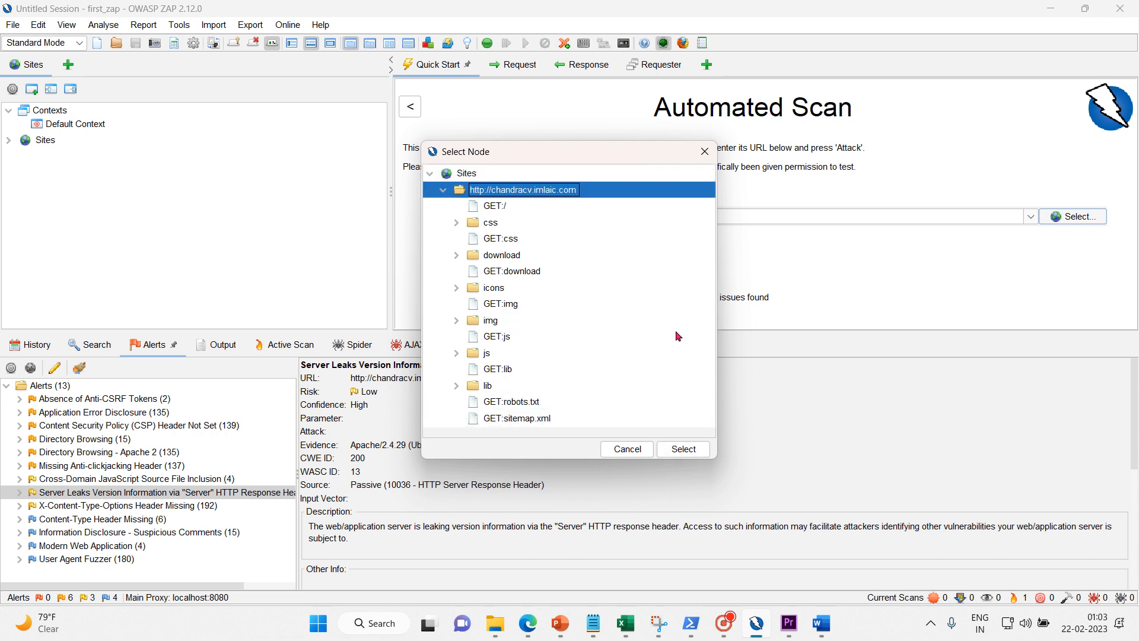
key("Down")
key("Down")
key("Down")
key("Down")
key("Down")
key("Down")
key("Down")
key("Down")
key("Down")
key("Down")
key("Down")
key("Down")
key("Down")
key("Down")
key("Up")
key("Up")
key("Up")
key("Up")
key("Up")
key("Up")
key("Up")
key("Up")
key("Up")
key("Up")
key("Up")
key("Up")
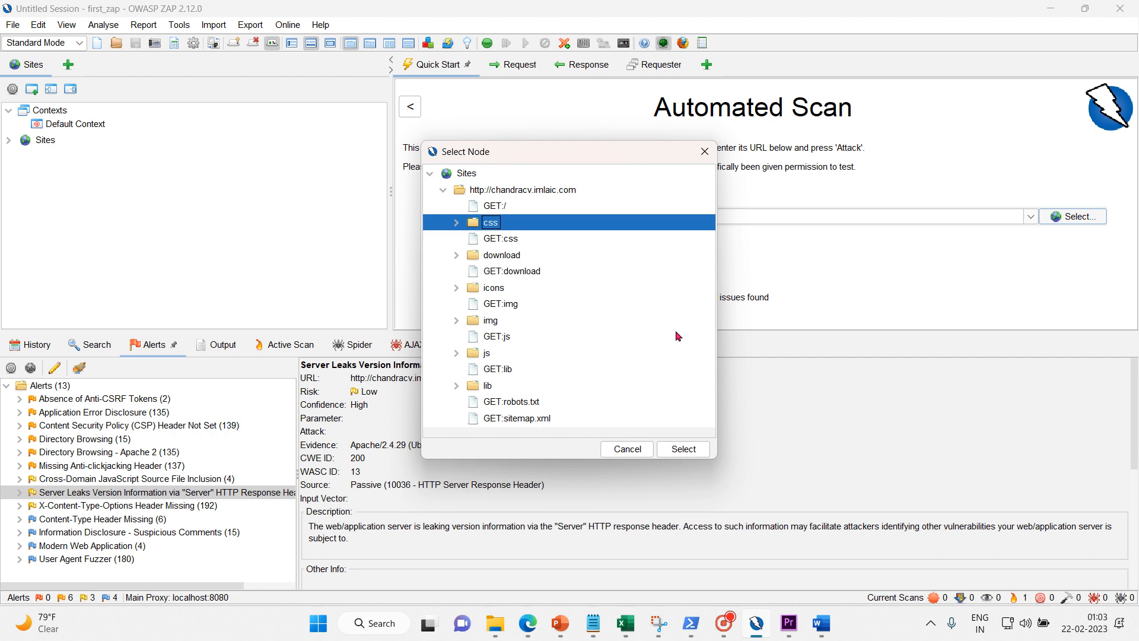
key("Down")
key("Down")
key("Down")
key("Down")
key("Down")
key("Down")
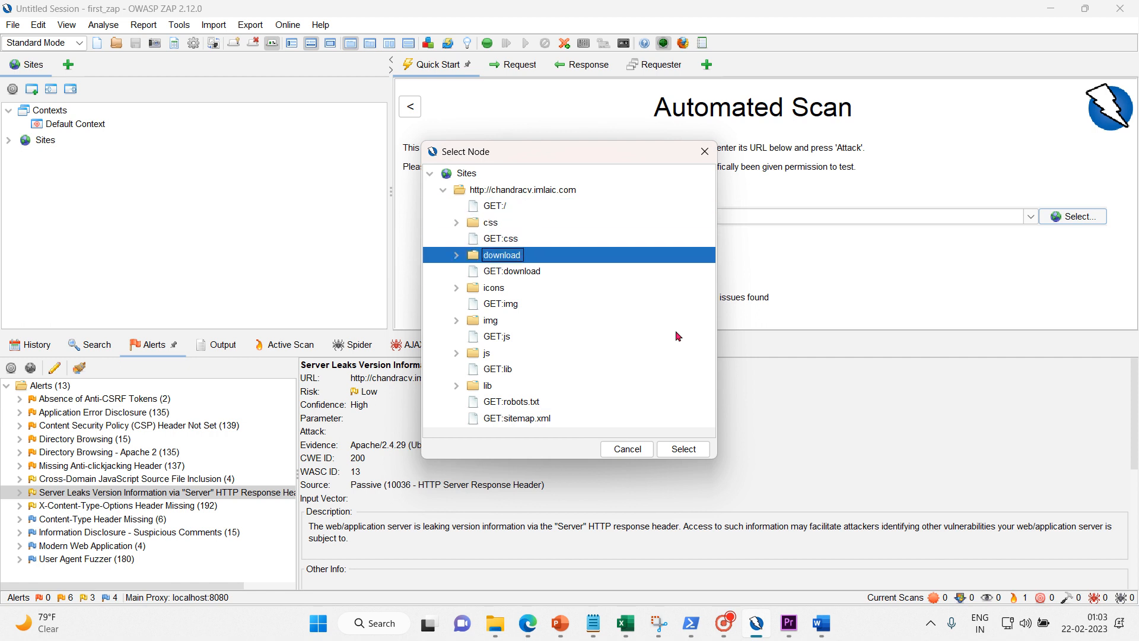
key("Down")
key("Down")
key("Down")
key("Down")
key("Down")
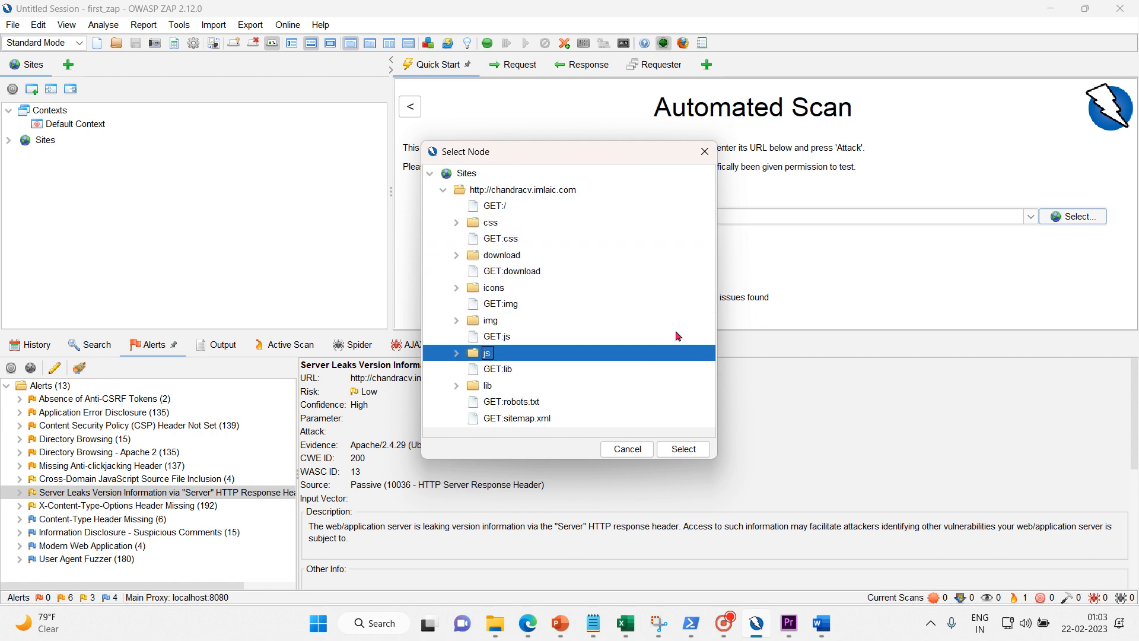
key("Down")
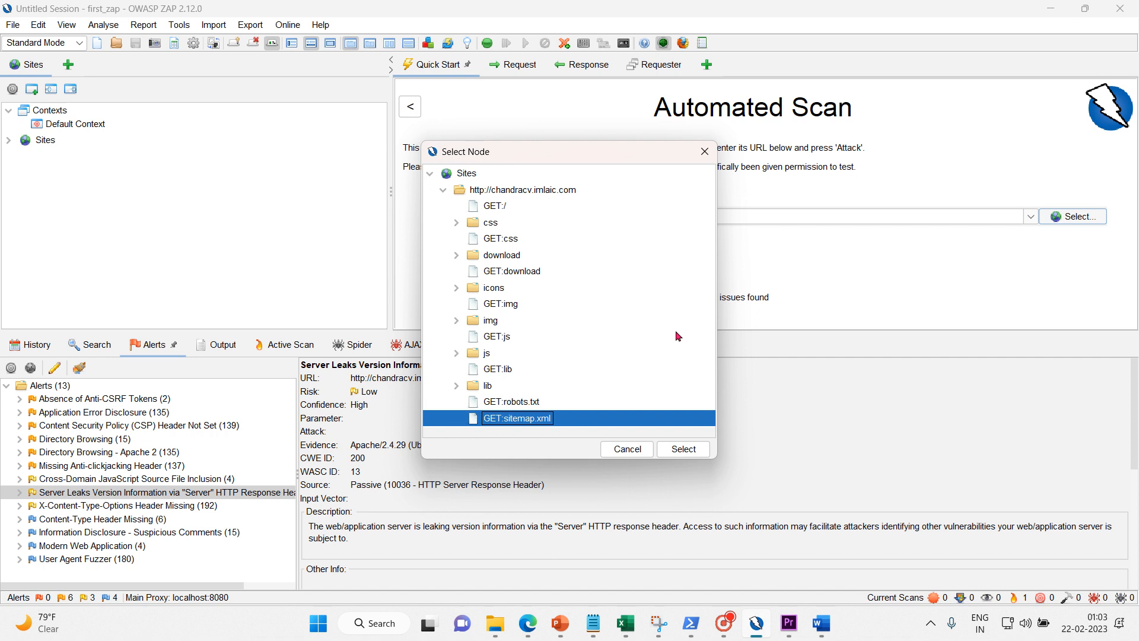
key("Up")
key("Up")
key("Up")
key("Up")
key("Up")
key("Up")
key("Up")
key("Up")
key("Up")
key("Up")
key("Up")
key("Up")
key("Up")
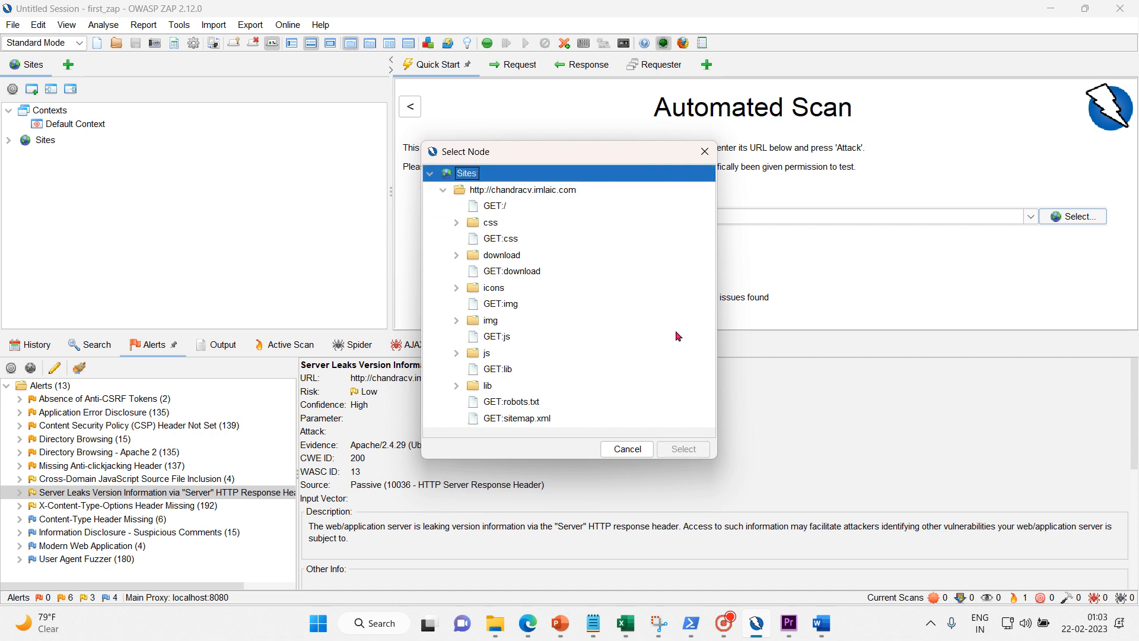
left_click(701, 157)
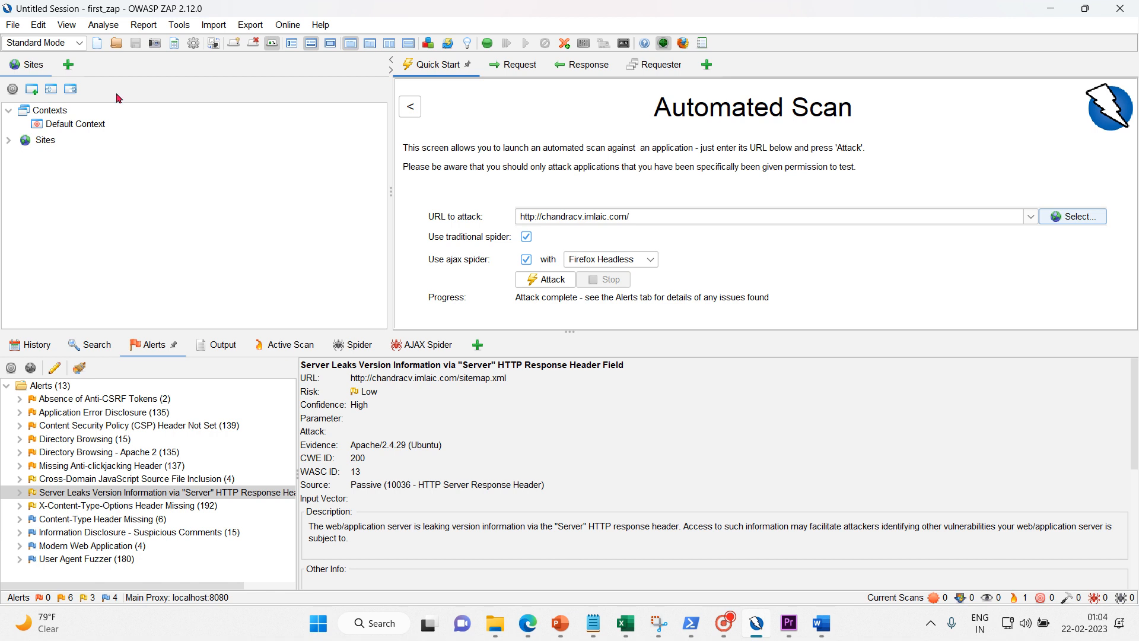
left_click(9, 142)
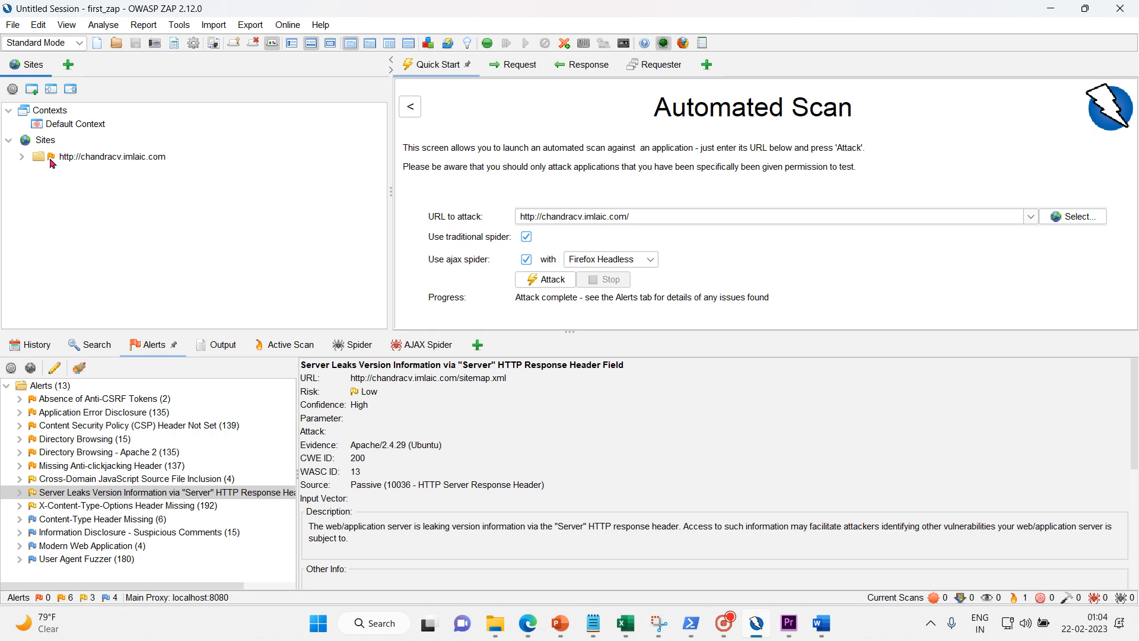
left_click(519, 64)
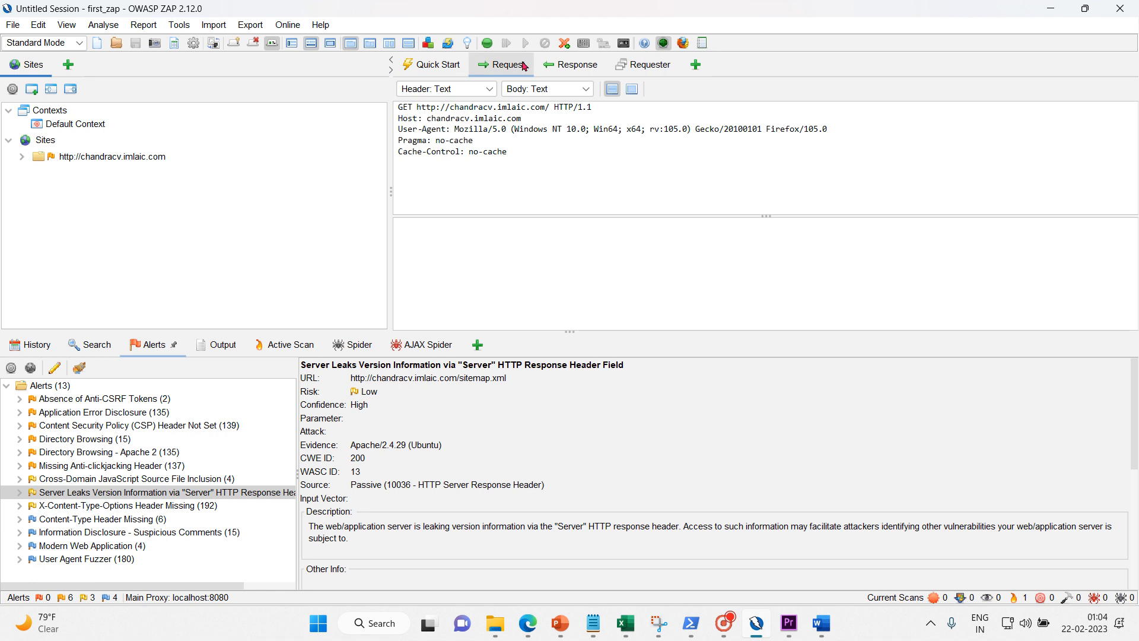
left_click(564, 66)
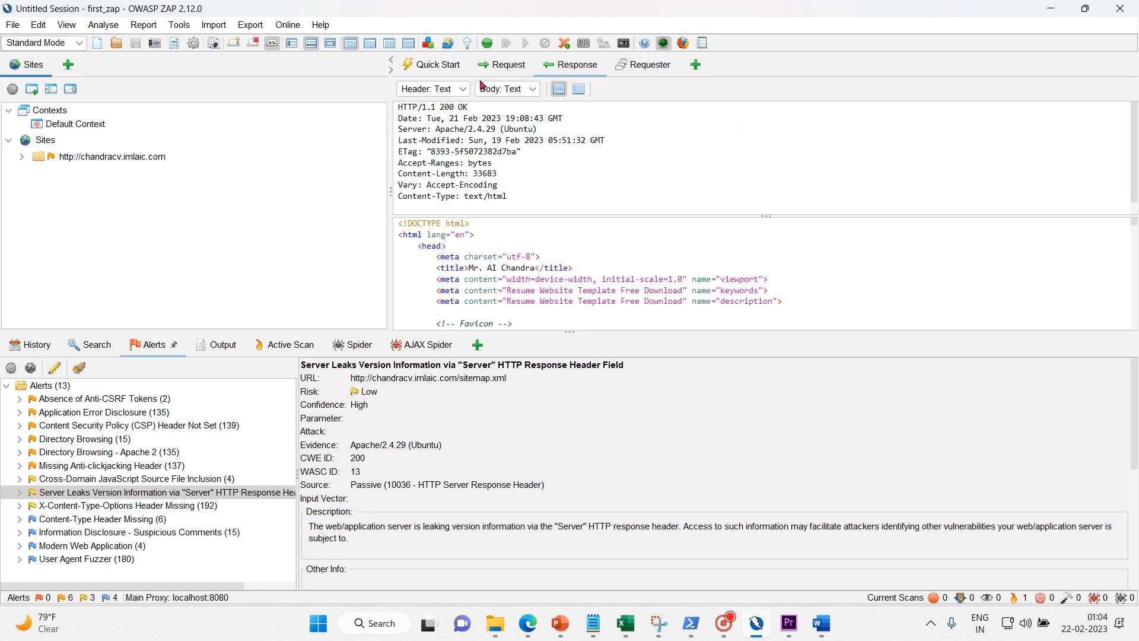
left_click(509, 66)
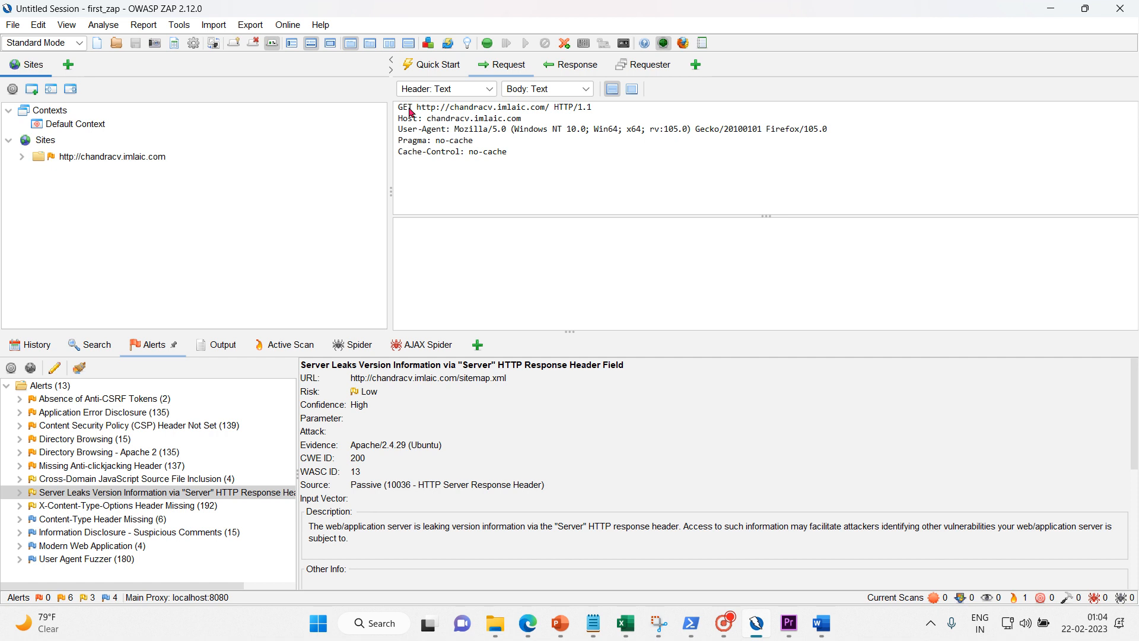
left_click_drag(416, 108, 548, 113)
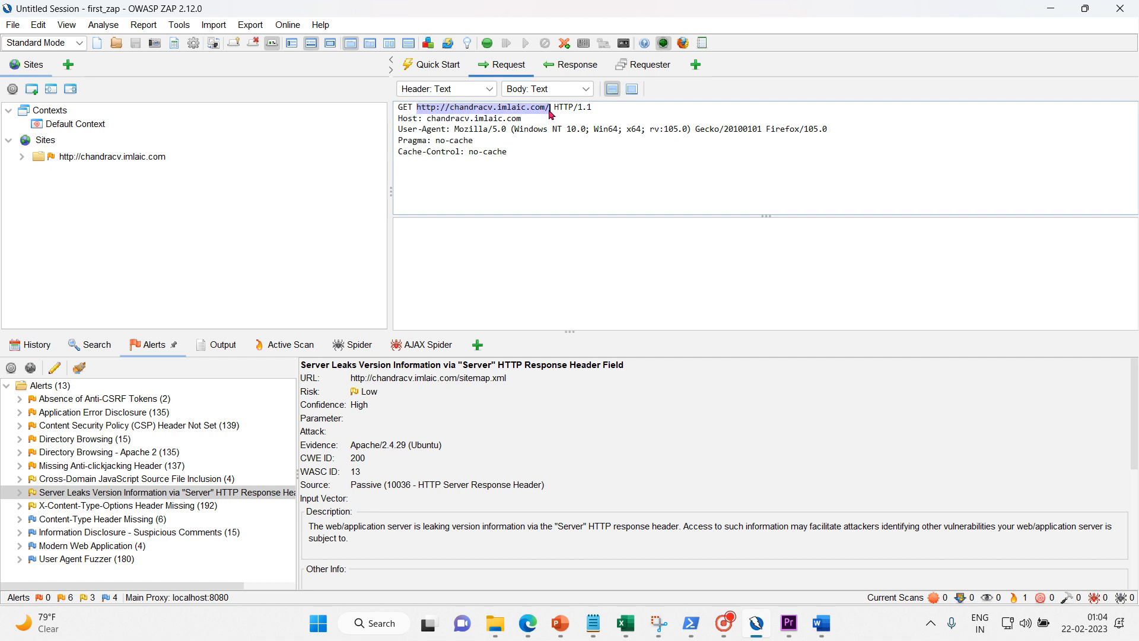
Examine the Host and User-Agent lines of the GET request, highlighting the host name chandracv.imlaic.com
left_click_drag(562, 108, 599, 115)
left_click(600, 115)
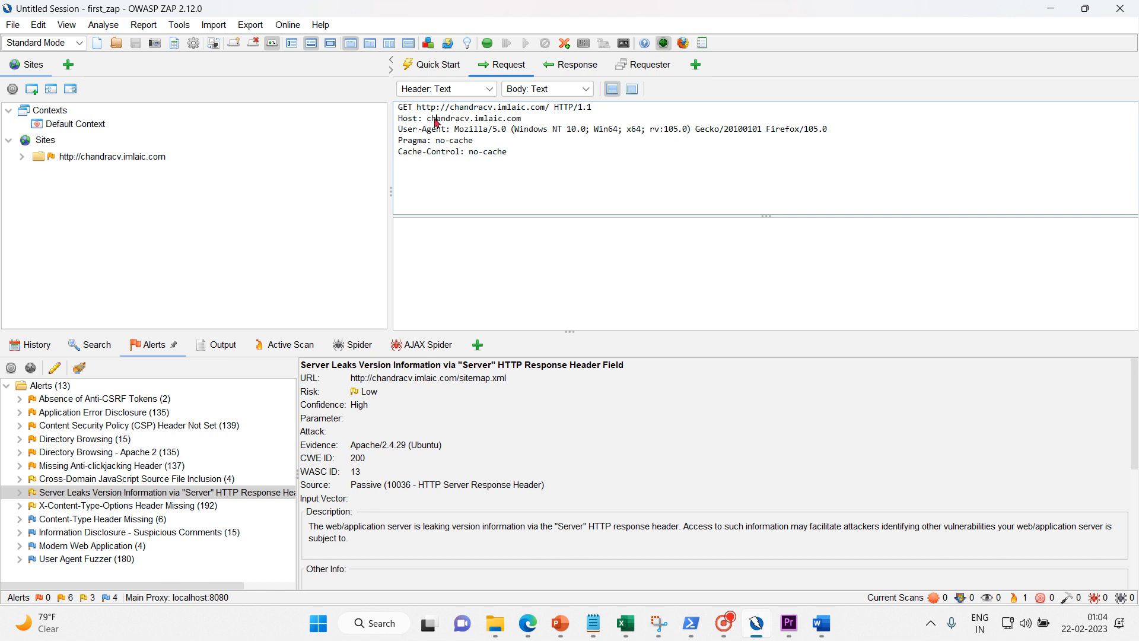
left_click_drag(430, 121, 523, 119)
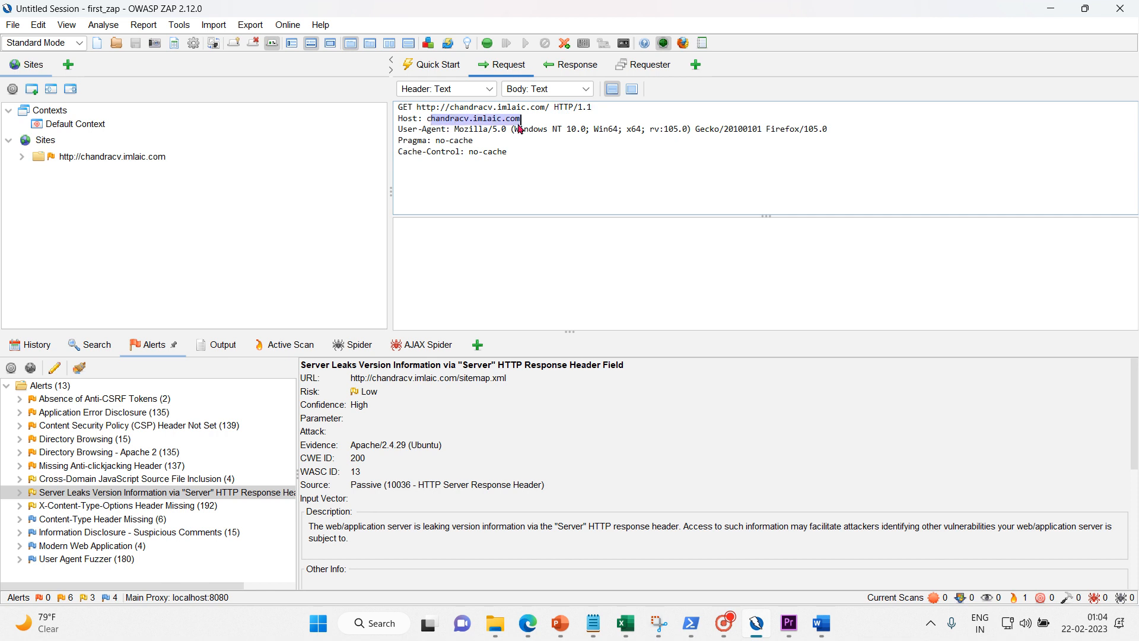
left_click(522, 119)
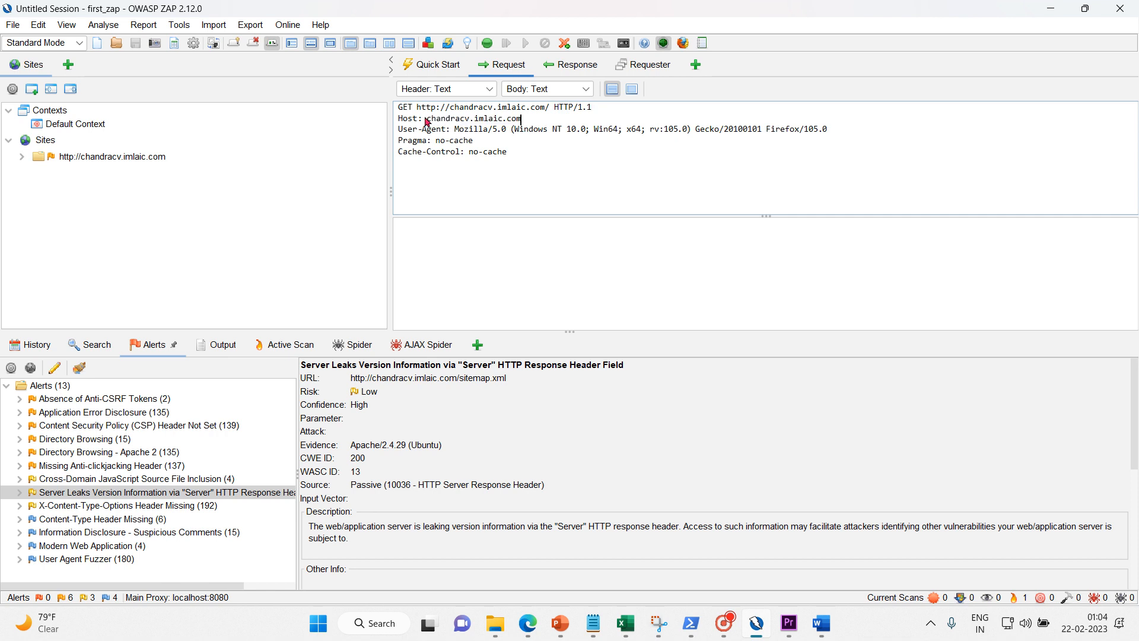
left_click_drag(426, 120, 529, 124)
left_click(529, 123)
left_click_drag(458, 129, 542, 133)
left_click(541, 133)
left_click(571, 64)
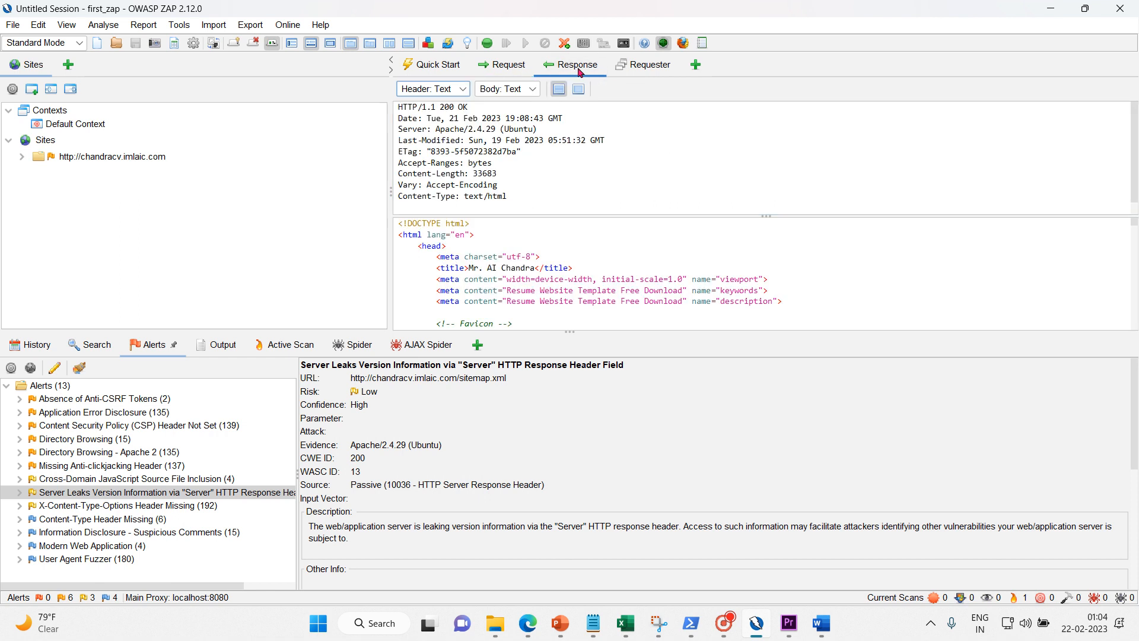
left_click(401, 107)
left_click_drag(402, 110, 535, 119)
left_click(535, 118)
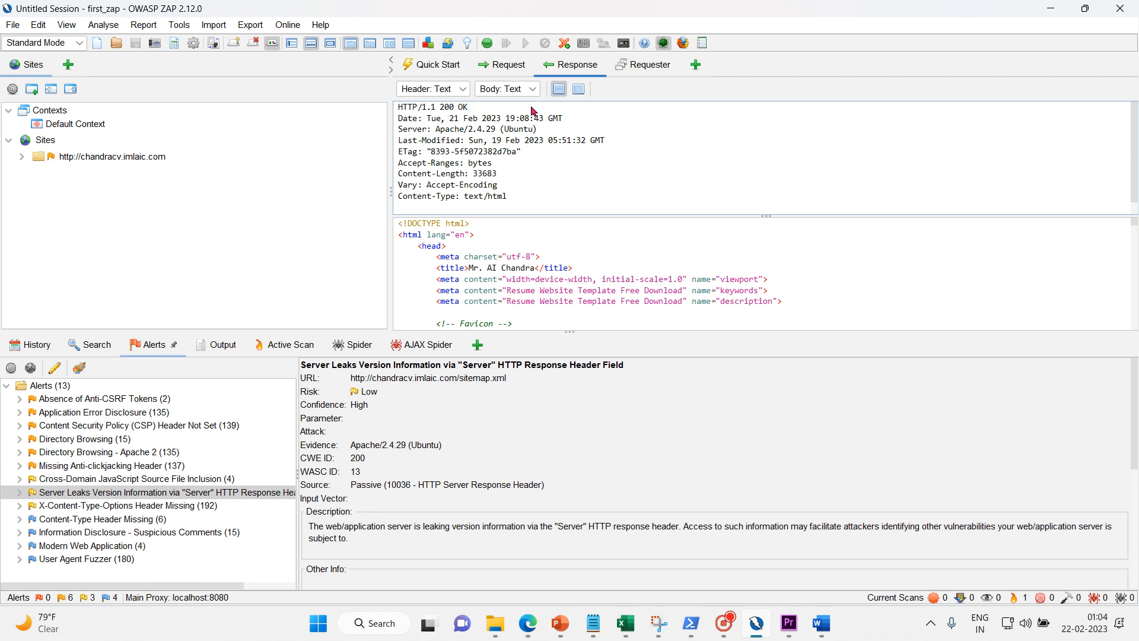
left_click_drag(402, 109, 474, 110)
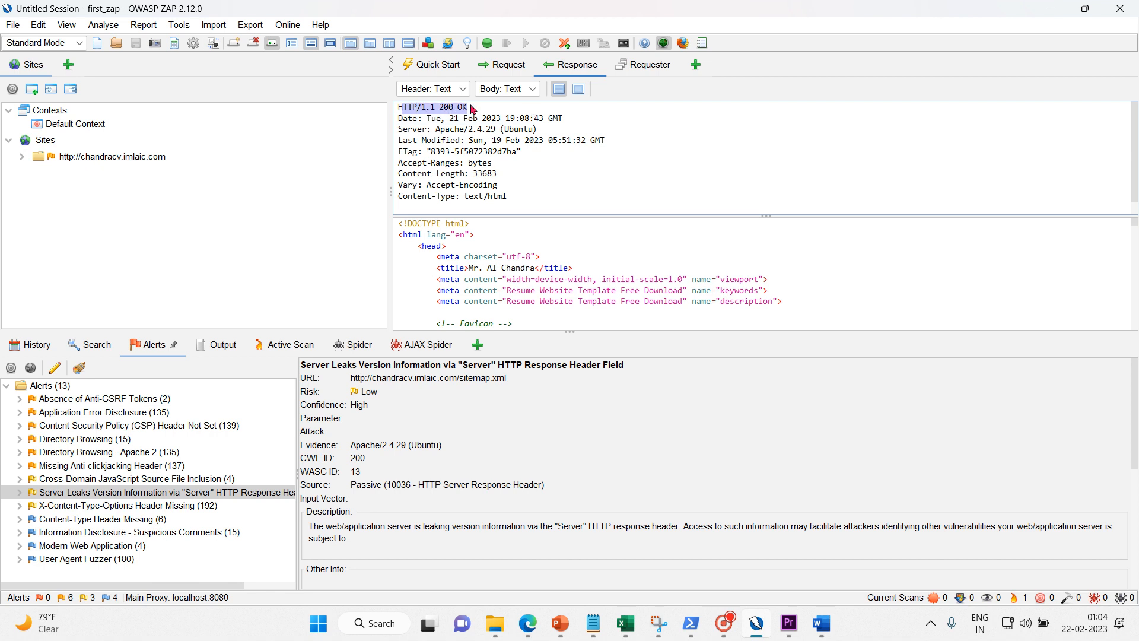
left_click(459, 132)
left_click_drag(398, 108, 519, 122)
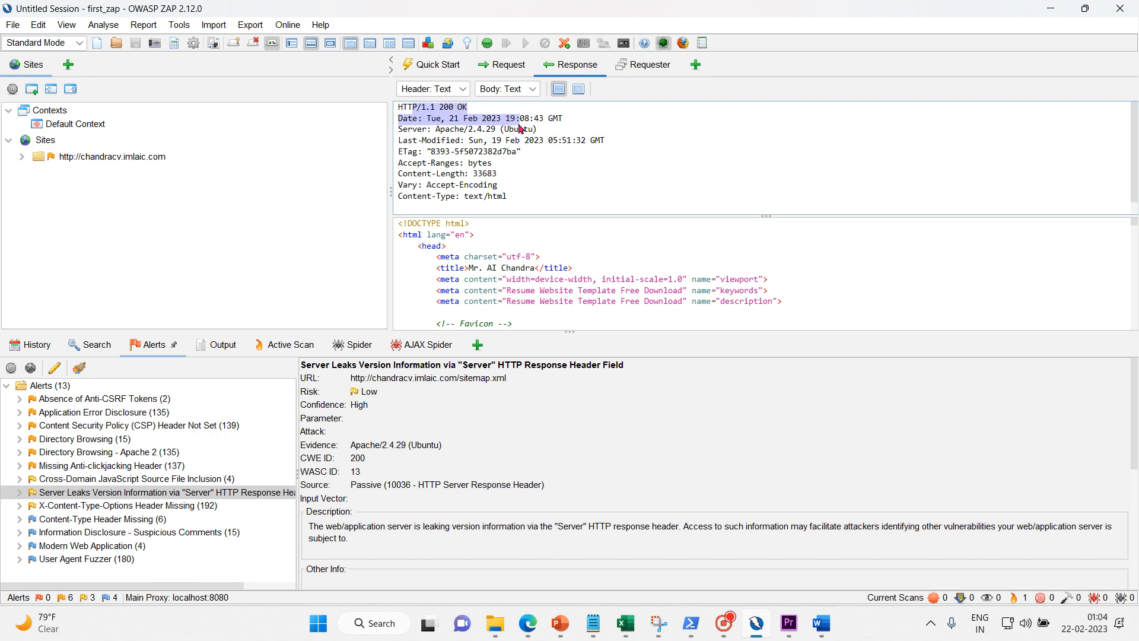
left_click(430, 137)
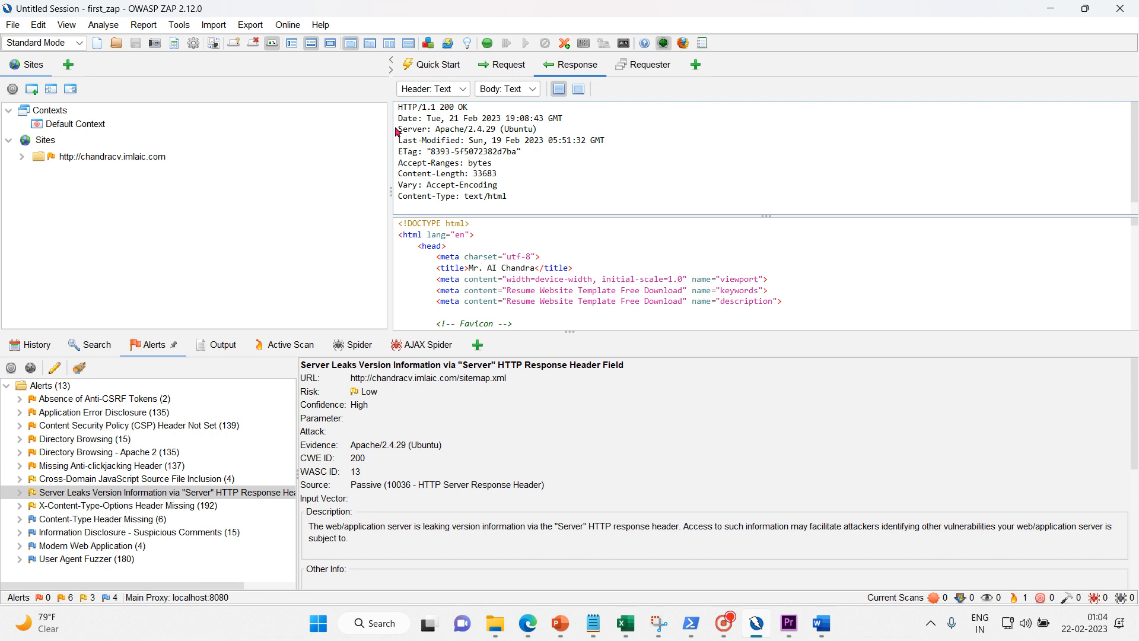
left_click_drag(397, 130, 569, 136)
left_click(534, 172)
left_click_drag(562, 118, 526, 127)
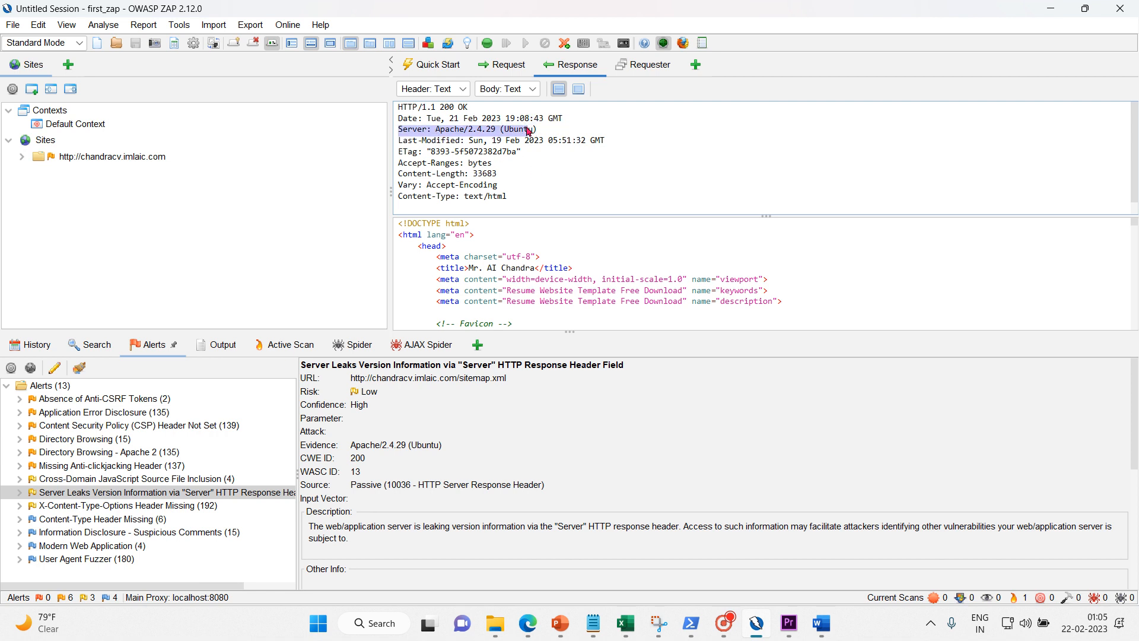
left_click(526, 127)
Highlight the response's ETag, Content-Length and Vary headers and look through its HTML body
left_click_drag(399, 152, 492, 156)
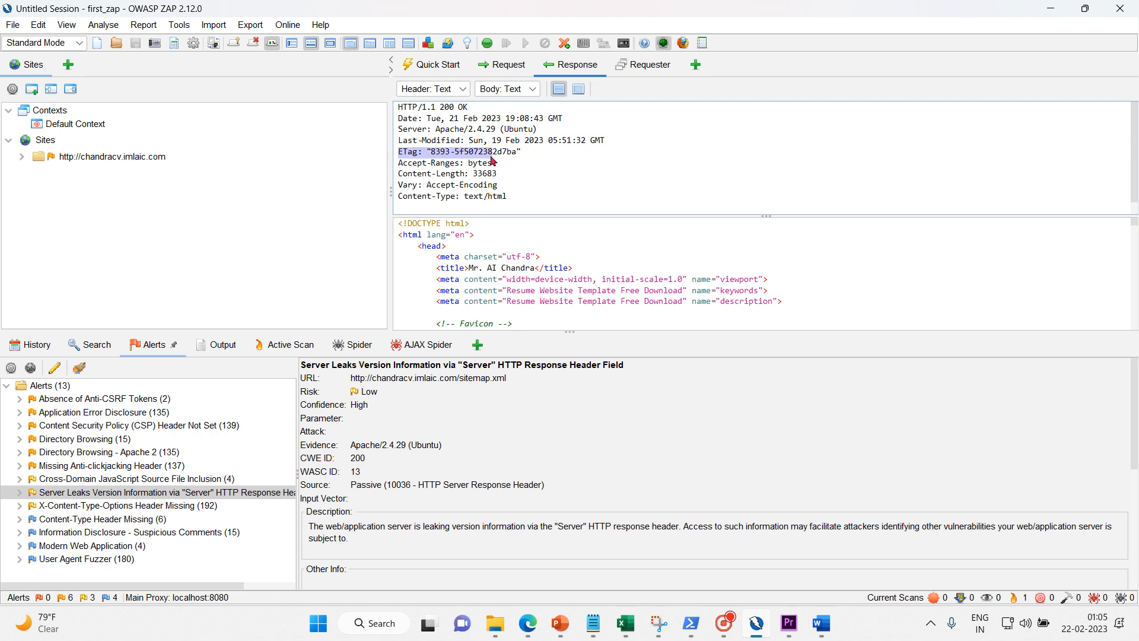
left_click(460, 170)
left_click_drag(398, 174, 531, 177)
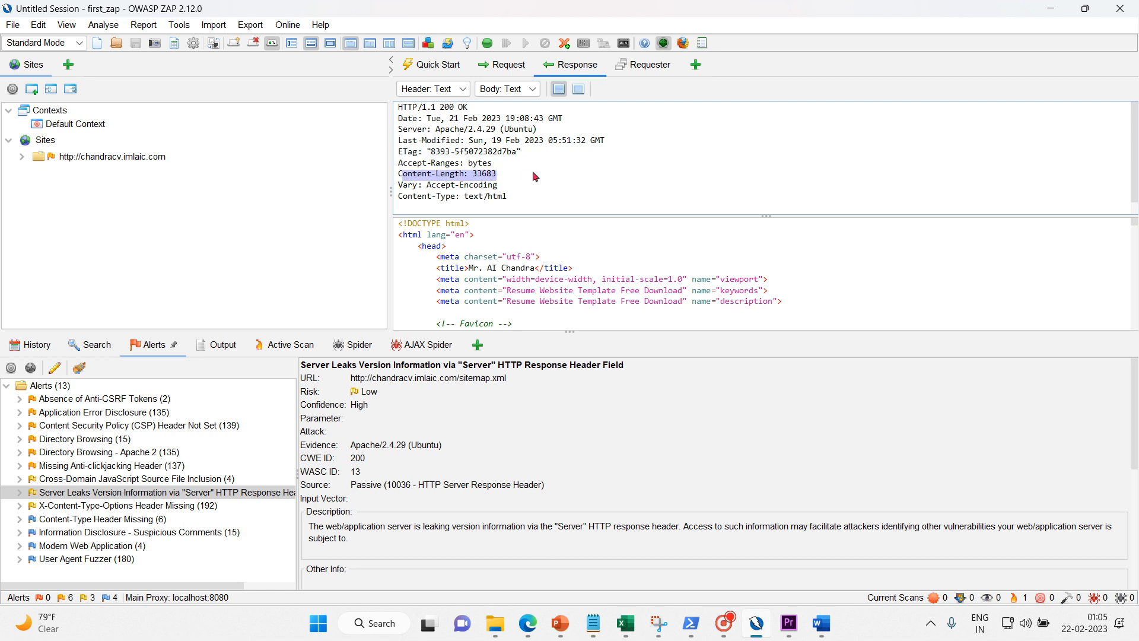
left_click_drag(411, 187, 508, 189)
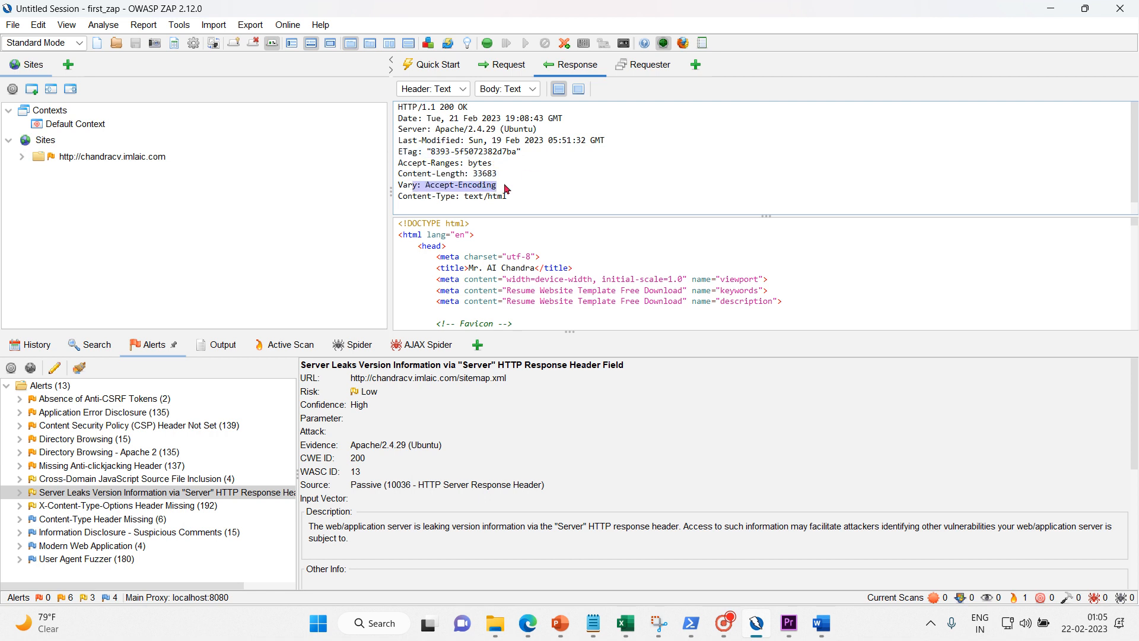
left_click(509, 190)
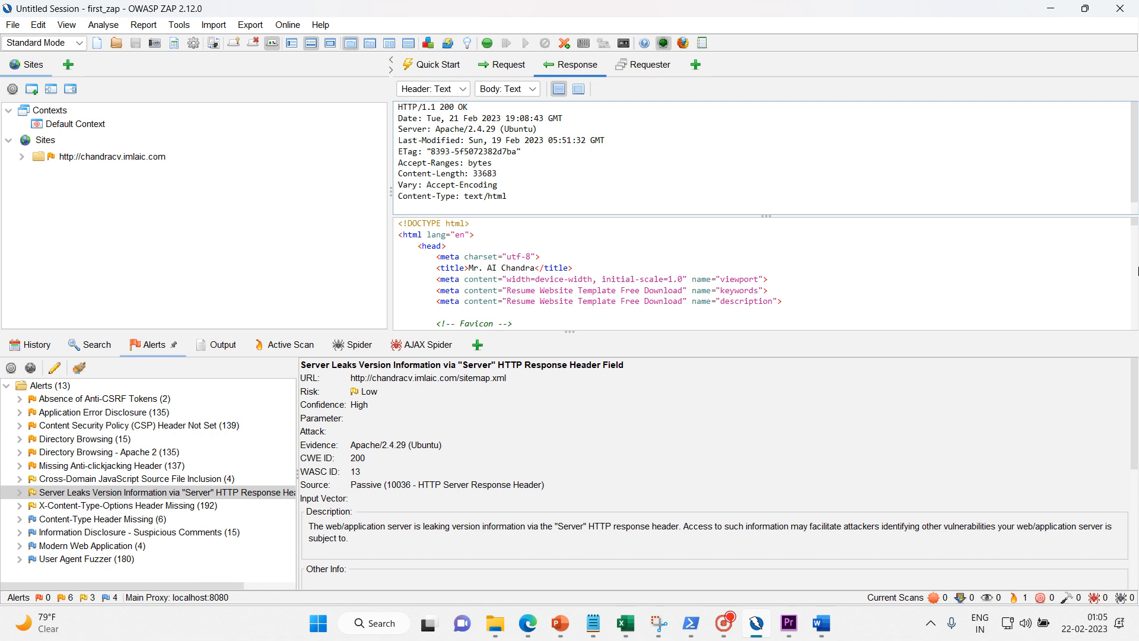
left_click_drag(1134, 221, 1044, 156)
Check the proxy history and the alerts list, and open the active scan's sent messages
left_click(17, 348)
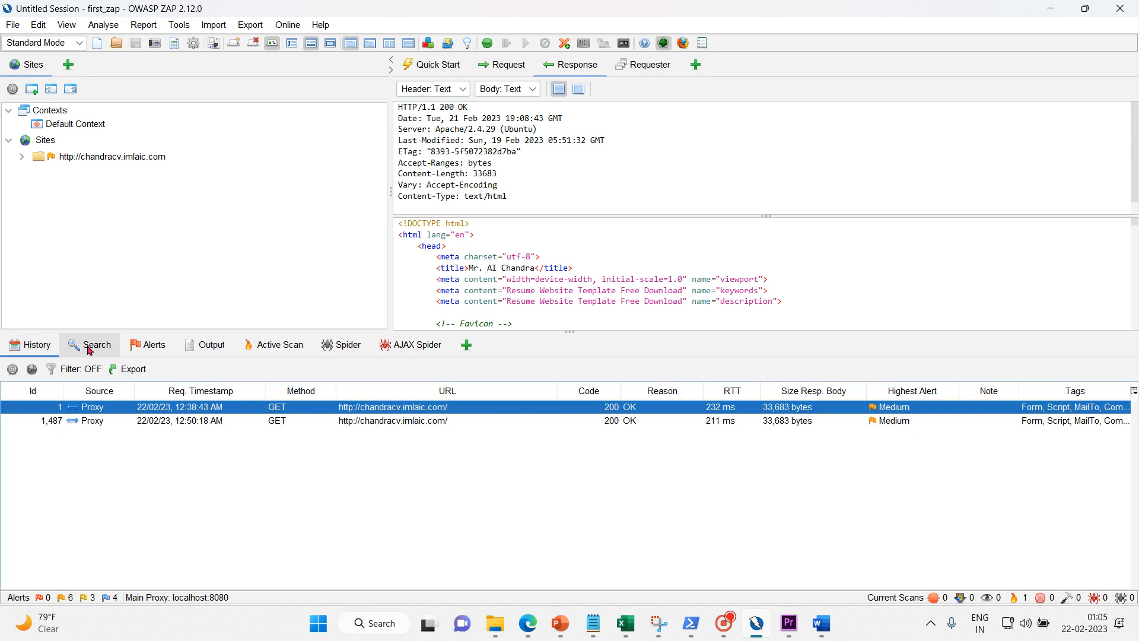
left_click(144, 349)
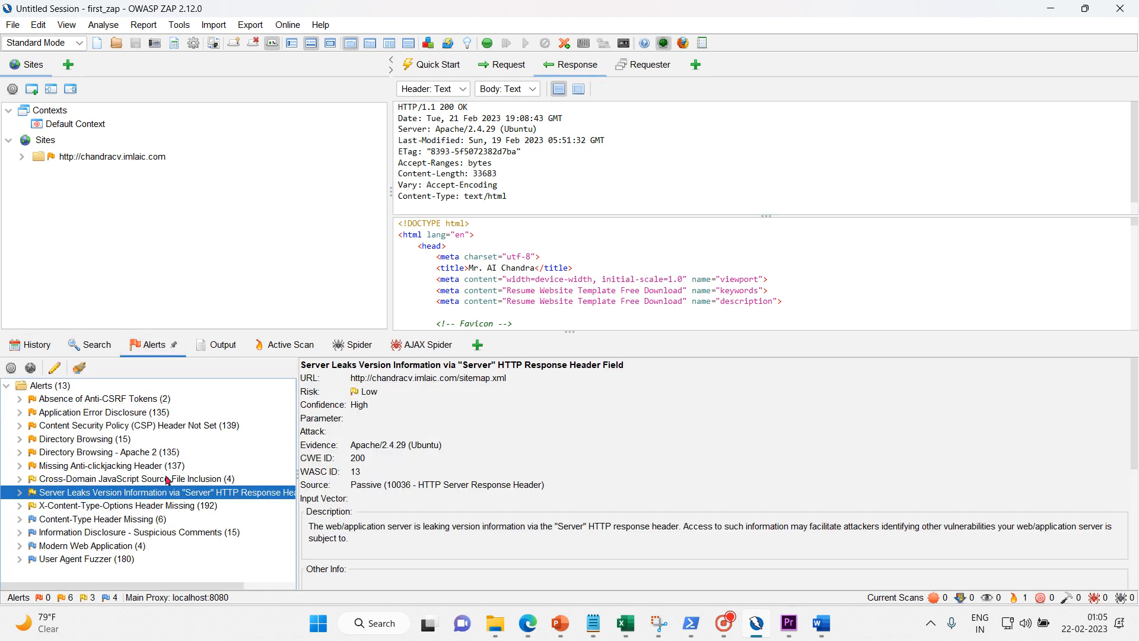
left_click(297, 350)
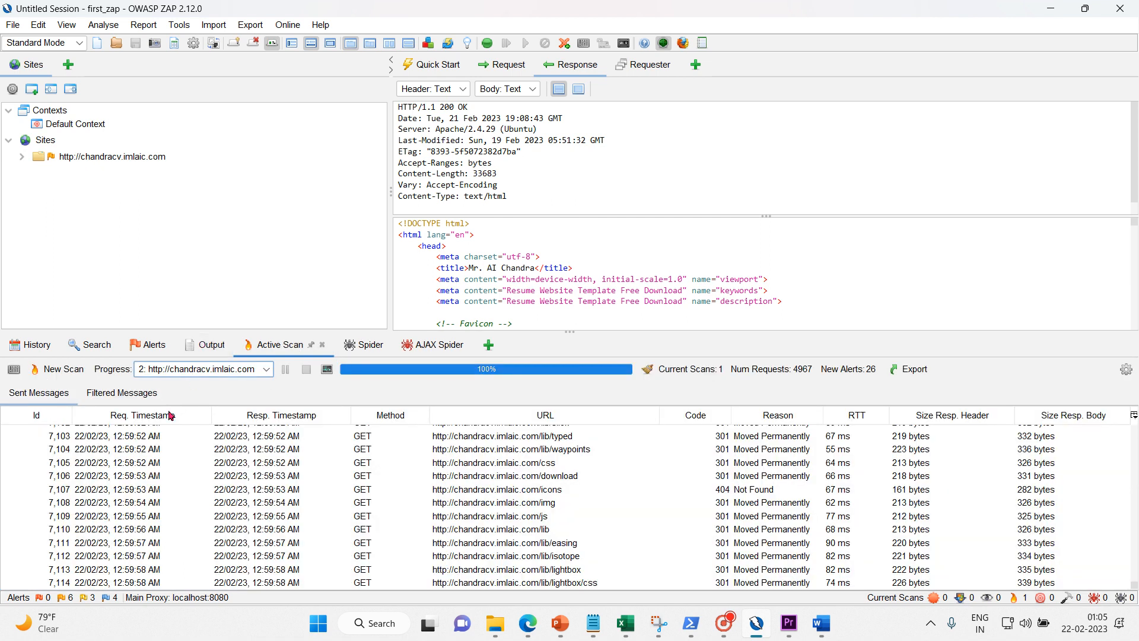
Step back through the active scan's sent messages from /lib/slick to /lib/waypoints, inspecting the response of each
left_click(148, 441)
key("Up")
key("Up")
key("Up")
key("Up")
key("Up")
key("Up")
key("Up")
key("Up")
key("Up")
key("Up")
key("Up")
key("Up")
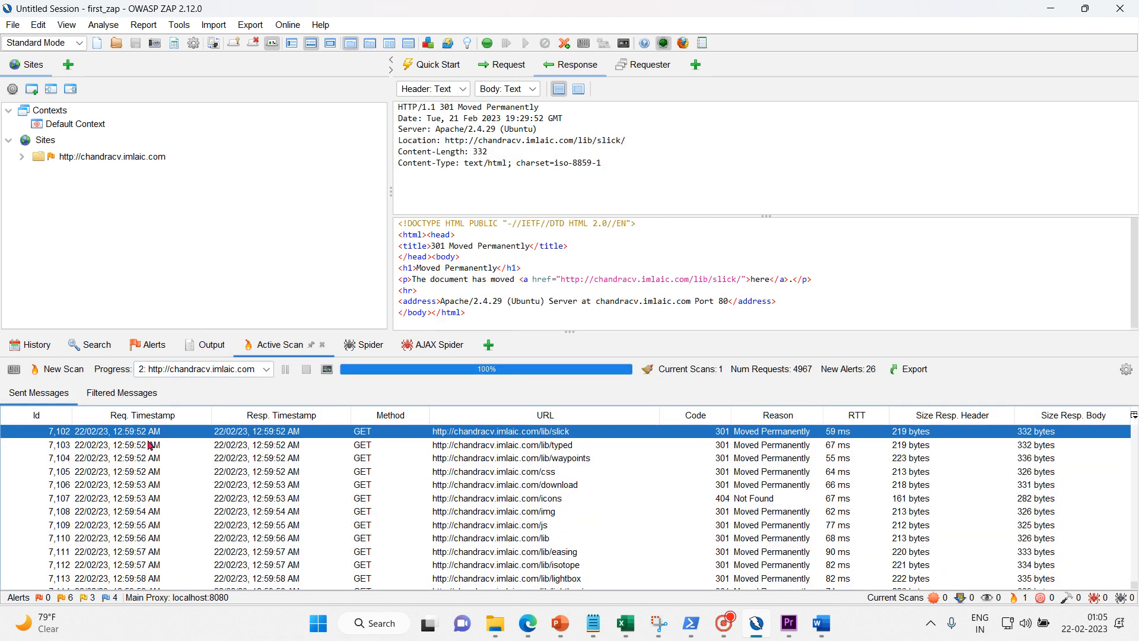
key("Up")
key("Up")
key("Up")
key("Up")
key("Up")
key("Up")
key("Up")
key("Up")
key("Up")
key("Up")
key("Up")
key("Up")
key("Up")
key("Up")
key("Up")
key("Up")
key("Up")
key("Up")
key("Up")
key("Up")
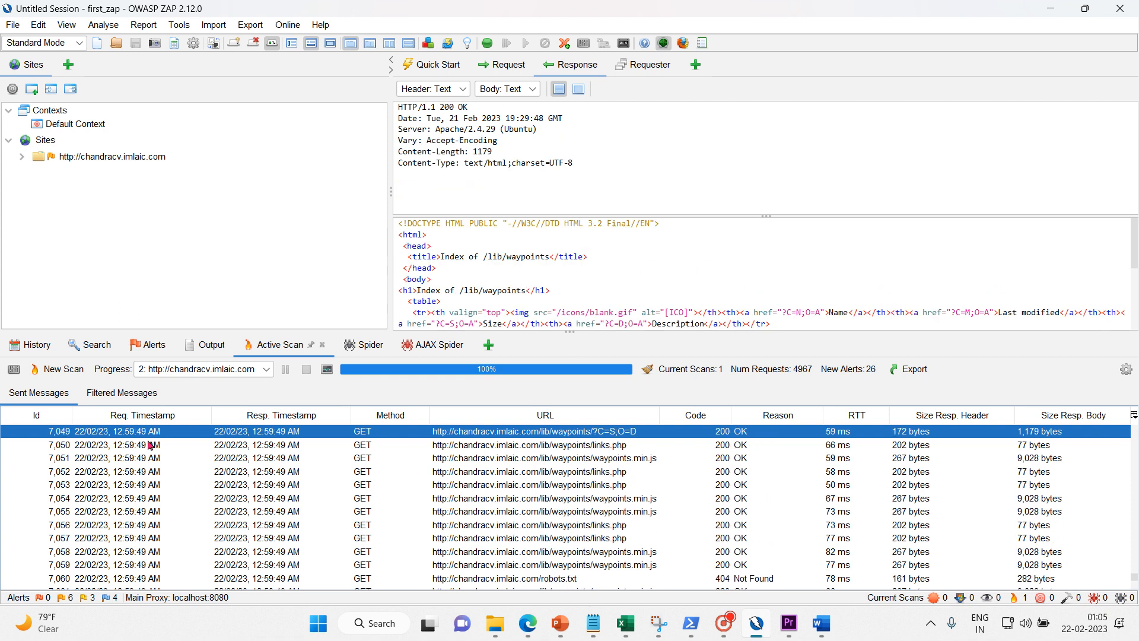
key("Up")
key("Up")
key("Up")
key("Up")
key("Up")
key("Up")
key("Up")
key("Up")
key("Up")
key("Up")
key("Up")
key("Up")
key("Up")
key("Up")
key("Up")
key("Up")
key("Up")
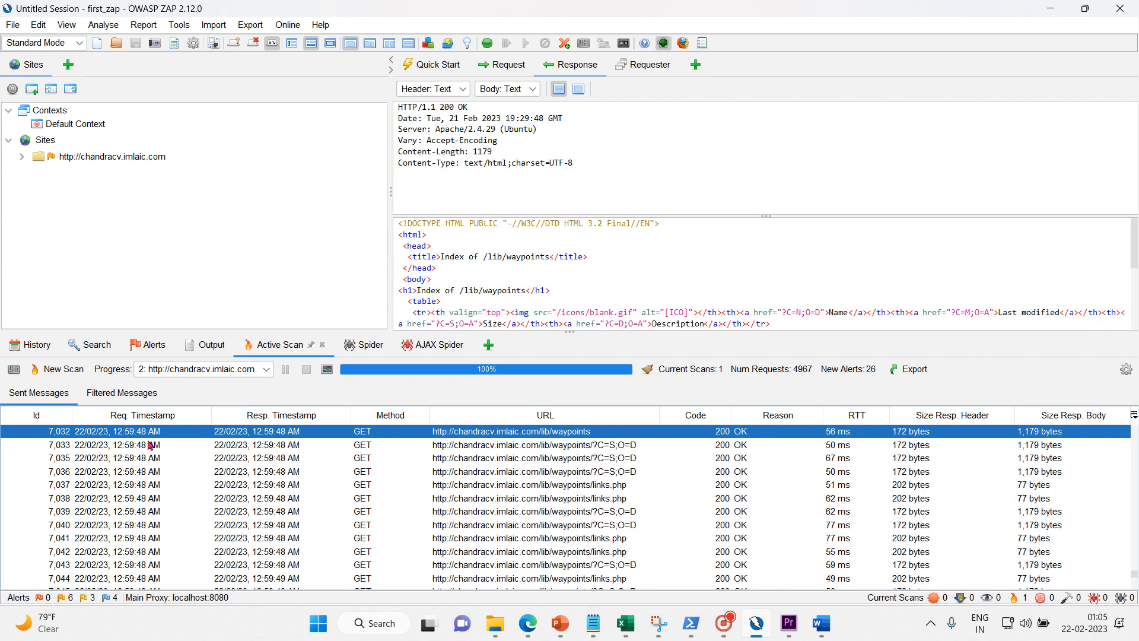
Switch to the request view and step further back through the sent messages to the /lib/slick/slick.js requests
left_click(505, 61)
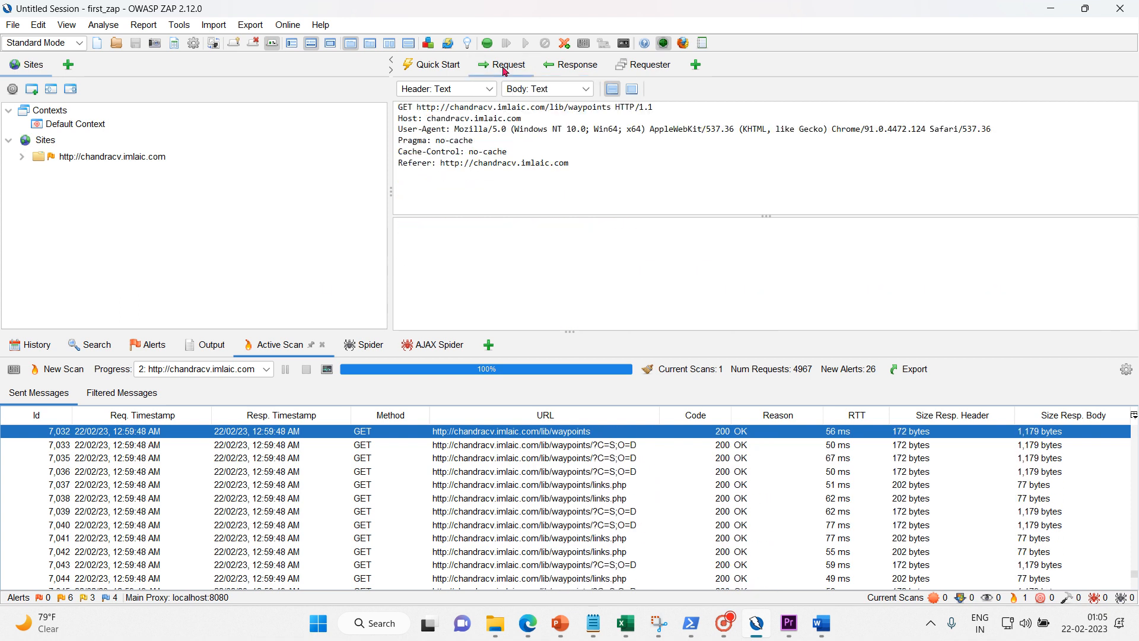
left_click(229, 459)
key("Up")
key("Up")
key("Up")
key("Up")
key("Up")
key("Up")
key("Up")
key("Up")
key("Up")
key("Up")
key("Up")
key("Up")
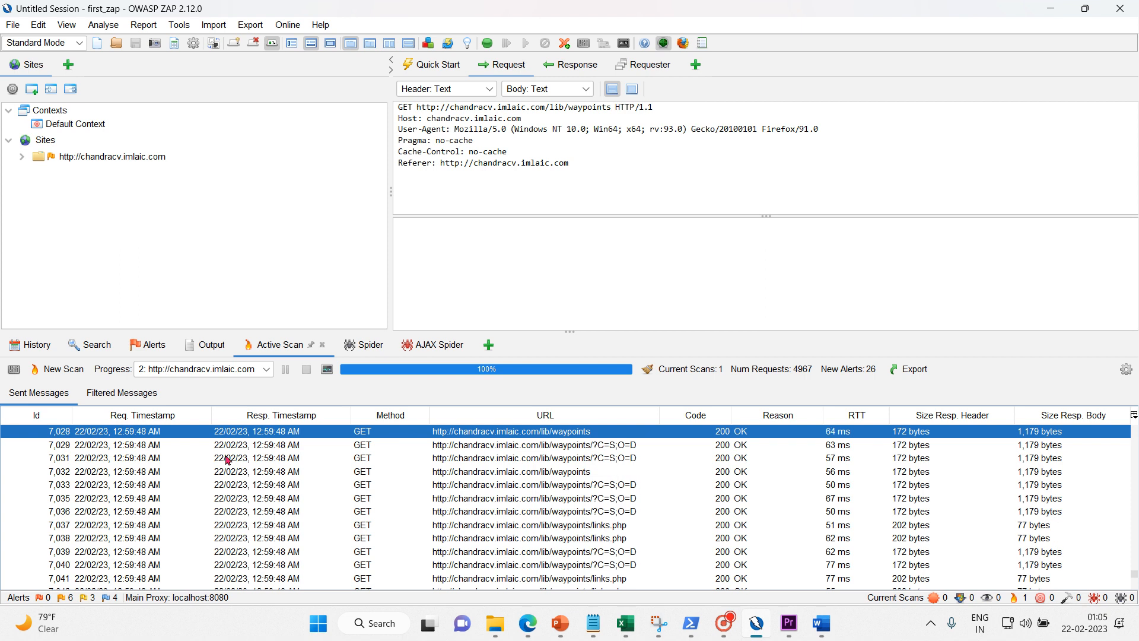
key("Up")
key("Up")
key("Up")
key("Up")
key("Up")
key("Up")
key("Up")
key("Up")
key("Up")
key("Up")
key("Up")
key("Up")
key("Up")
key("Up")
key("Up")
key("Up")
key("Up")
key("Up")
key("Up")
key("Up")
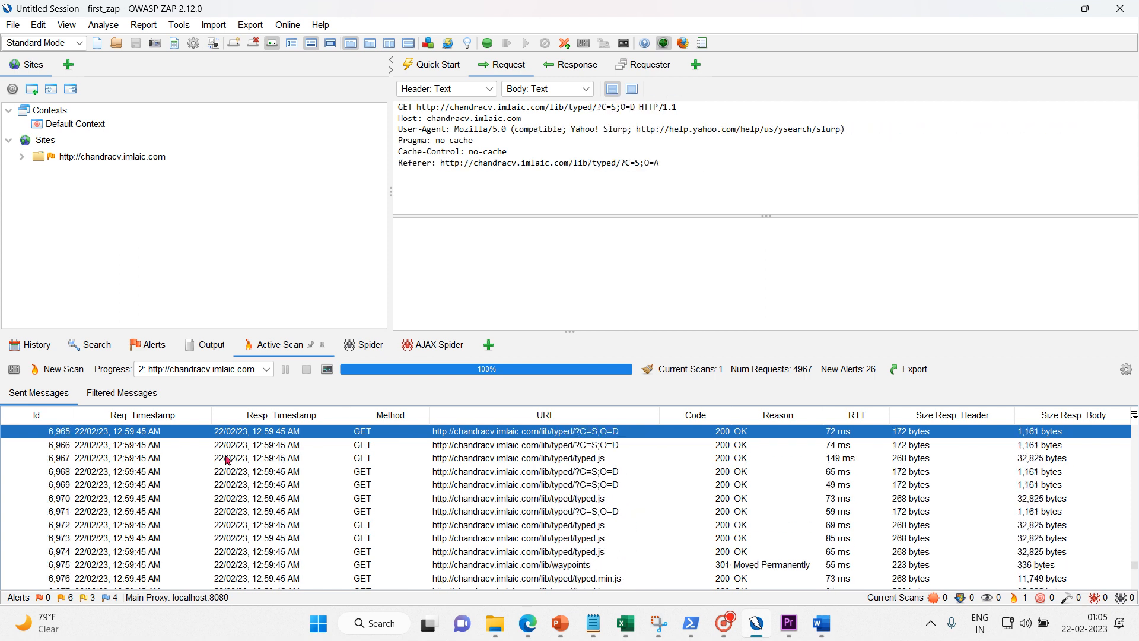
key("Up")
key("Up")
key("Up")
key("Up")
key("Up")
key("Up")
key("Up")
key("Up")
key("Up")
key("Up")
key("Up")
key("Up")
key("Up")
key("Up")
key("Up")
key("Up")
key("Up")
key("Up")
key("Up")
key("Up")
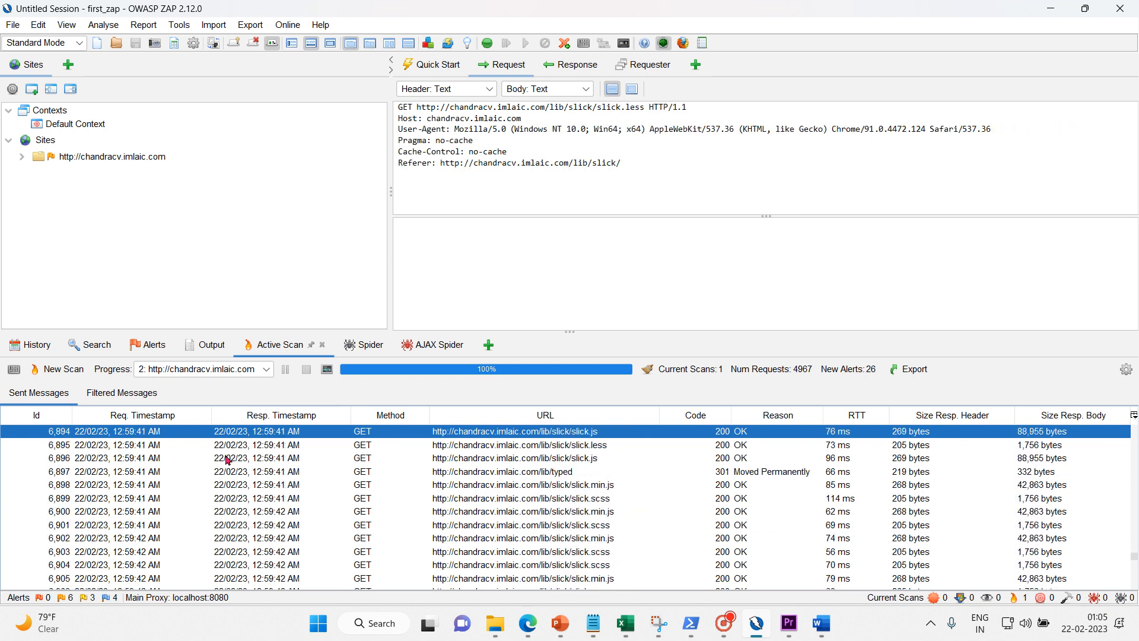
key("Up")
key("Up")
key("Up")
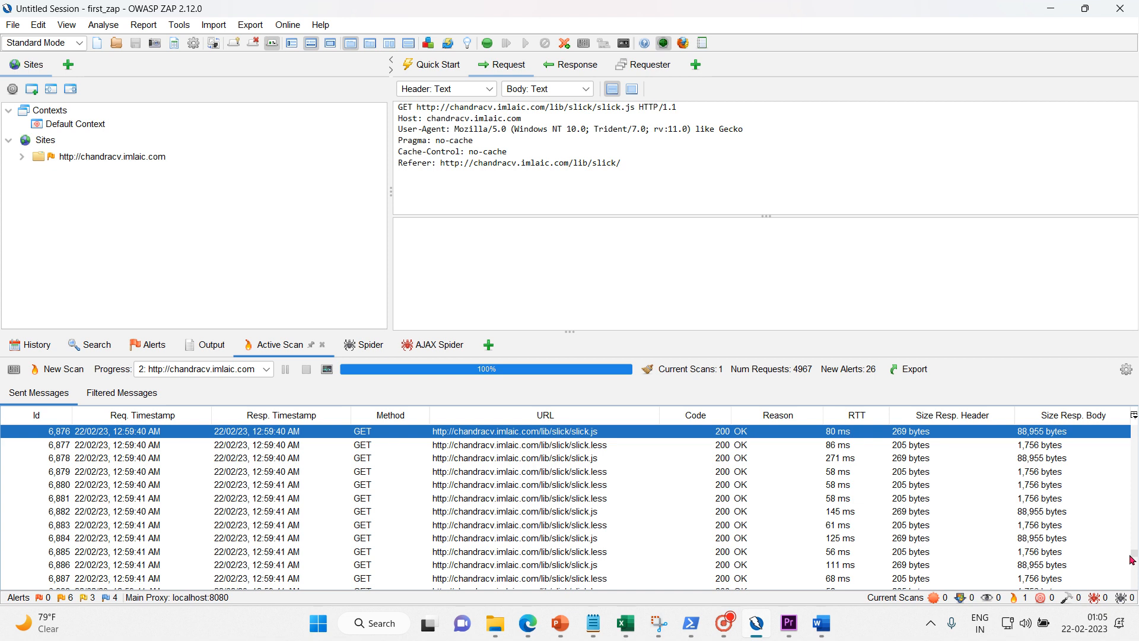
Select sent message 5,975 for img/portfolio-2.jpg near the start of the list and examine its request and image response
left_click_drag(1134, 555, 1135, 421)
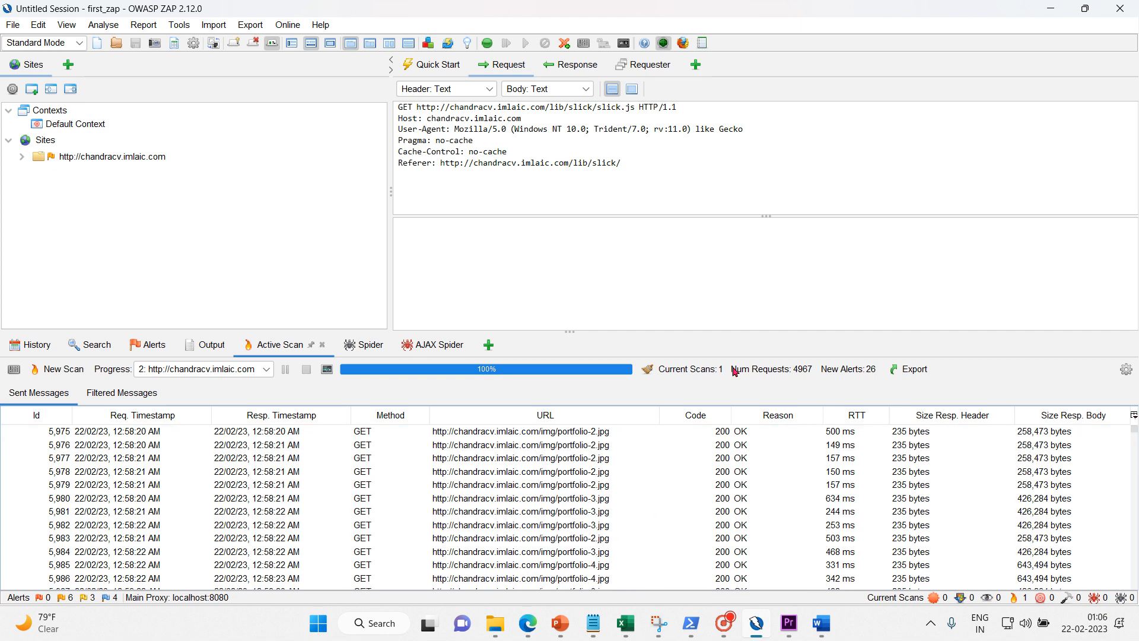
left_click(104, 432)
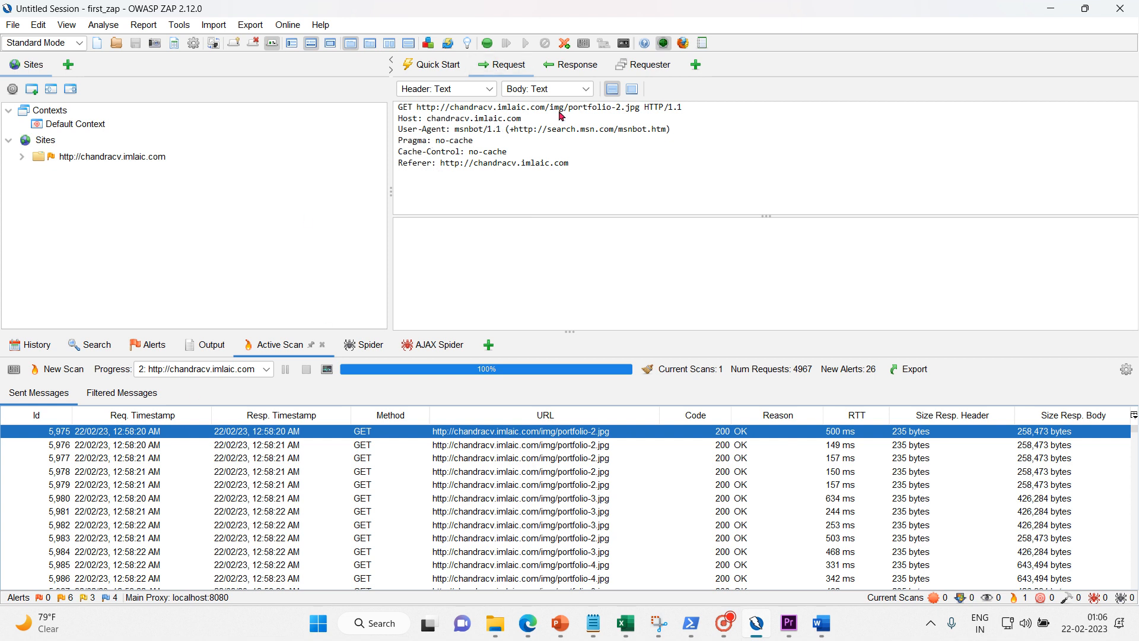
left_click_drag(573, 111, 621, 108)
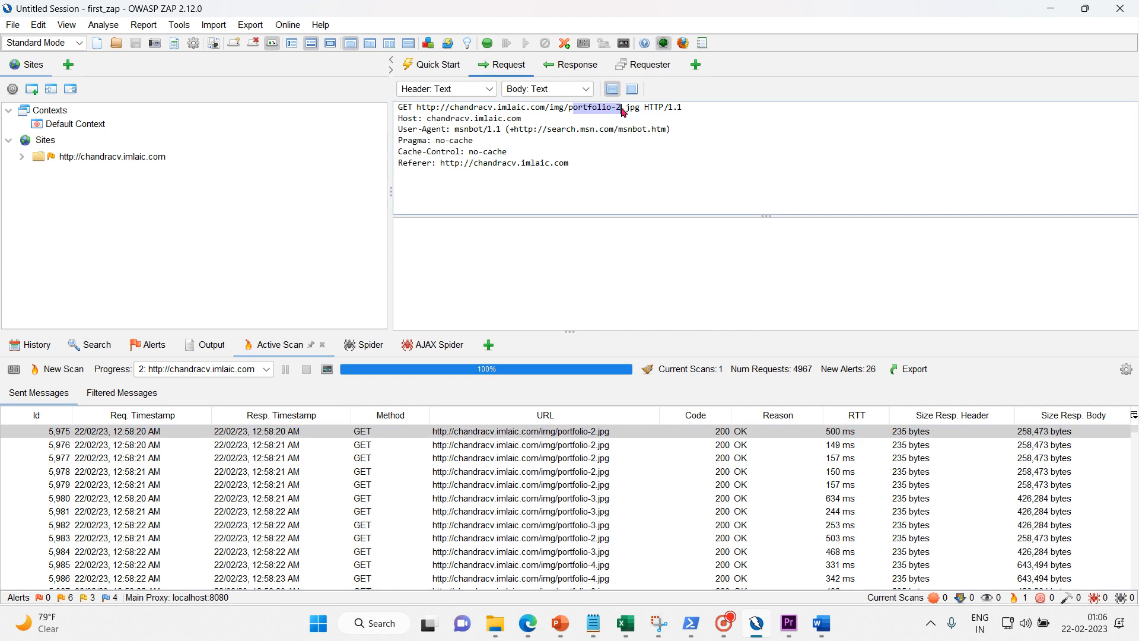
left_click(573, 65)
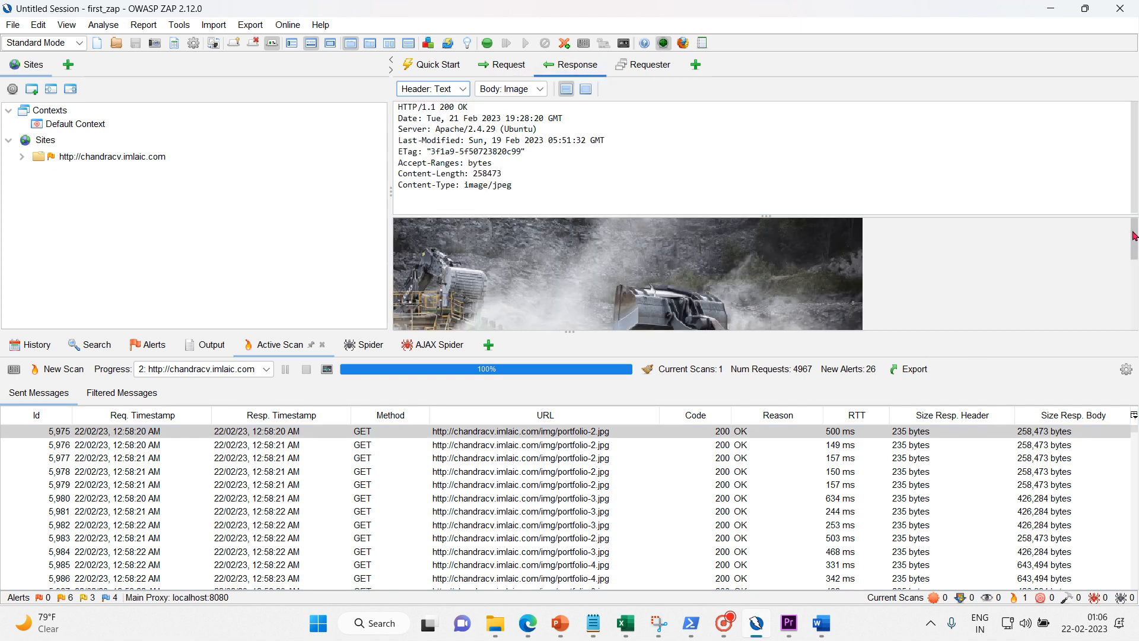
left_click_drag(1133, 238, 1108, 214)
left_click(433, 108)
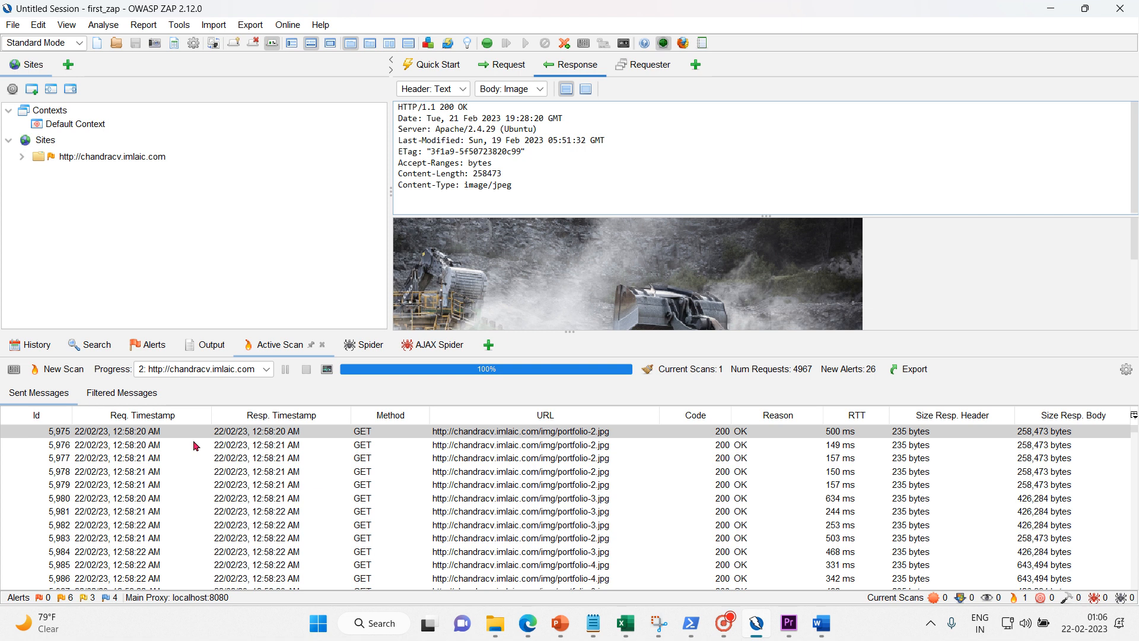
left_click(167, 432)
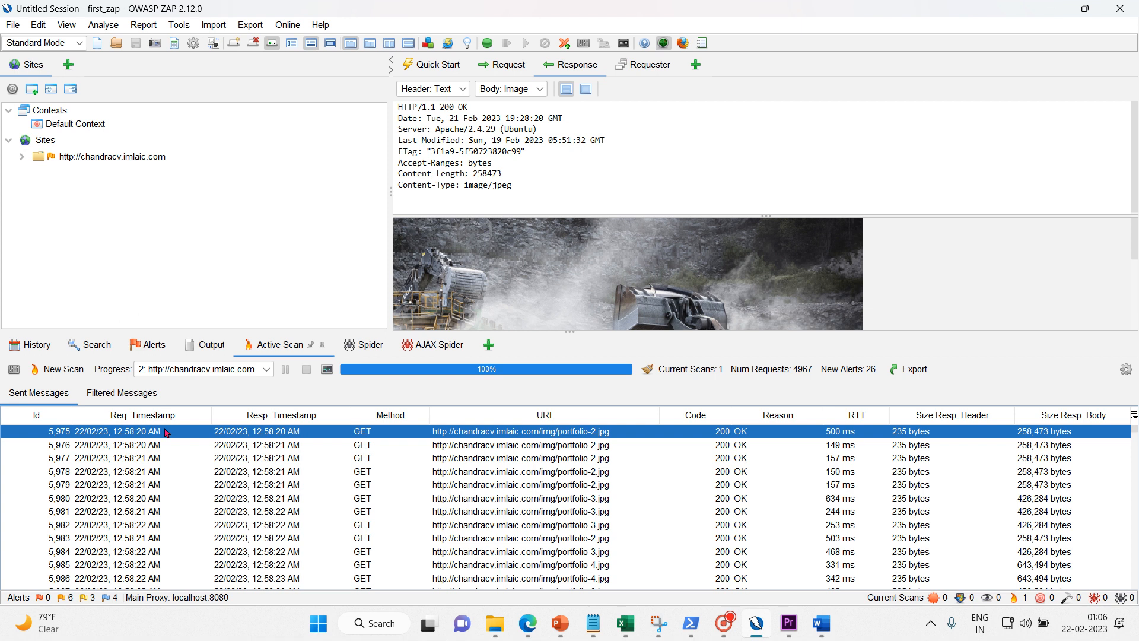
left_click(22, 157)
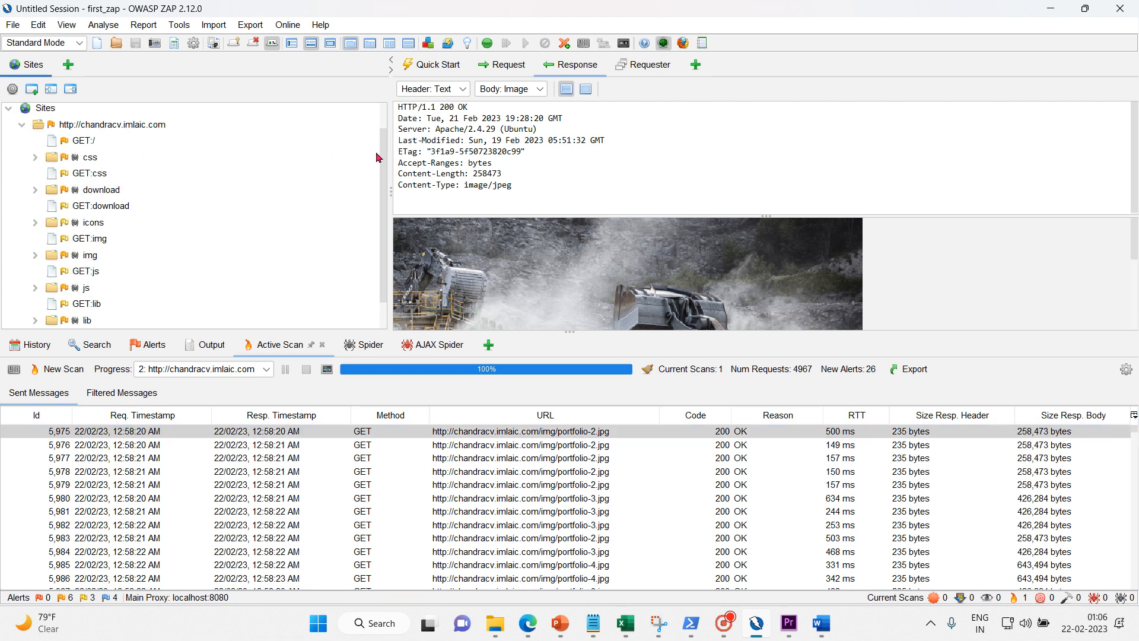
left_click_drag(385, 156, 385, 165)
scroll(385, 172, "up", 2)
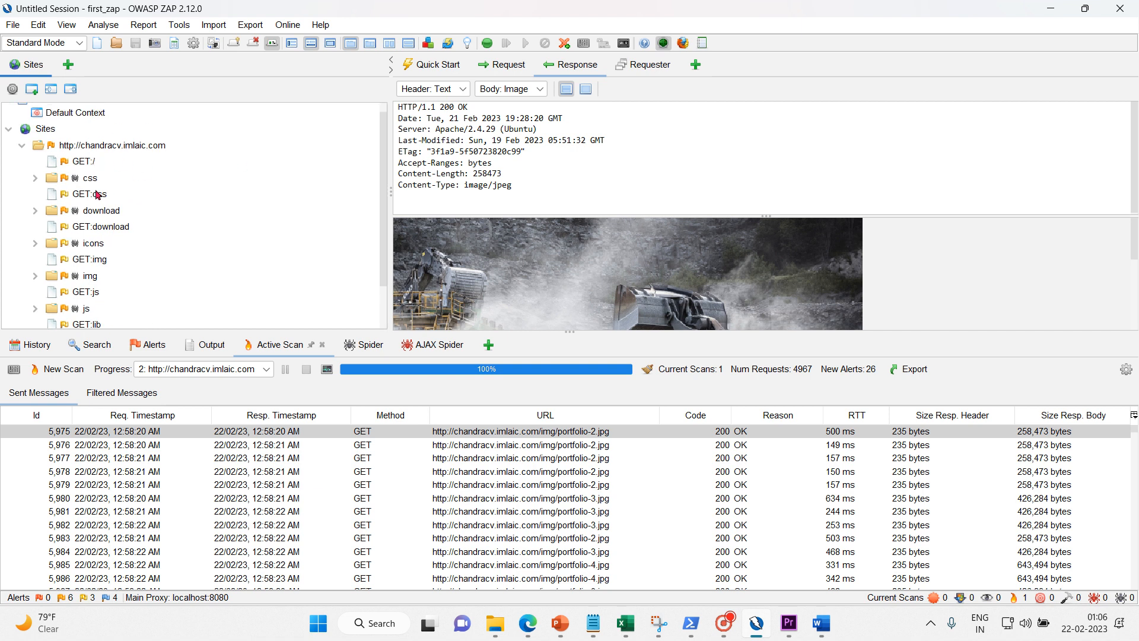
left_click_drag(385, 172, 390, 255)
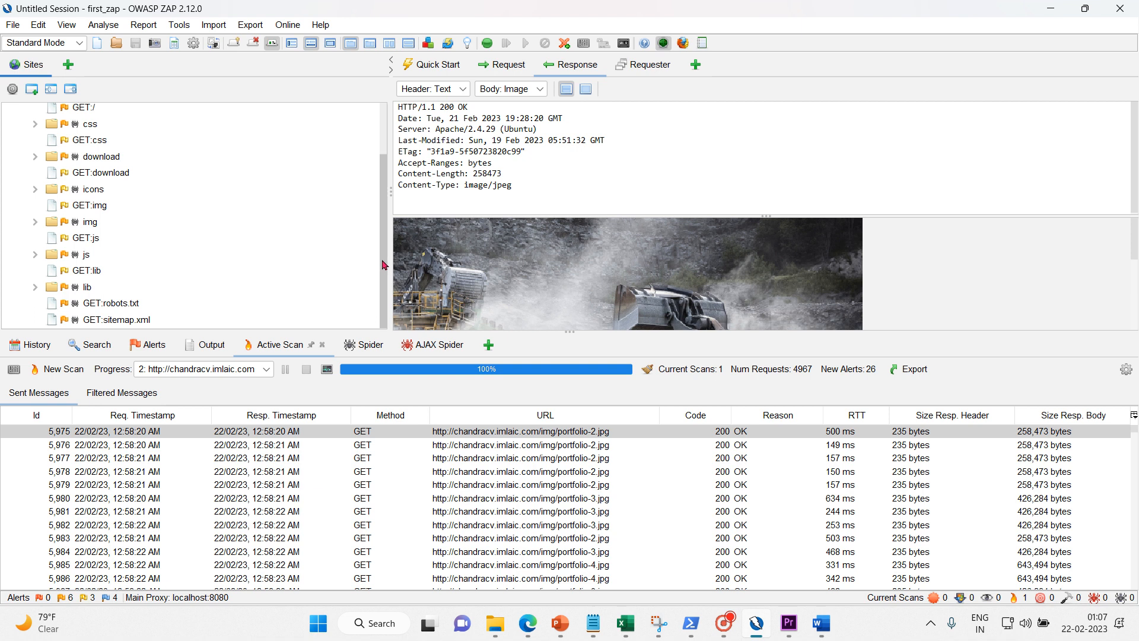
left_click_drag(377, 263, 375, 176)
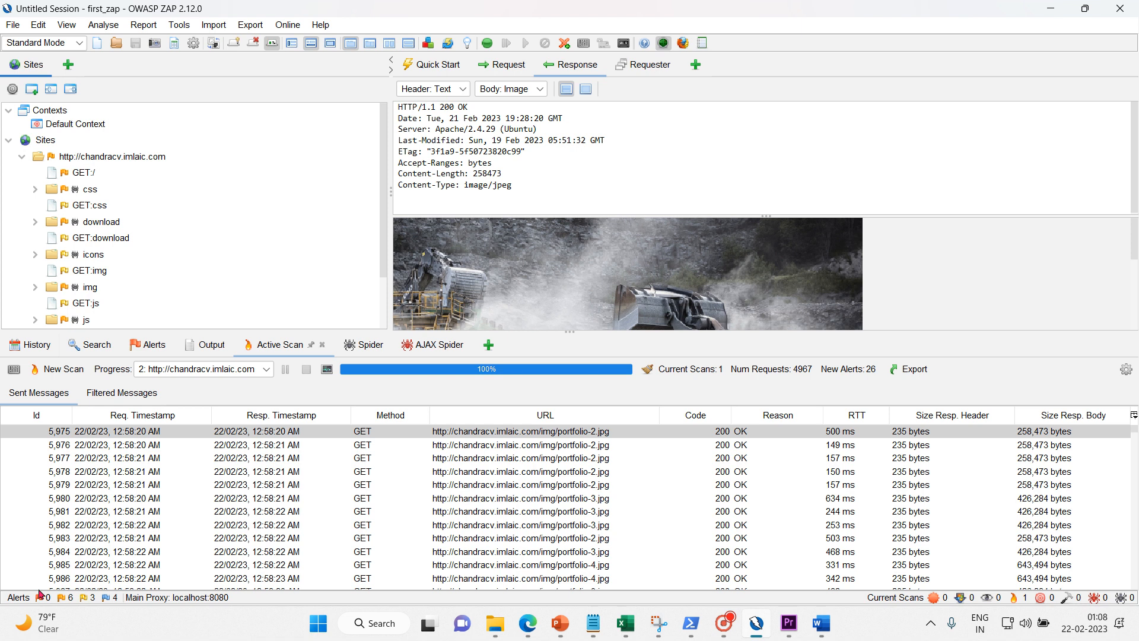
left_click(148, 350)
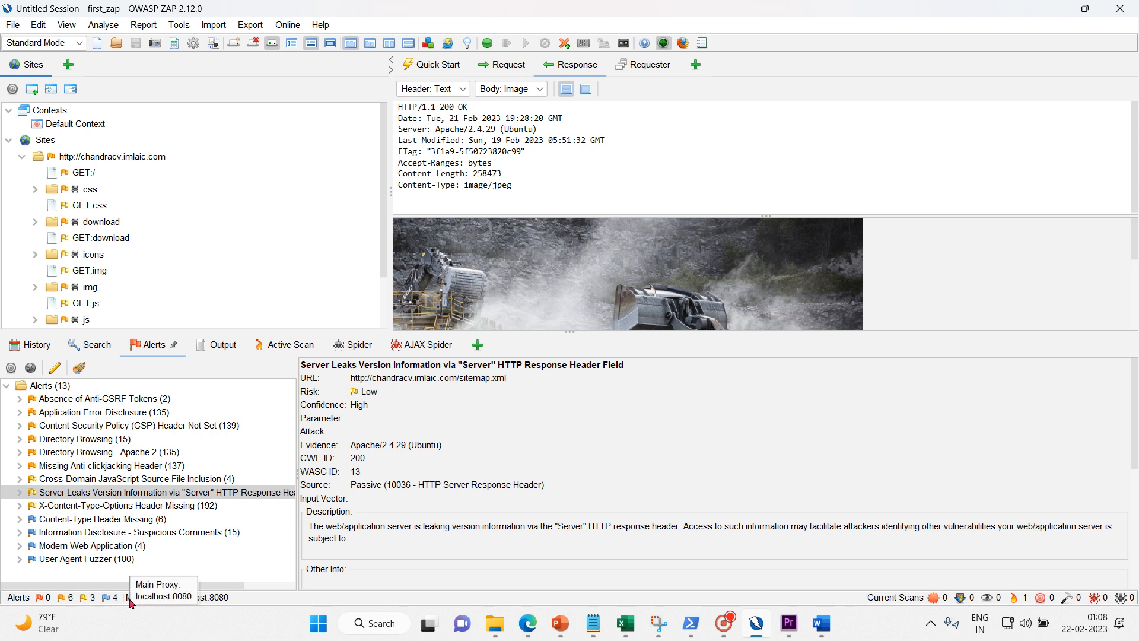
Collapse and re-expand the alerts list, open the Absence of Anti-CSRF Tokens alert and read its details and description
left_click(5, 386)
left_click(5, 386)
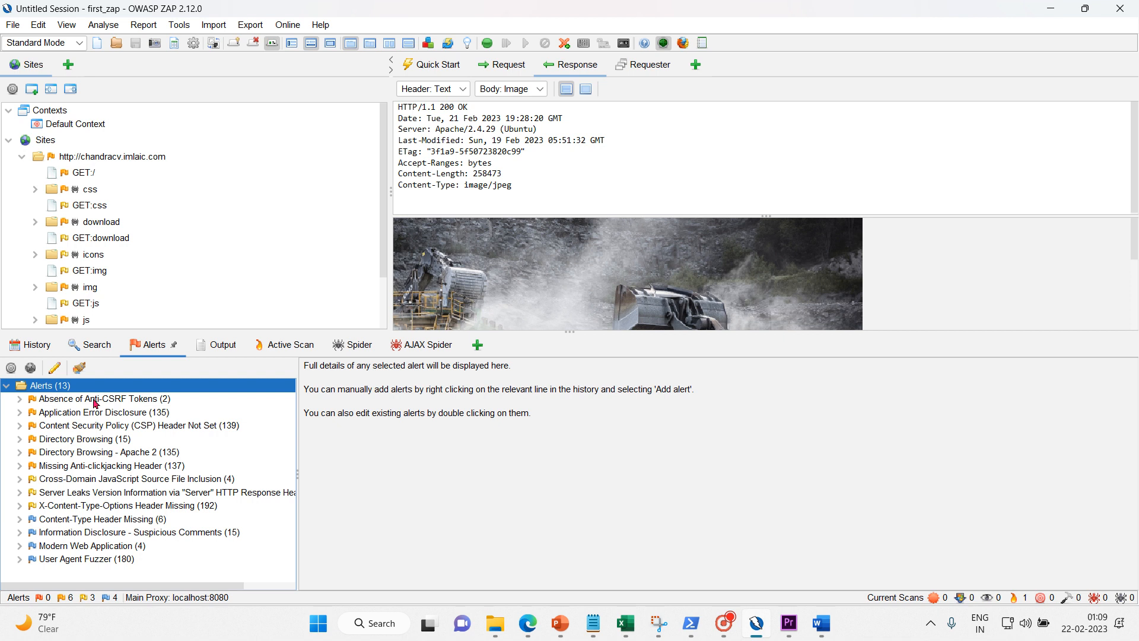
left_click(95, 403)
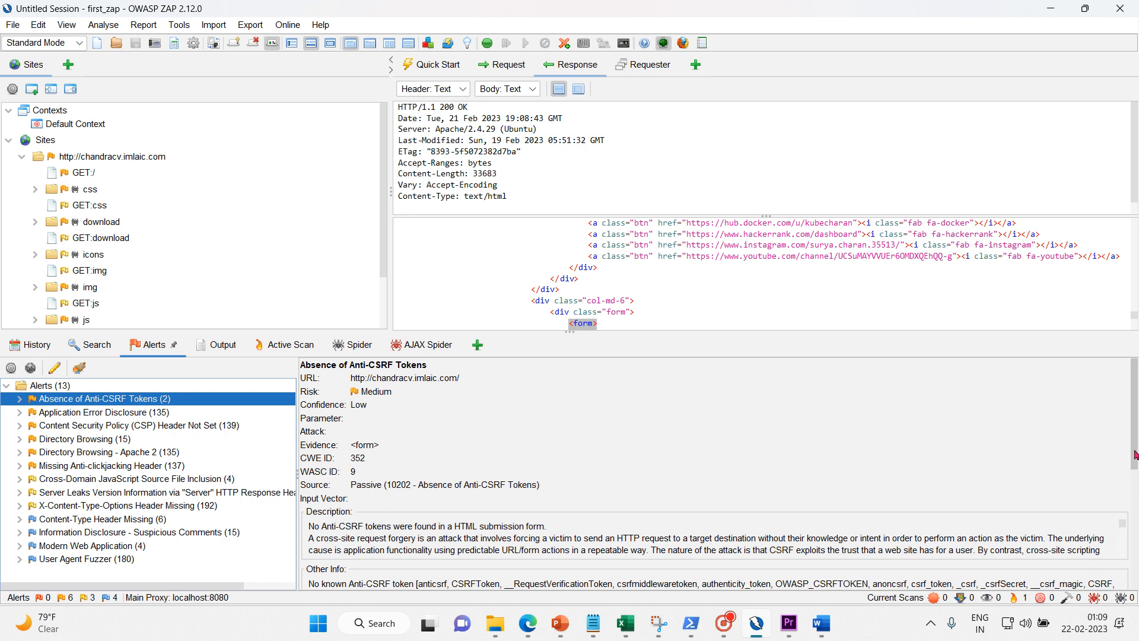
left_click_drag(1134, 454, 1135, 517)
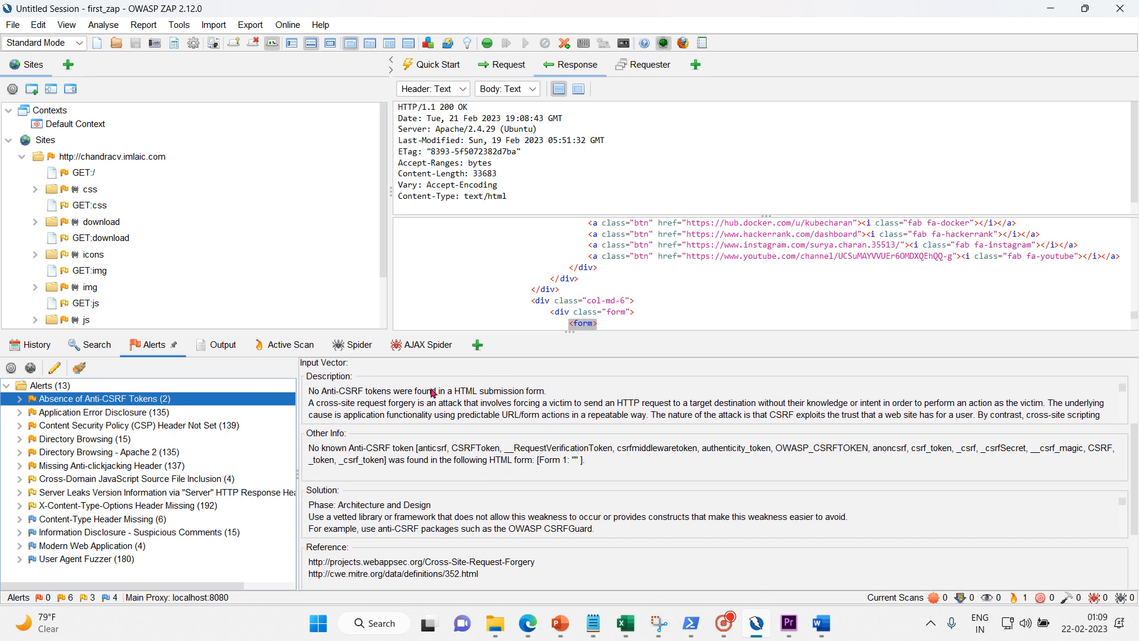
left_click_drag(311, 392, 344, 396)
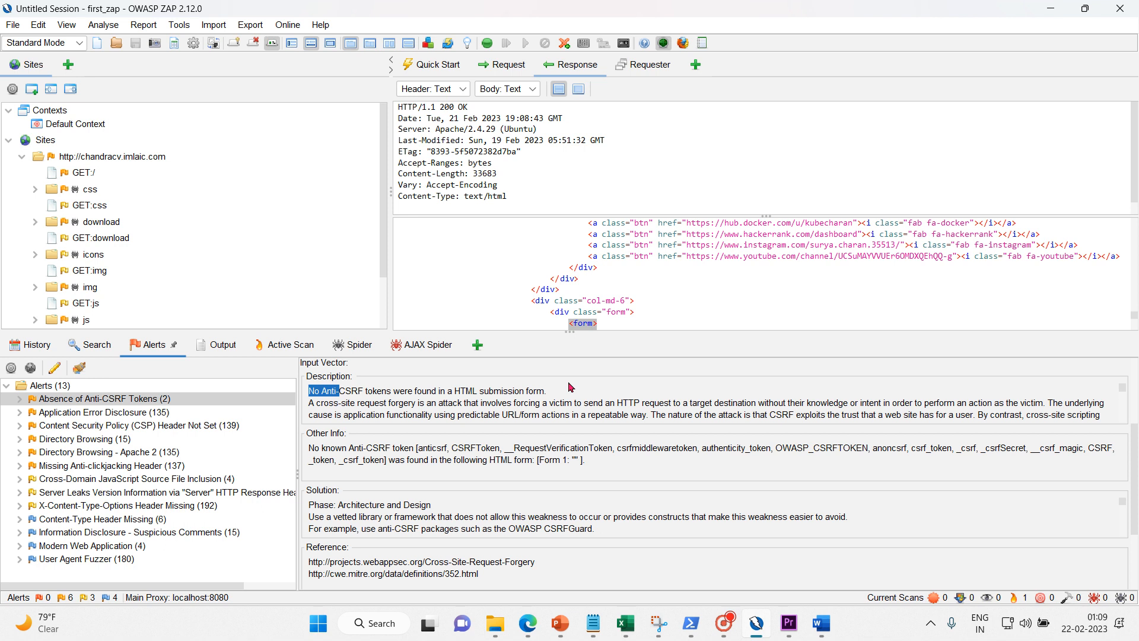
Switch to Edge to inspect the contact form on chandracv.imlaic.com, and return to ZAP to read the anti-CSRF alert's solution, references and tags
mouse_move(522, 617)
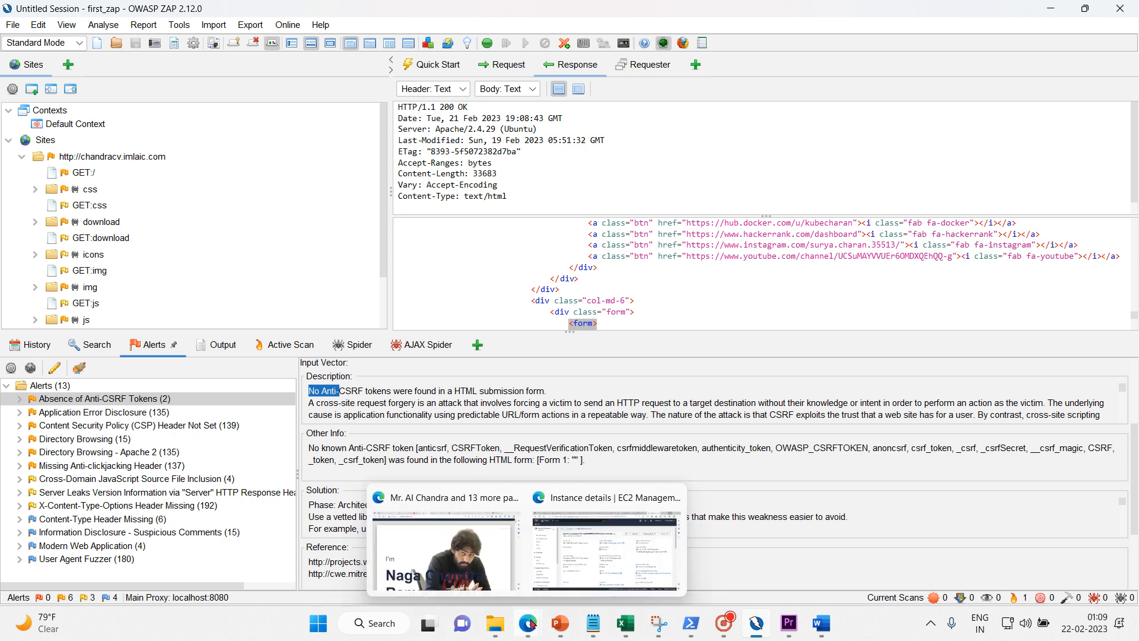
left_click(483, 560)
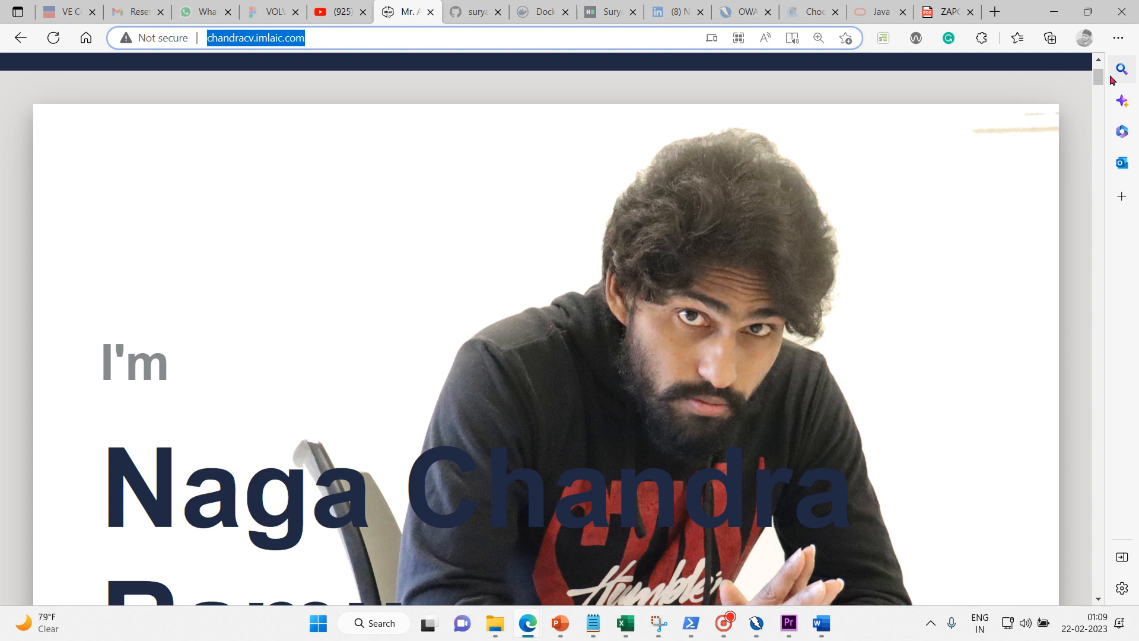
left_click_drag(1099, 77, 1071, 564)
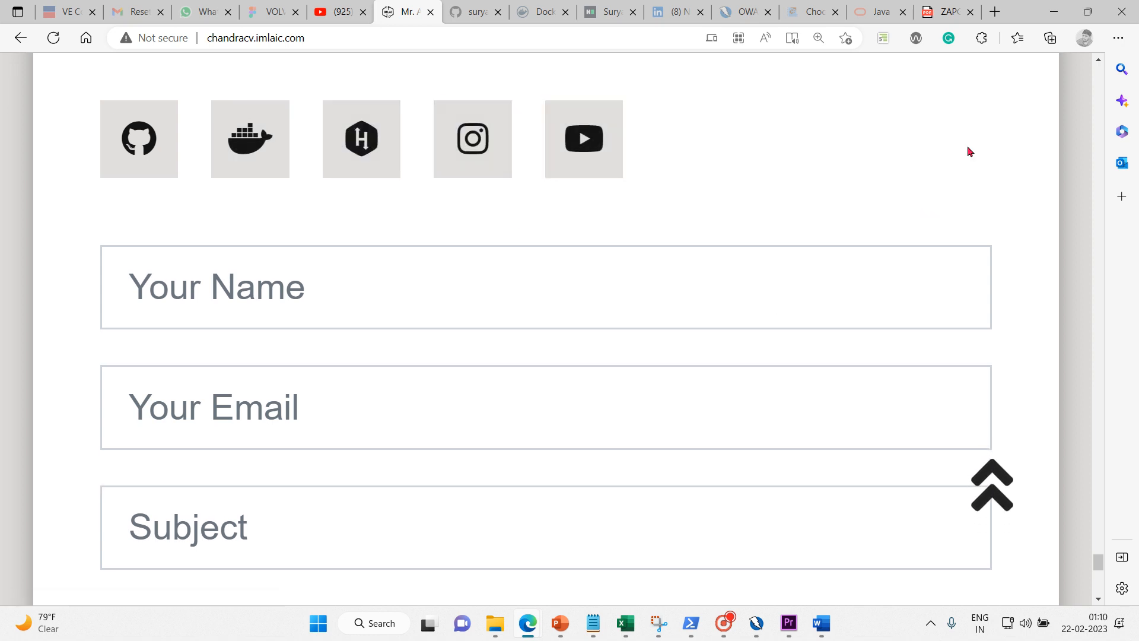
left_click(1054, 13)
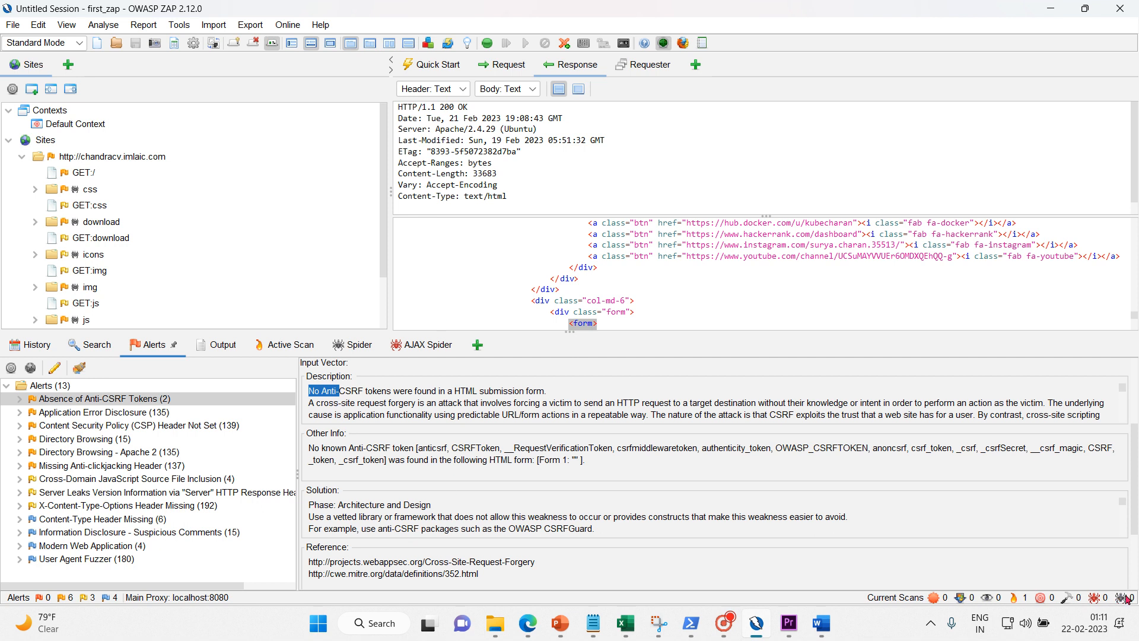
left_click_drag(1136, 485, 1137, 536)
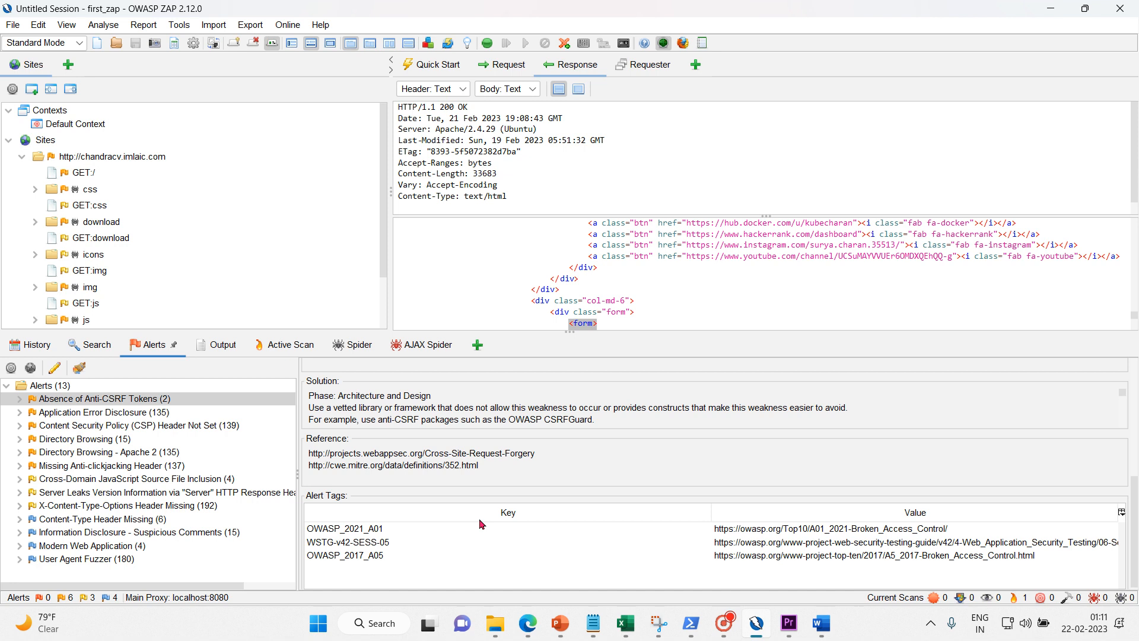
Open the Application Error Disclosure alert and review its description, highlighted solution, alert tags and response
left_click(108, 414)
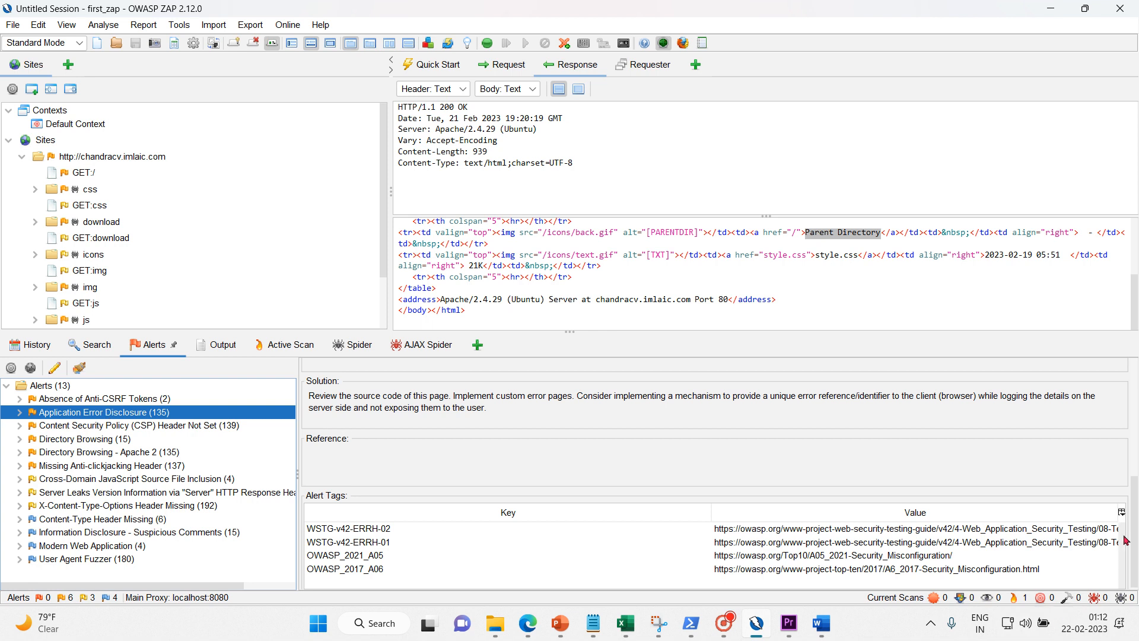
left_click_drag(1133, 540, 1130, 395)
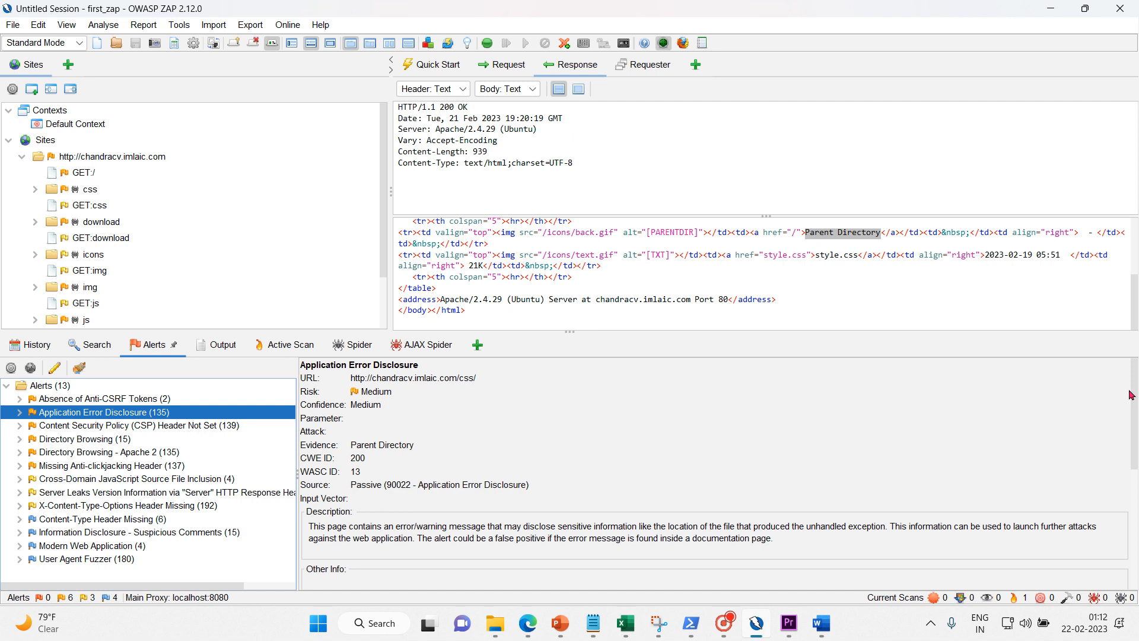
left_click_drag(1131, 395, 1130, 537)
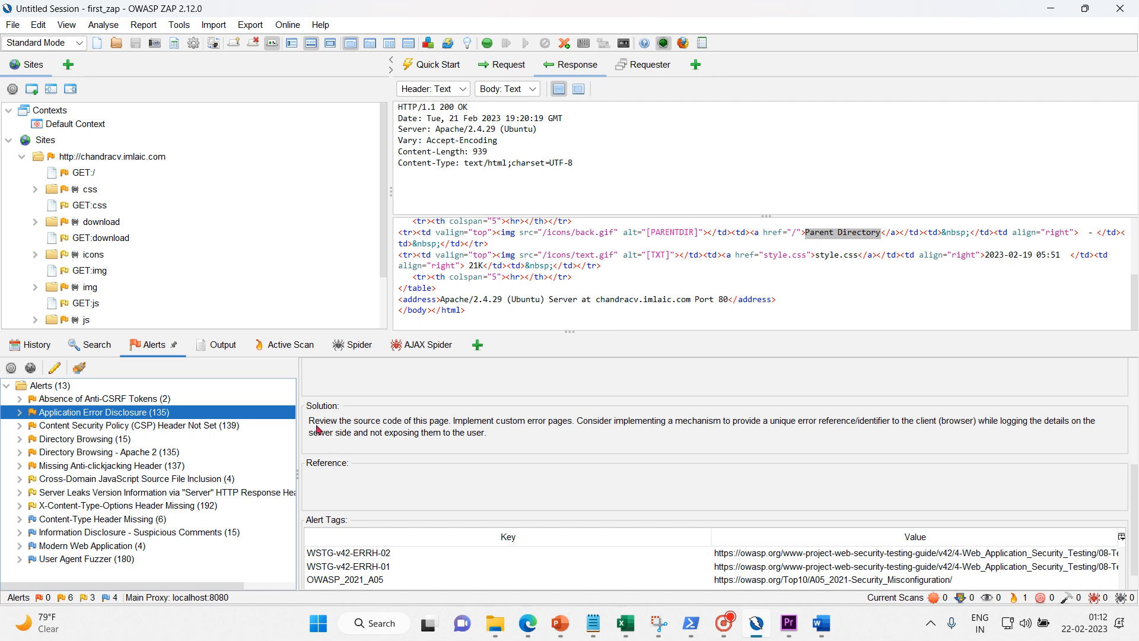
left_click_drag(309, 420, 868, 433)
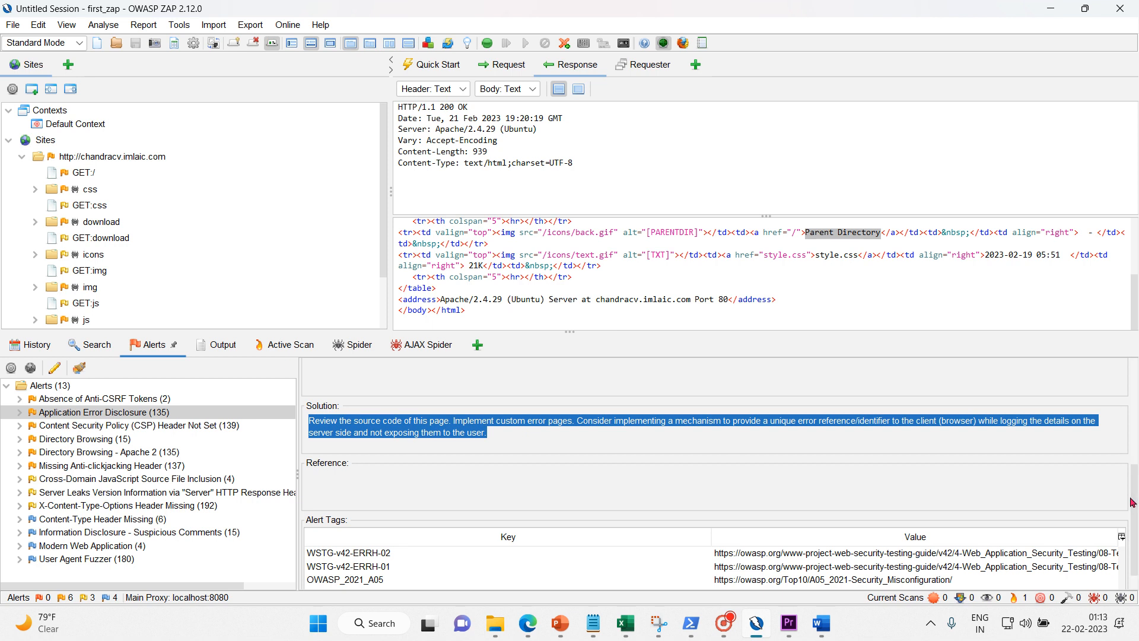
left_click(1130, 453)
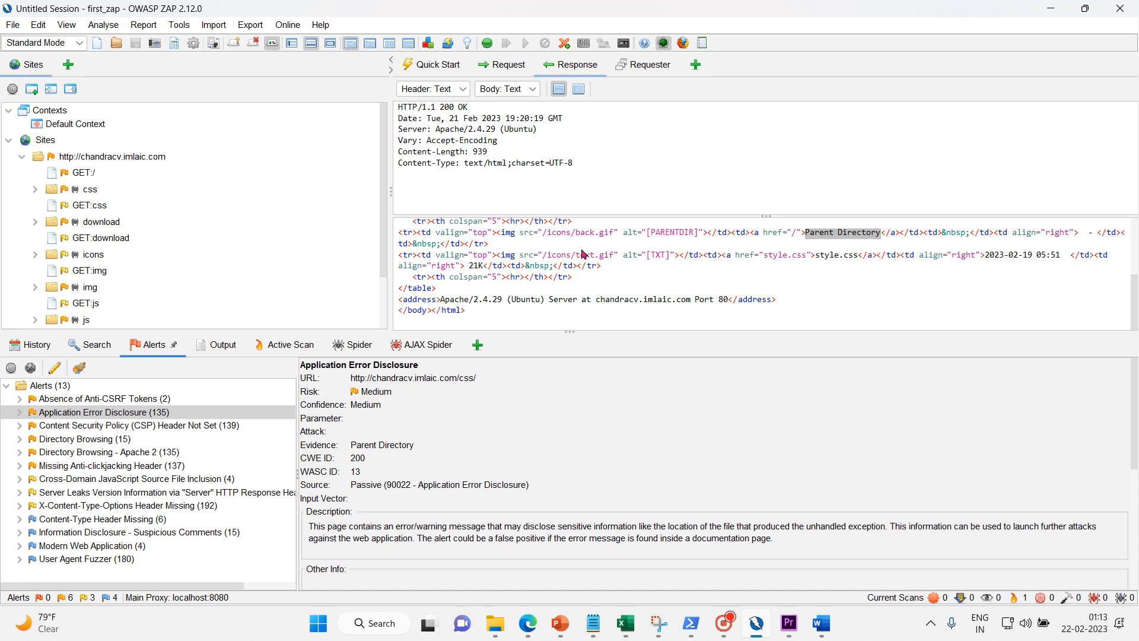
left_click(584, 71)
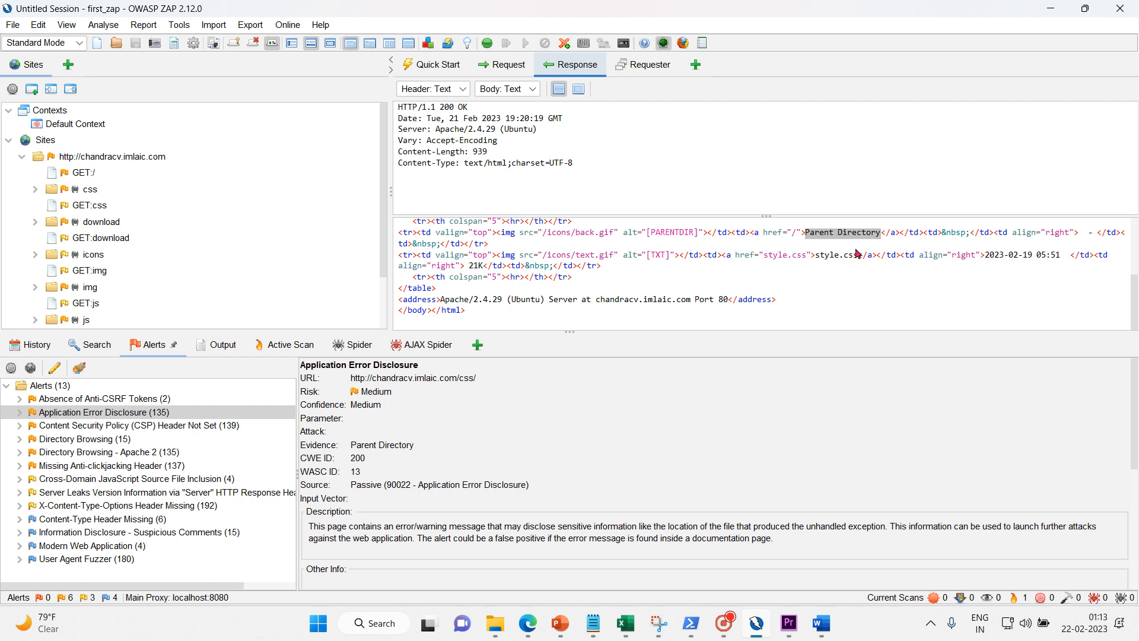
Review the Content Security Policy (CSP) Header Not Set, Directory Browsing and Directory Browsing - Apache 2 alerts
left_click(86, 427)
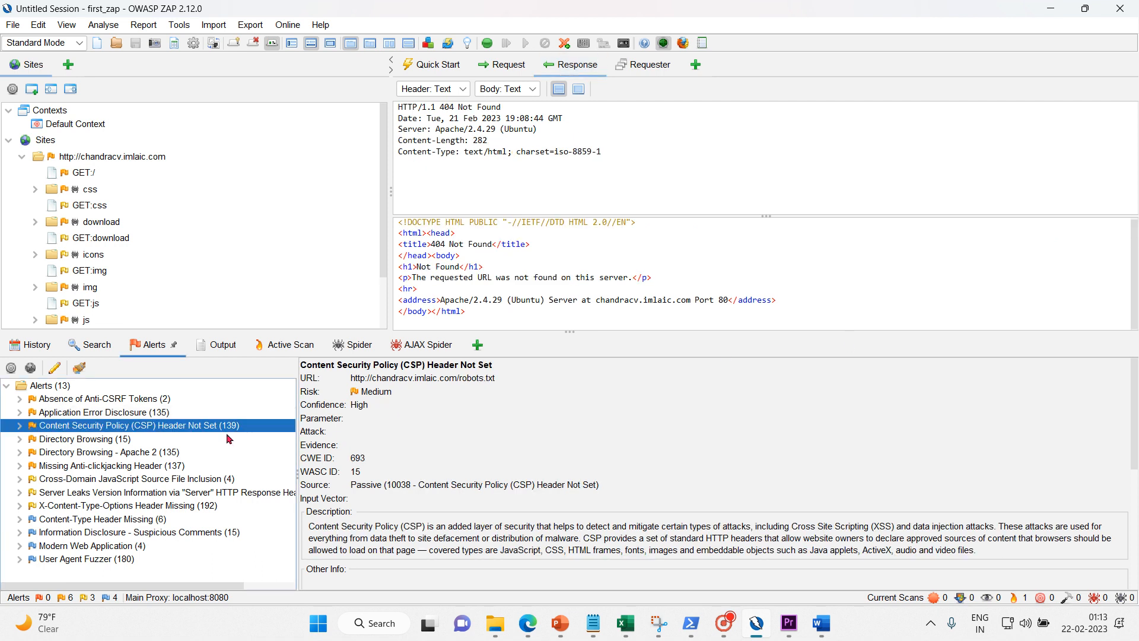
left_click(495, 623)
left_click(567, 67)
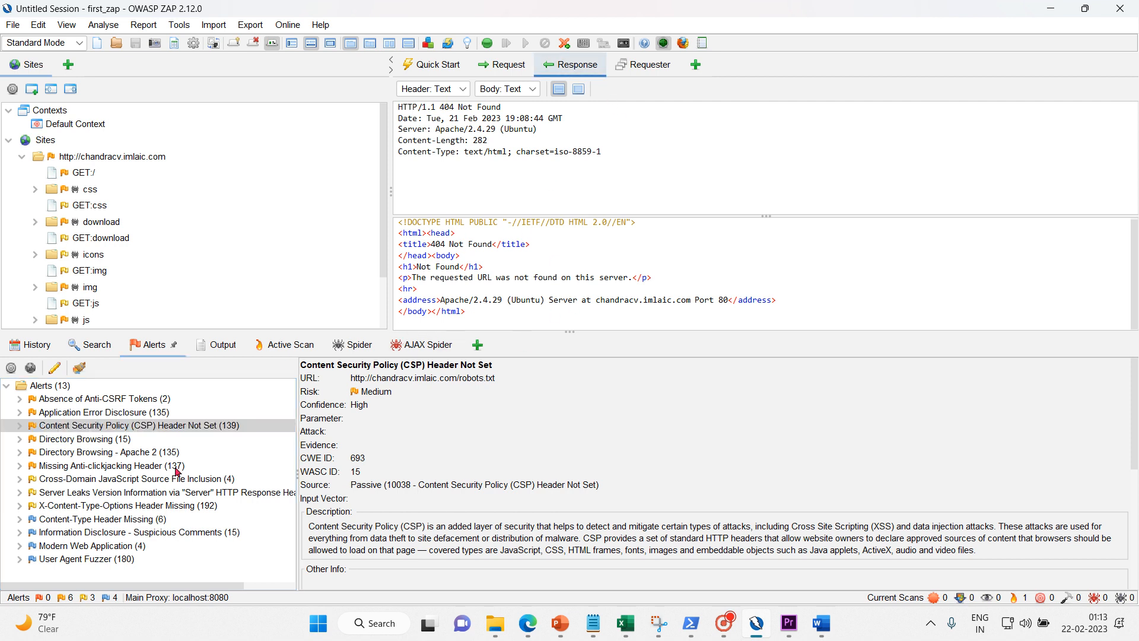
left_click(82, 440)
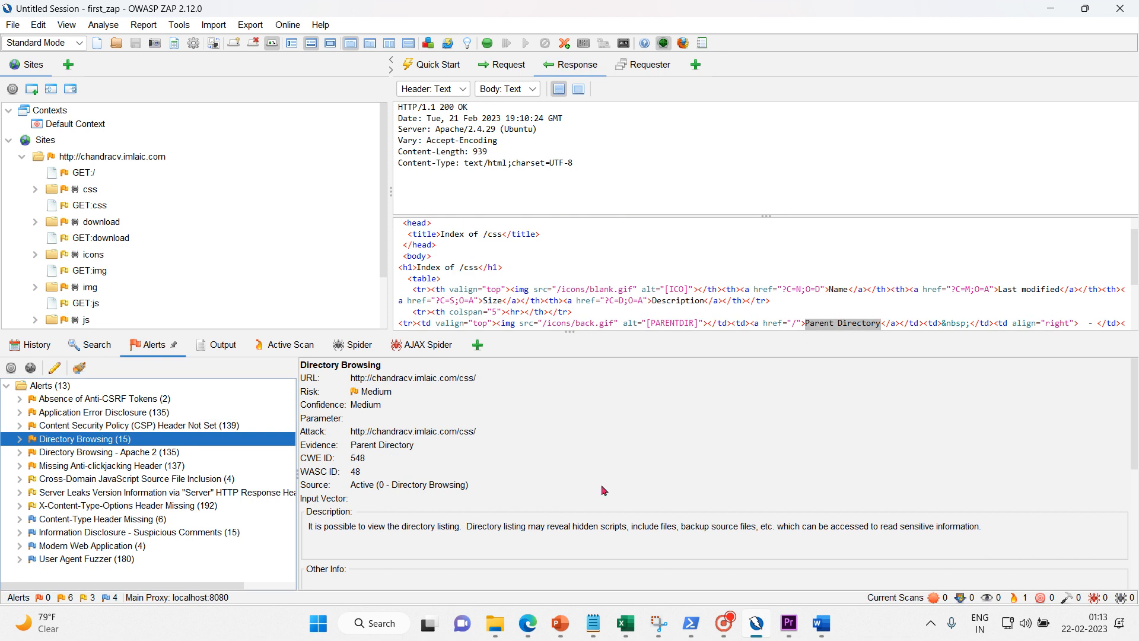
left_click(122, 455)
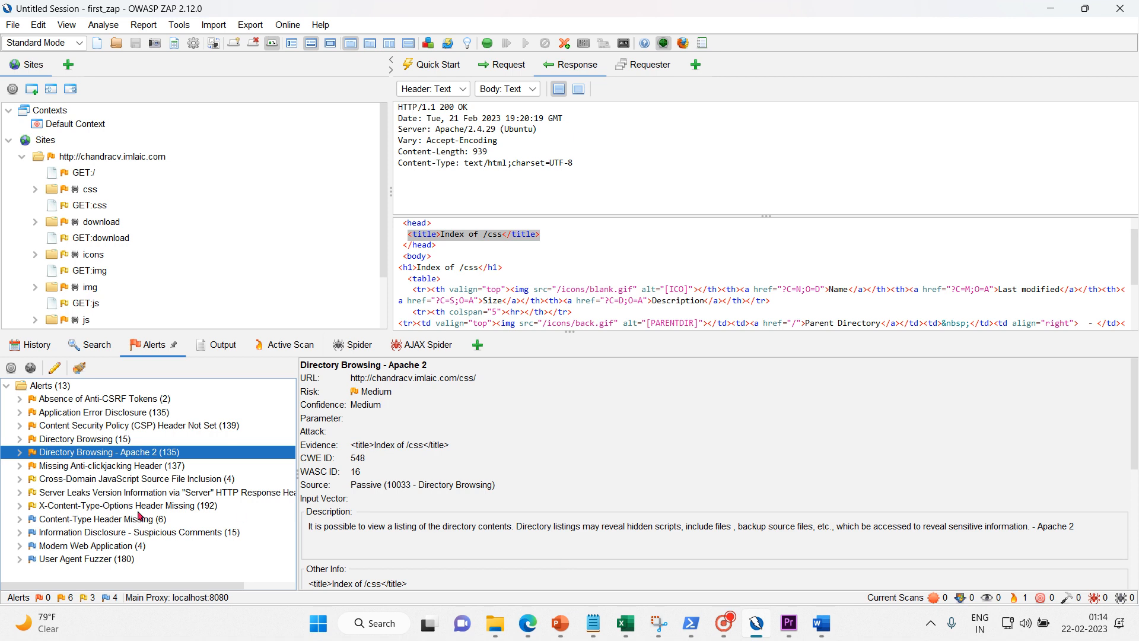
Open the Content-Type Header Missing alert and read its description, solution, reference and alert tags
left_click(100, 520)
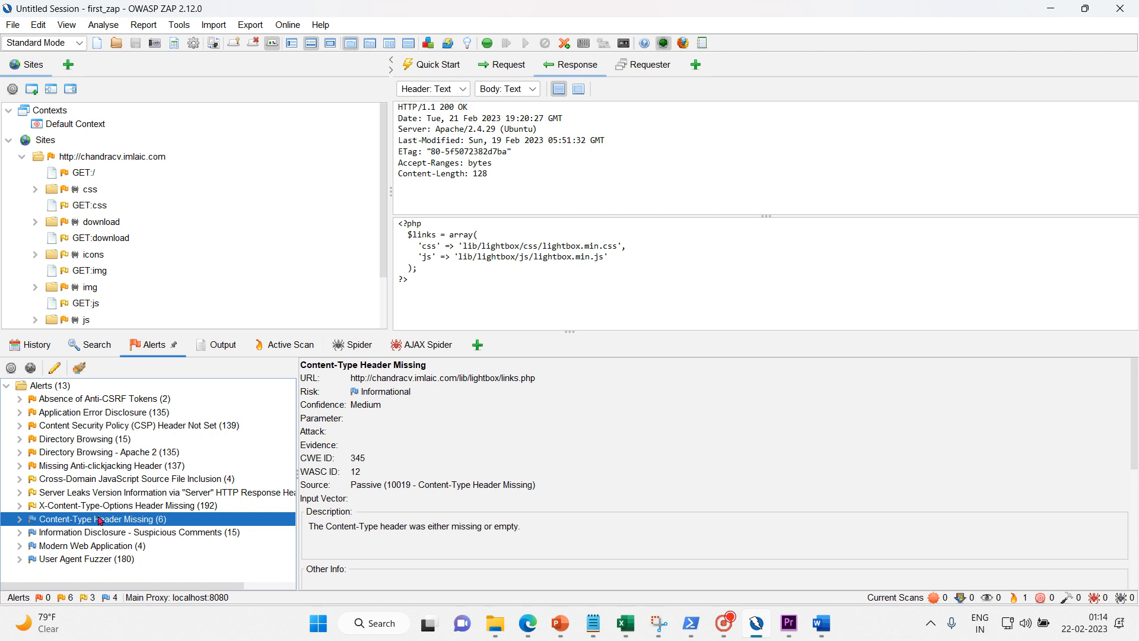
left_click(752, 455)
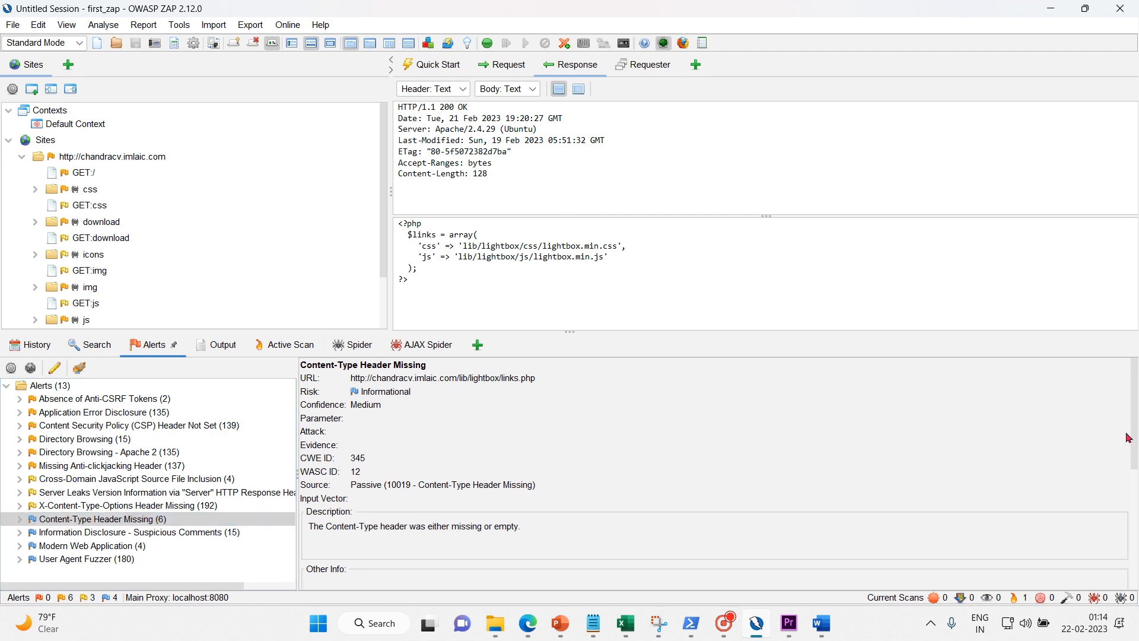
left_click_drag(1134, 407, 1118, 478)
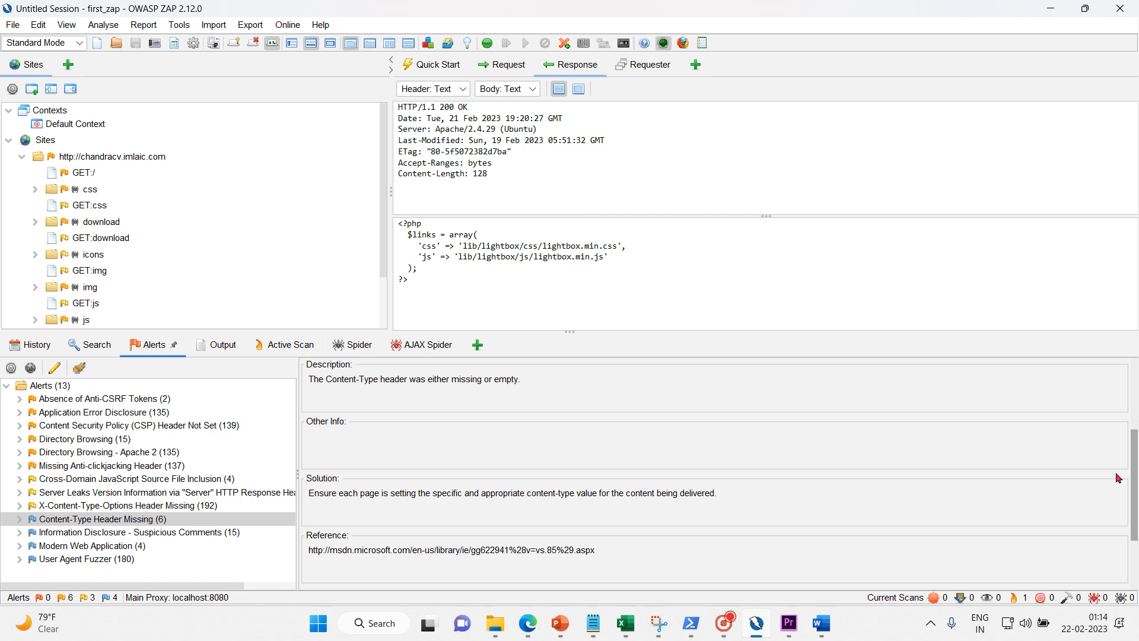
left_click_drag(1118, 478, 1129, 559)
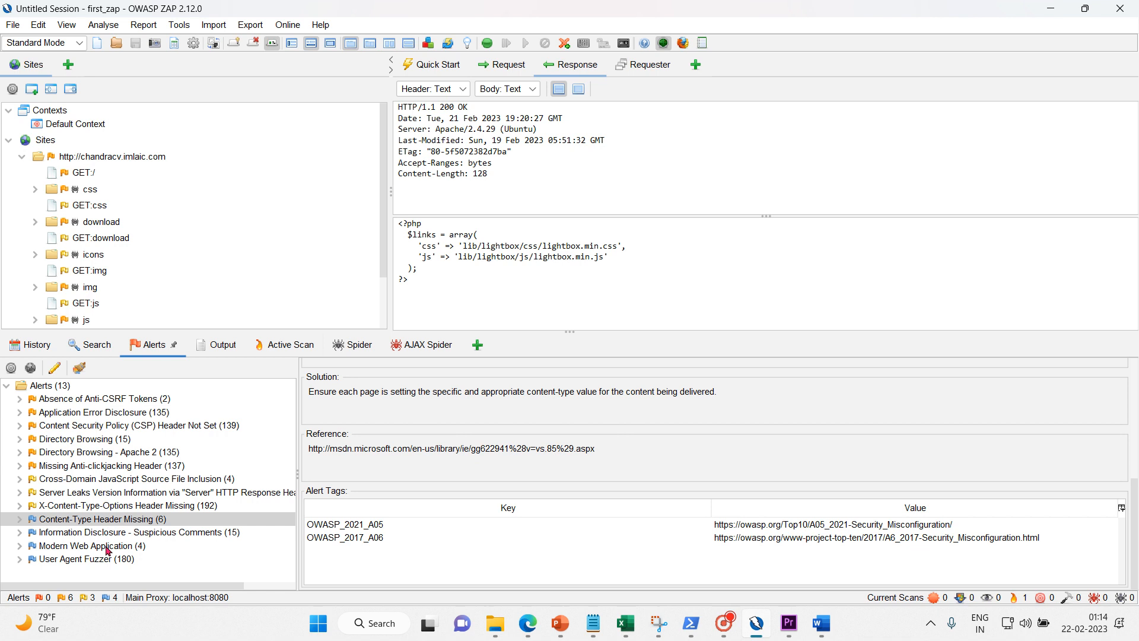
Open the Server Leaks Version Information alert, read its description and locate the leaked Server header in the response
left_click(99, 495)
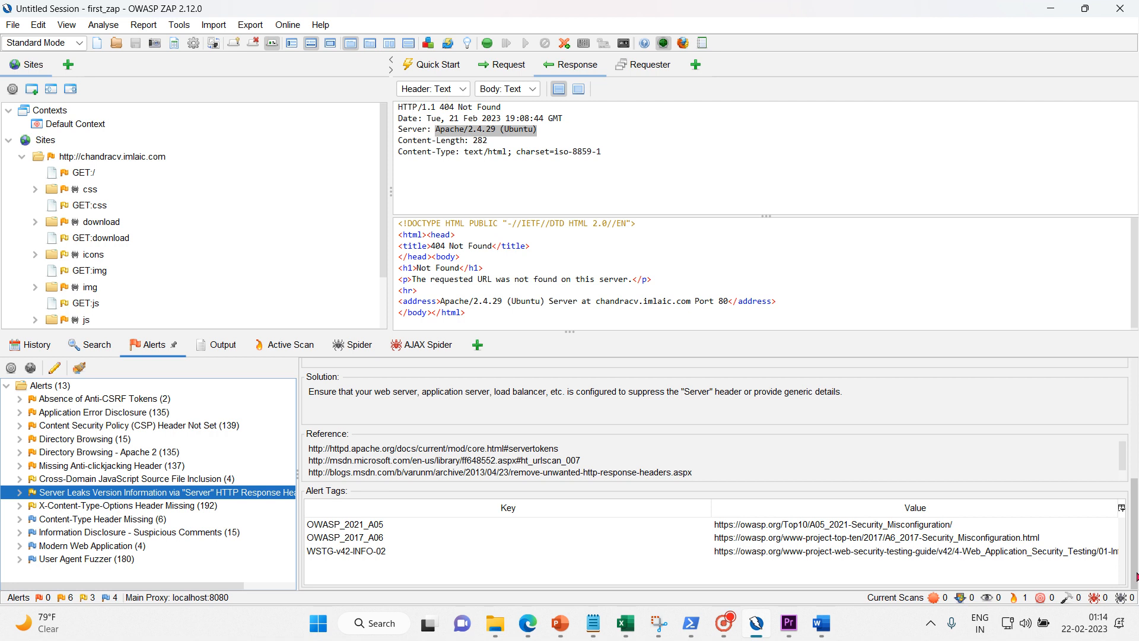
left_click_drag(1134, 569, 1113, 430)
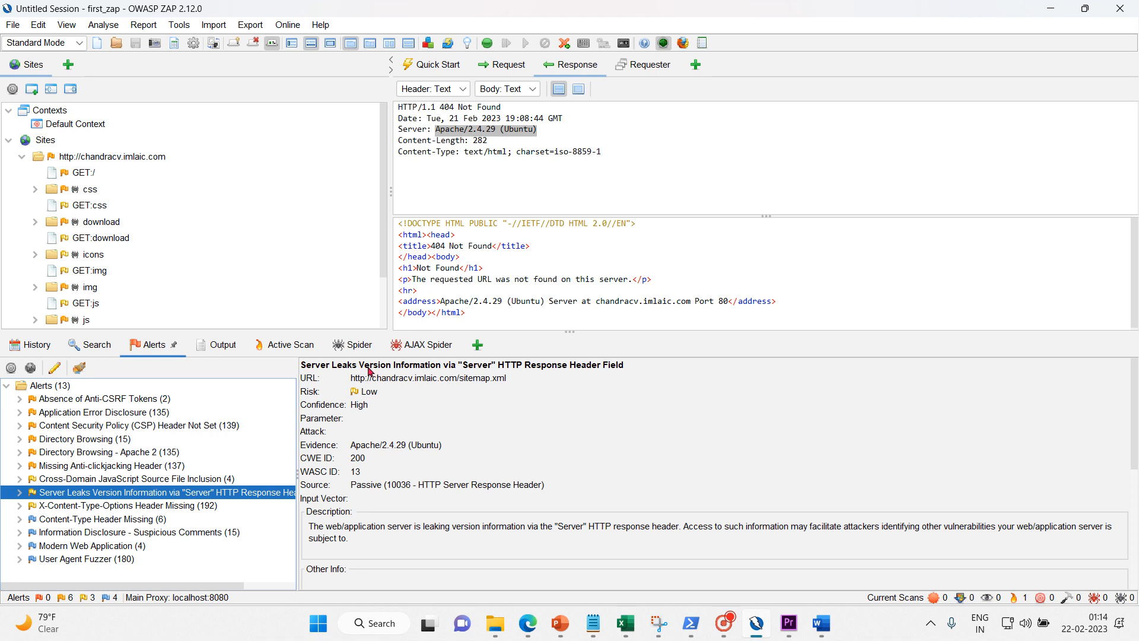
left_click(407, 423)
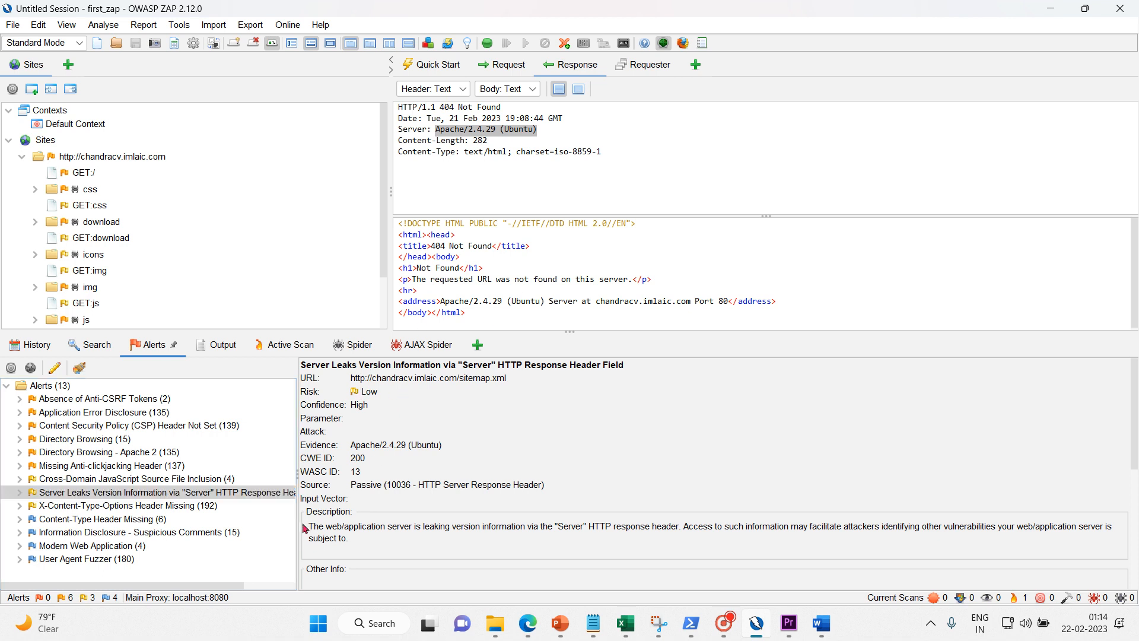
double_click(569, 527)
left_click_drag(594, 528, 654, 534)
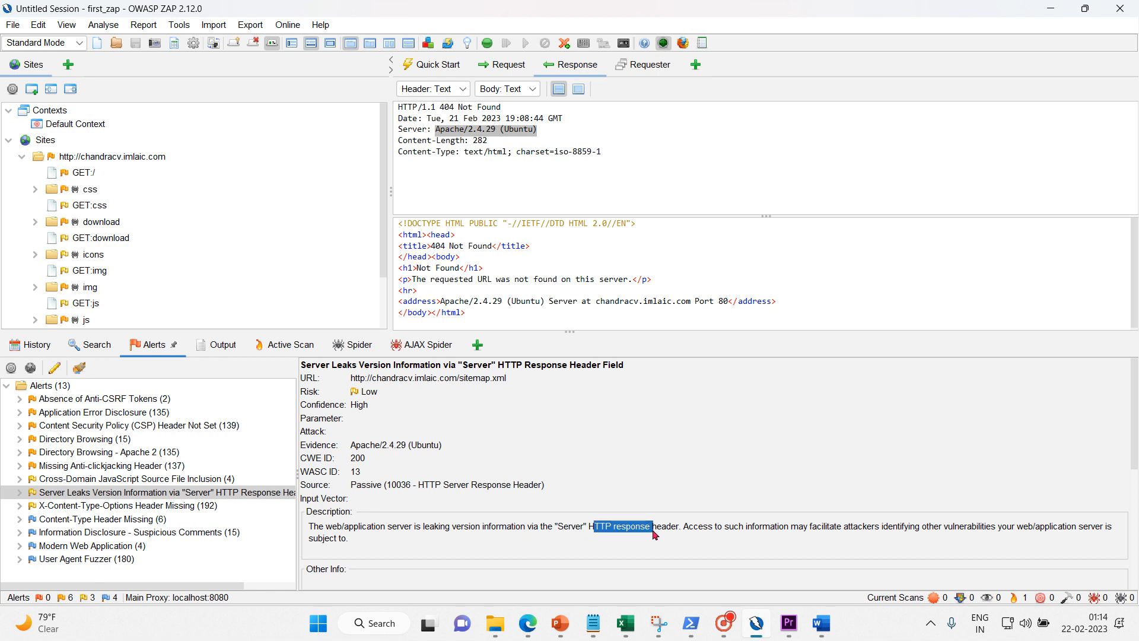
left_click(475, 131)
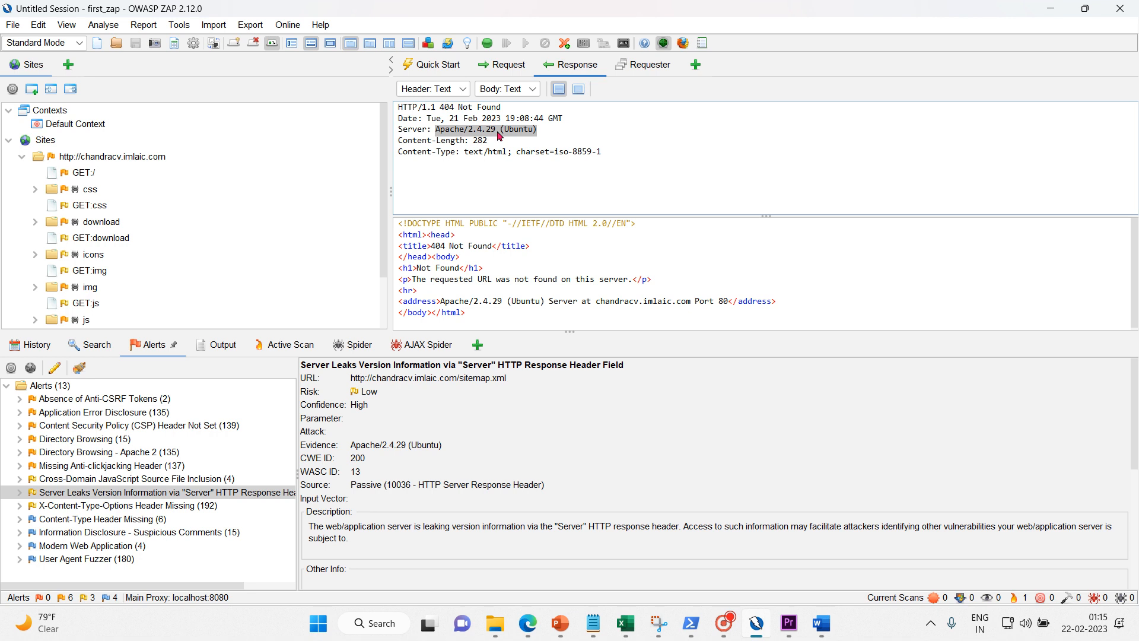
Read the Server Leaks Version Information alert's solution, highlighting the advice on suppressing the "Server" header or providing generic details
scroll(1135, 544, "down", 5)
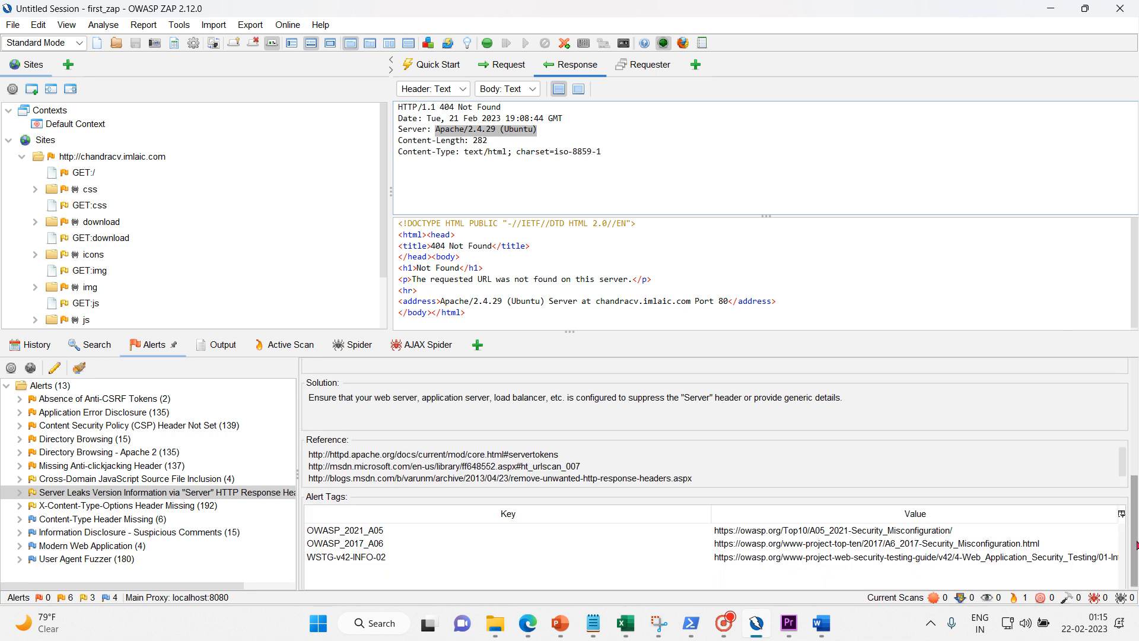
scroll(1134, 545, "up", 1)
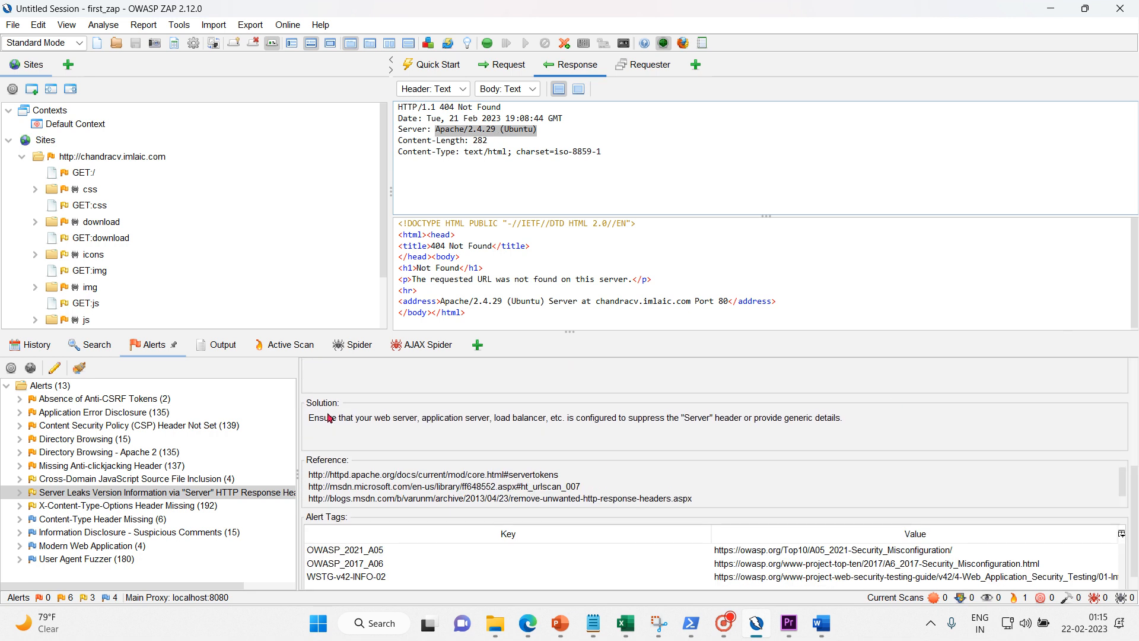
left_click_drag(314, 418, 614, 421)
left_click_drag(684, 418, 862, 419)
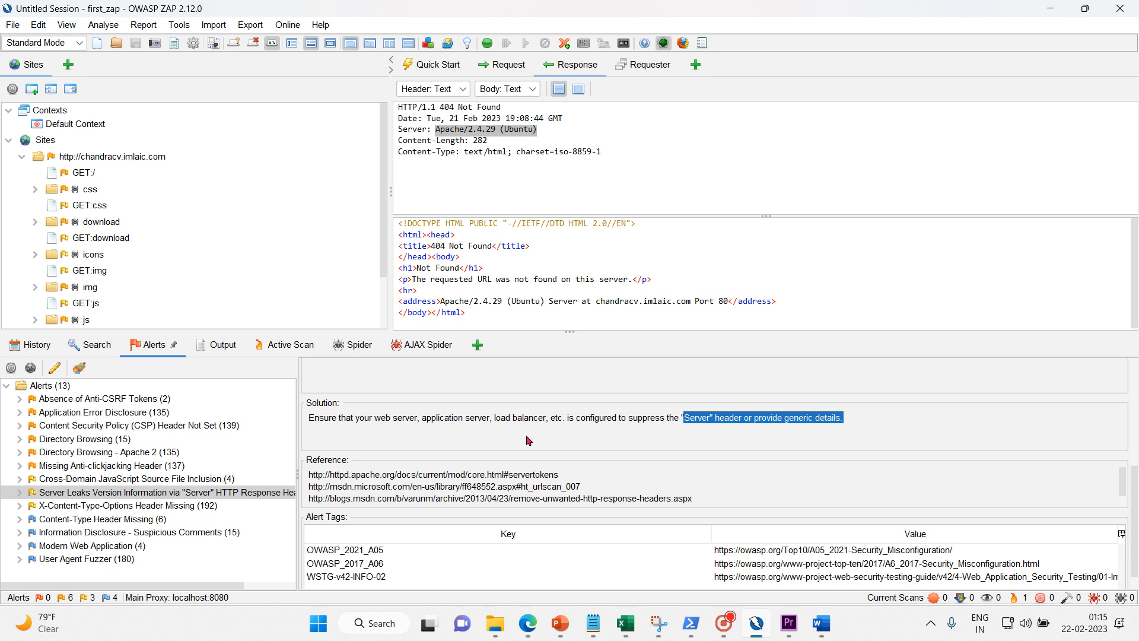
Compare the request and response of the sitemap.xml alert, and check the Automated Scan setup in Quick Start
left_click(501, 64)
left_click(562, 69)
left_click(438, 65)
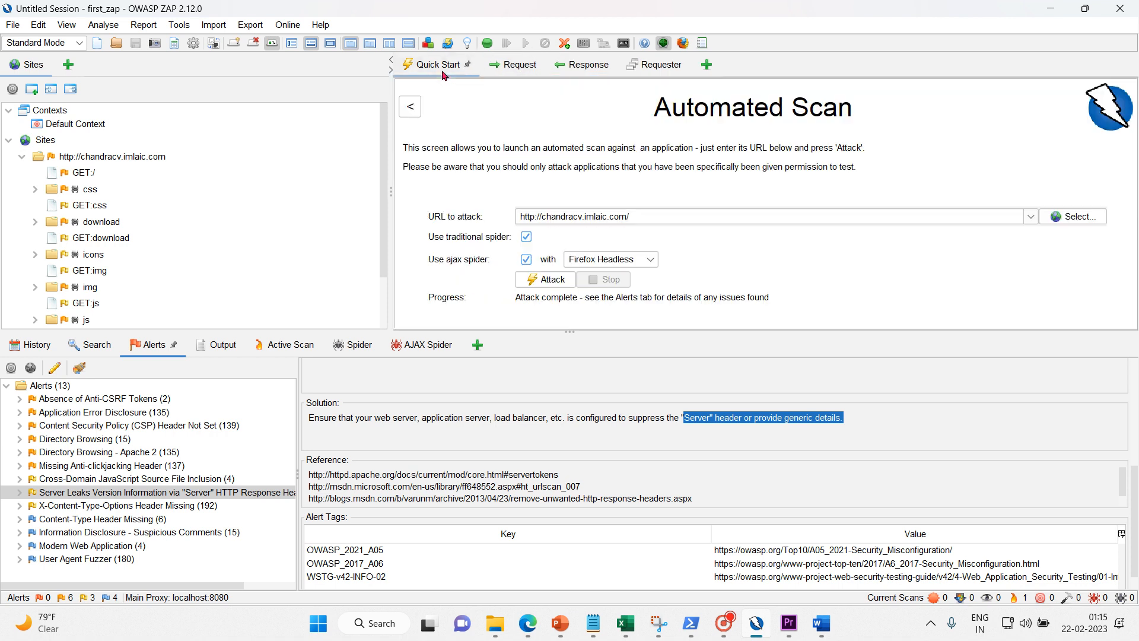
left_click(498, 68)
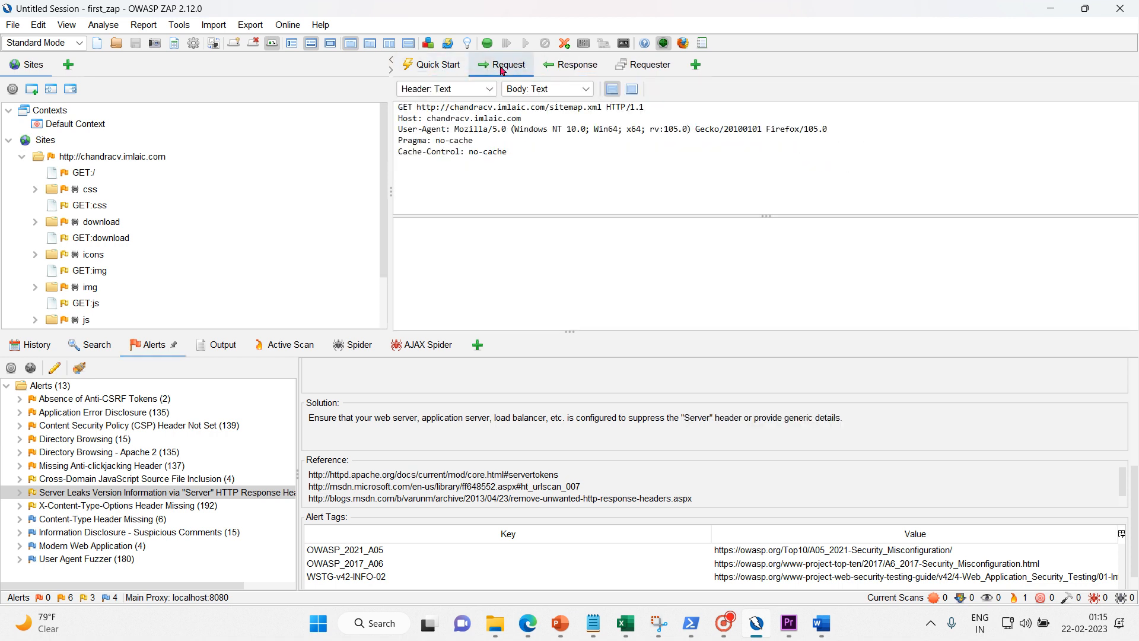
left_click(565, 69)
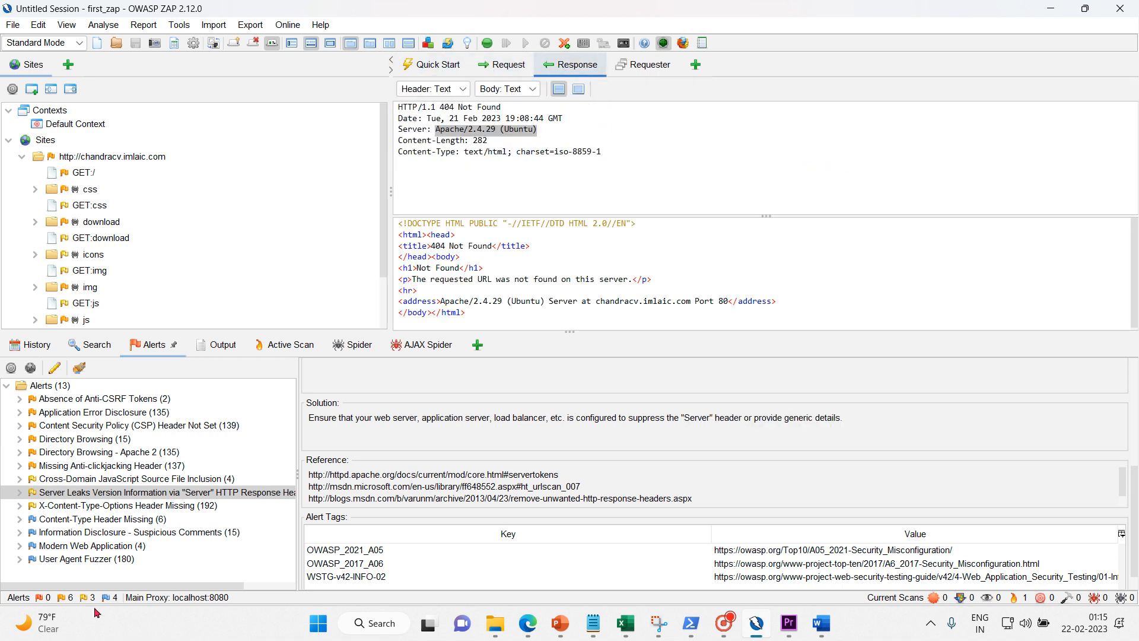
Review the URLs crawled by the Spider and the AJAX Spider results, ending back on the Alerts list
left_click(358, 348)
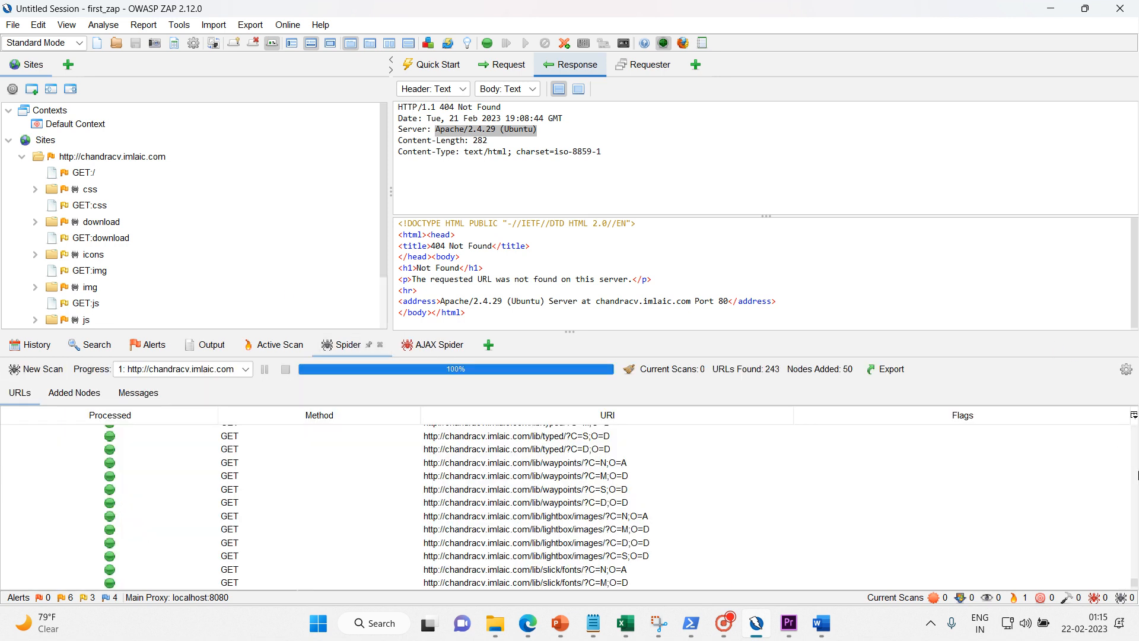
left_click_drag(1136, 467, 1138, 574)
scroll(1118, 503, "up", 20)
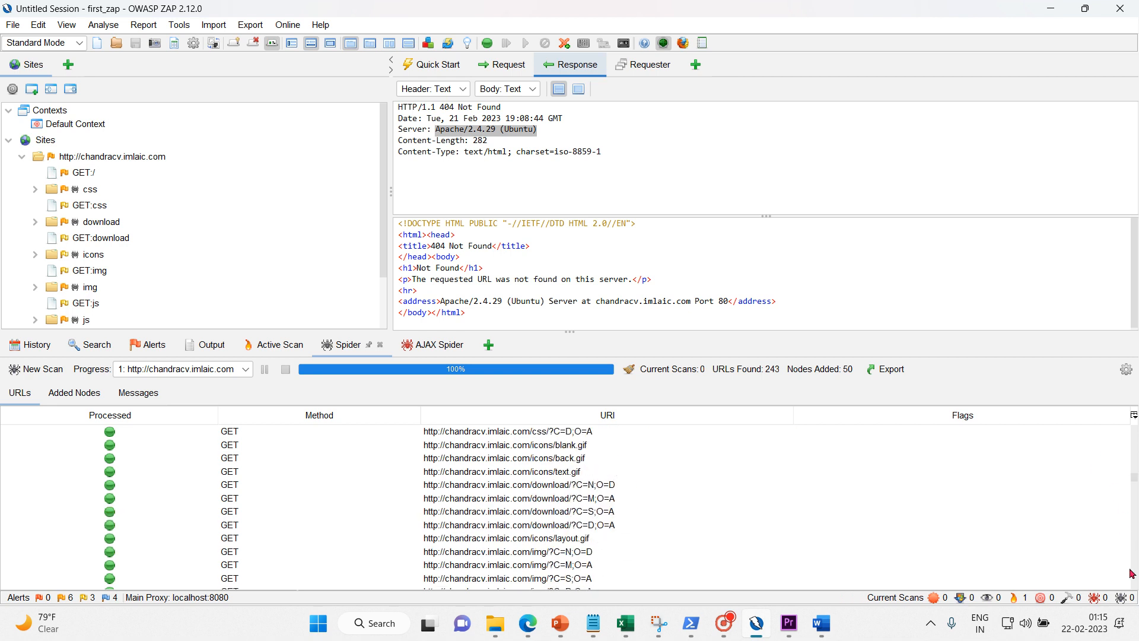
left_click(415, 344)
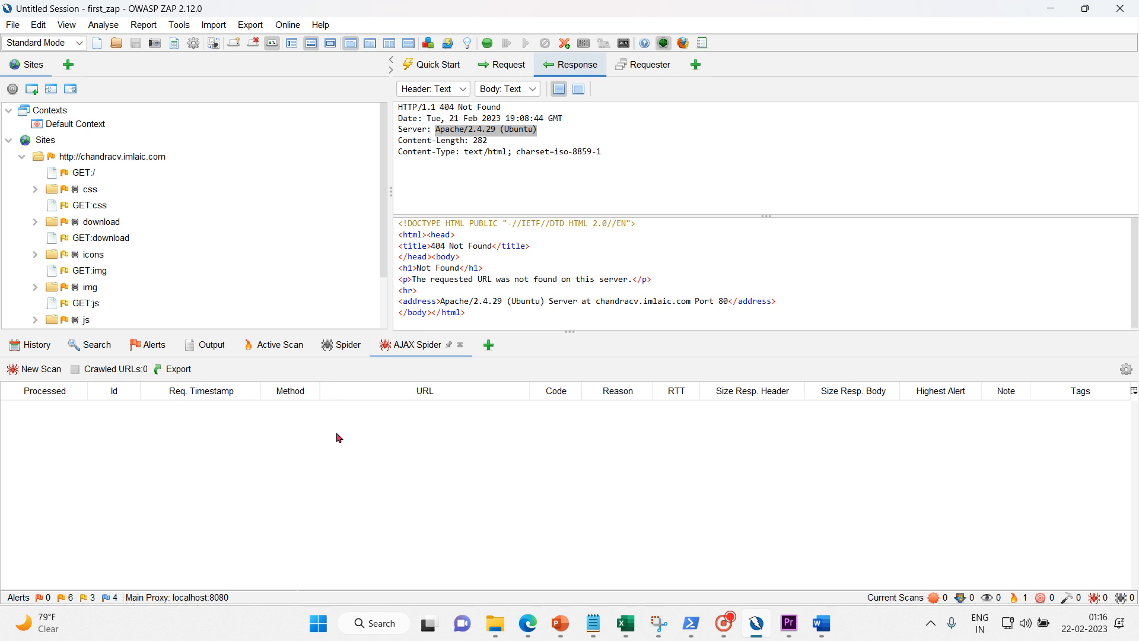
left_click(152, 345)
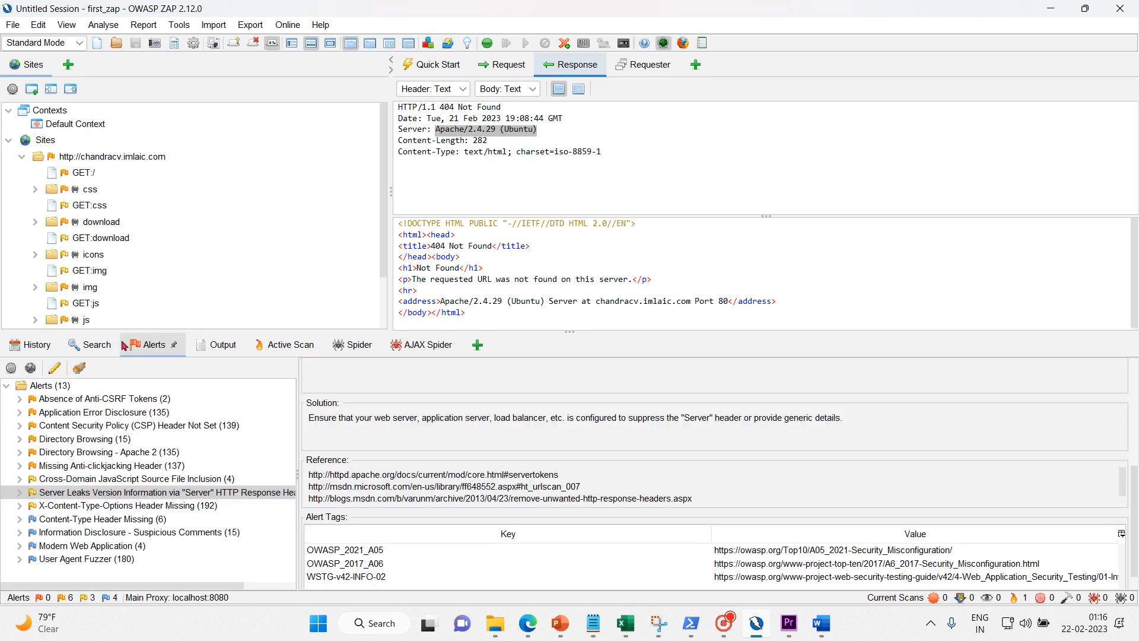
left_click(34, 345)
left_click(154, 345)
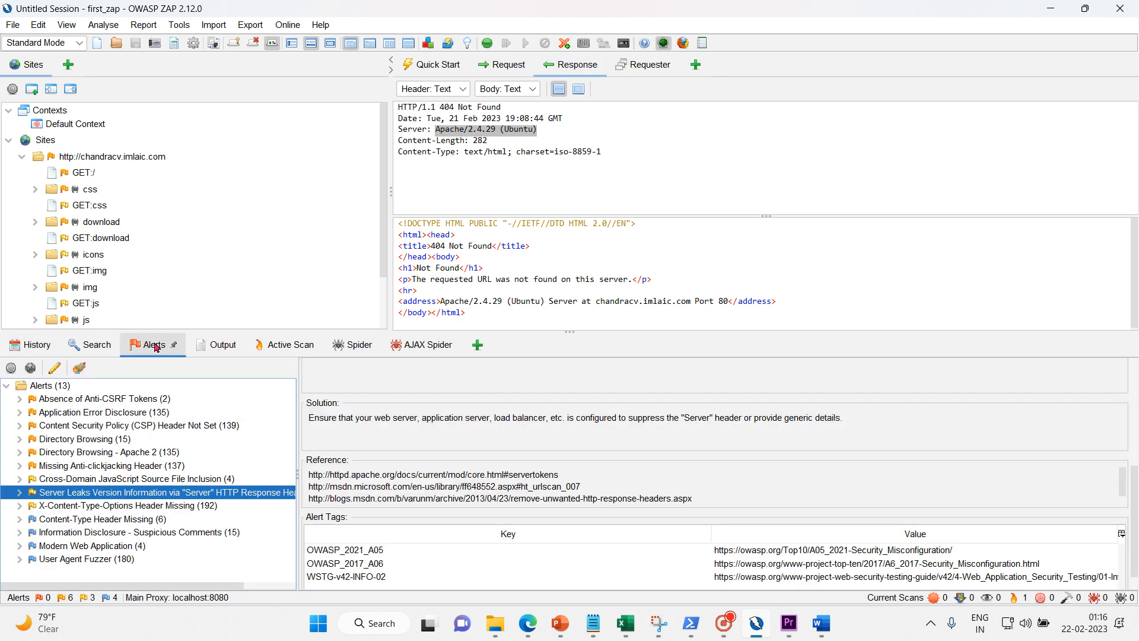
Expand the css and download folders in the site tree and inspect the responses of their GET:/ nodes
double_click(378, 189)
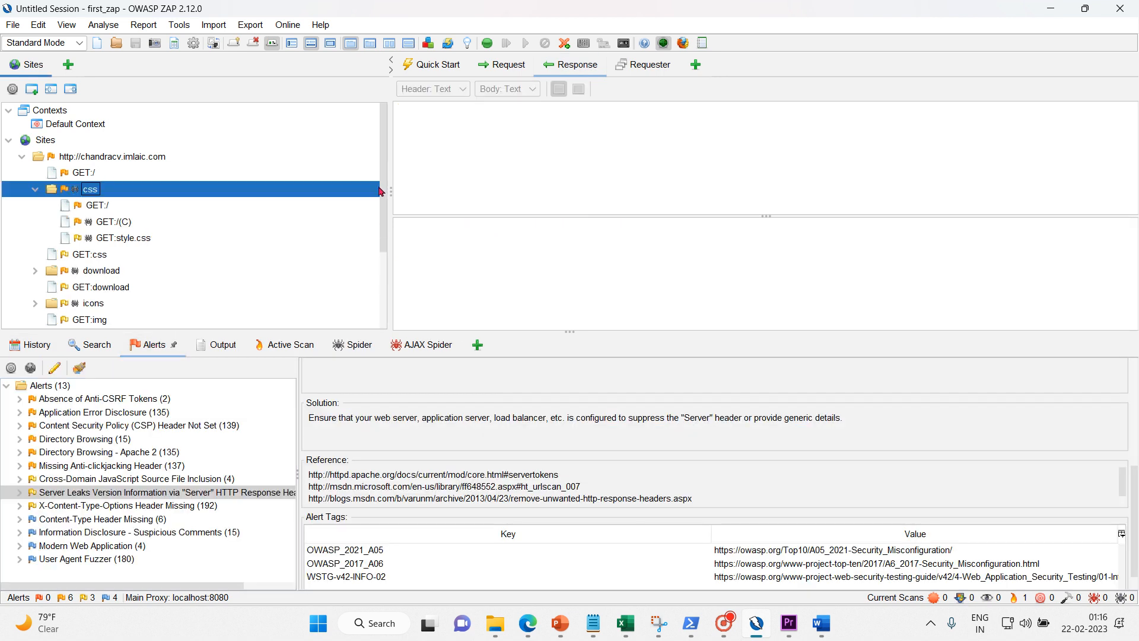
left_click(74, 206)
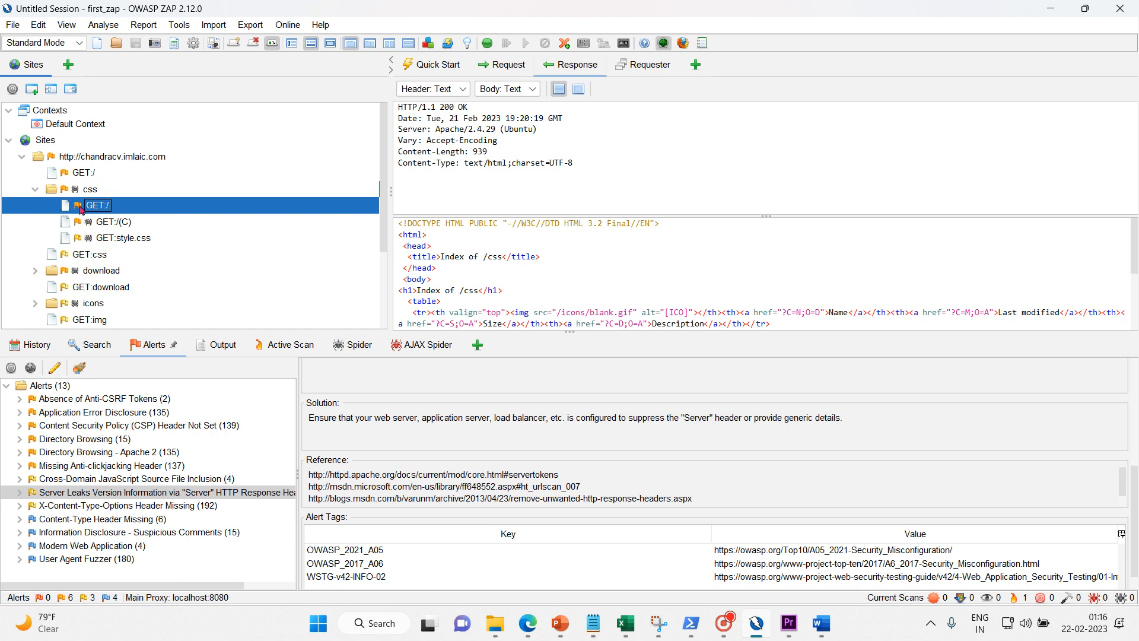
left_click(83, 256)
double_click(98, 271)
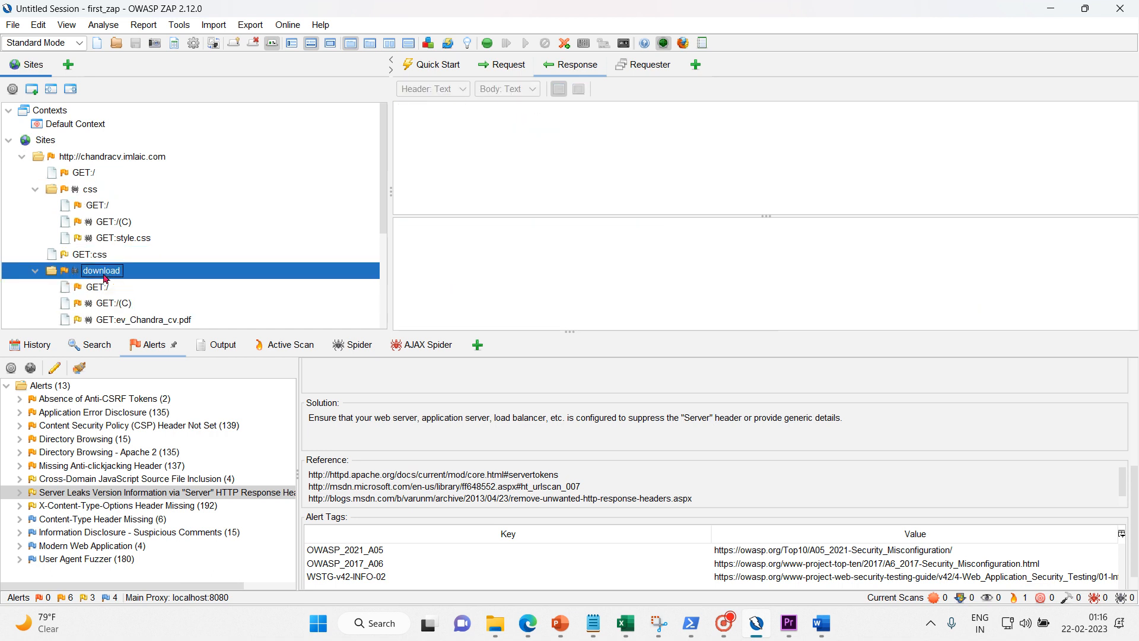
left_click(103, 289)
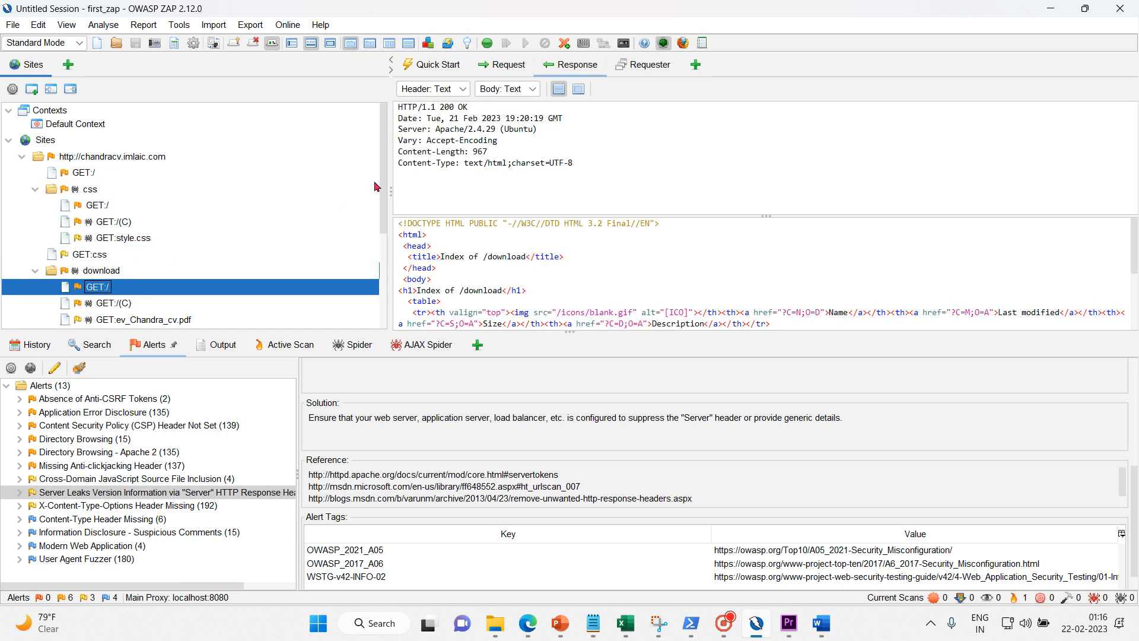
Inspect the GET:img response, expand the img folder, and view the image responses of portfolio-3.jpg and portfolio-6.jpg
left_click_drag(383, 199, 383, 261)
left_click(108, 264)
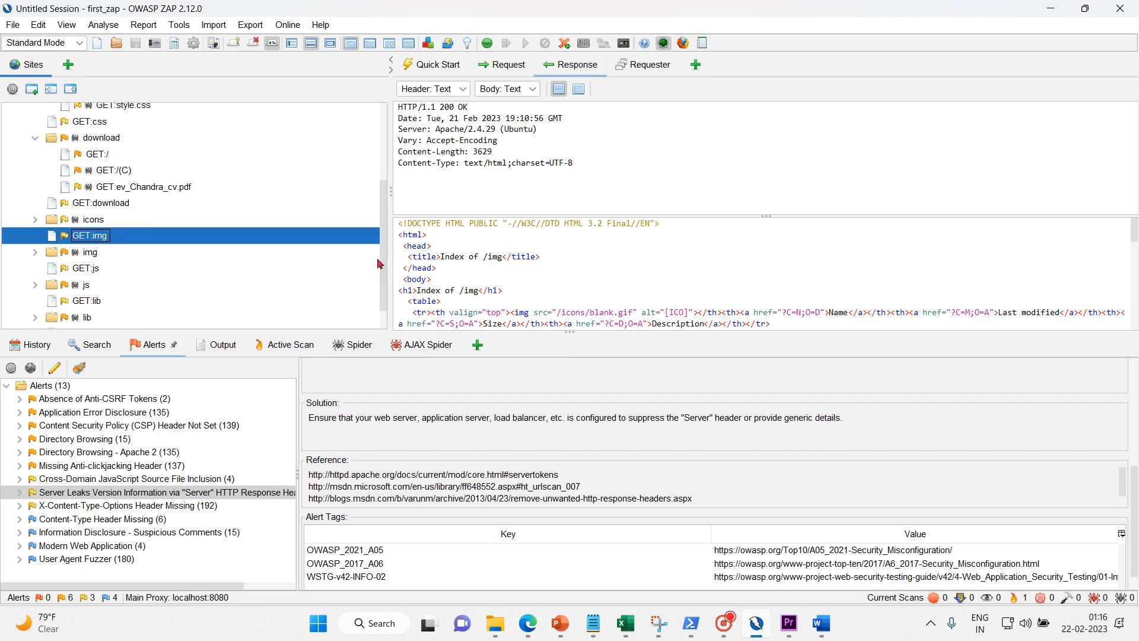
double_click(59, 249)
left_click(119, 226)
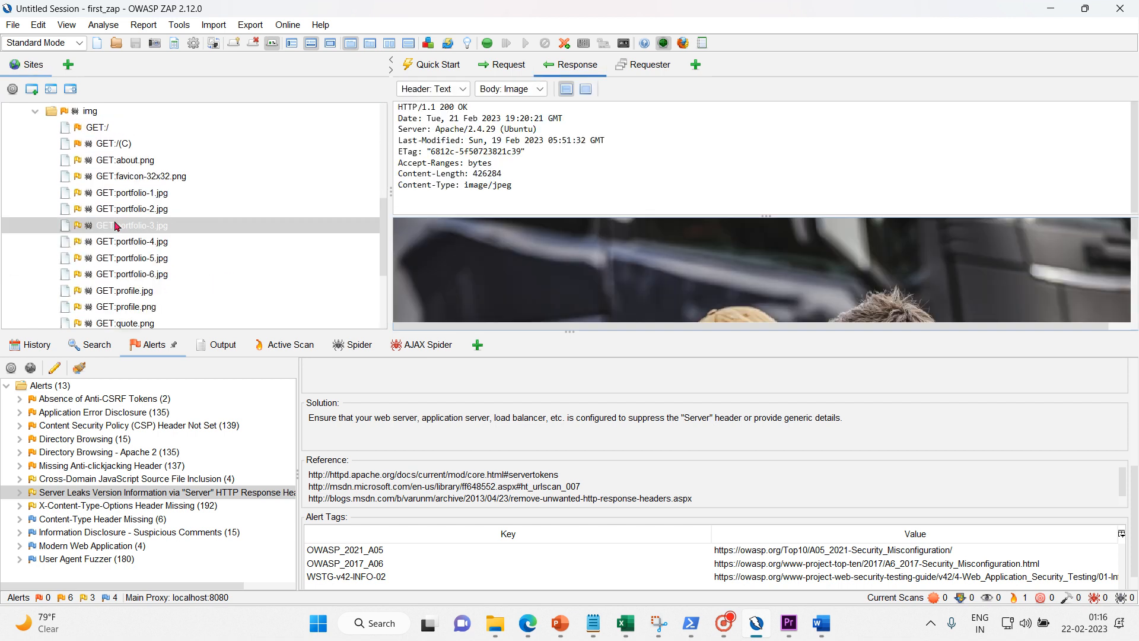
left_click_drag(1133, 133, 1133, 252)
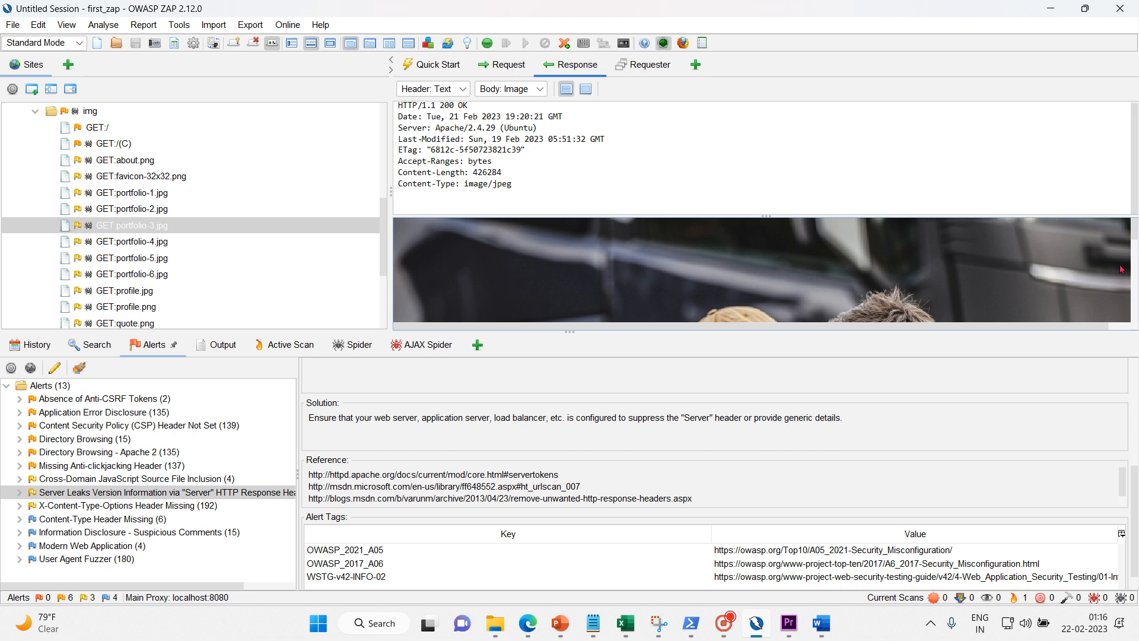
left_click(135, 274)
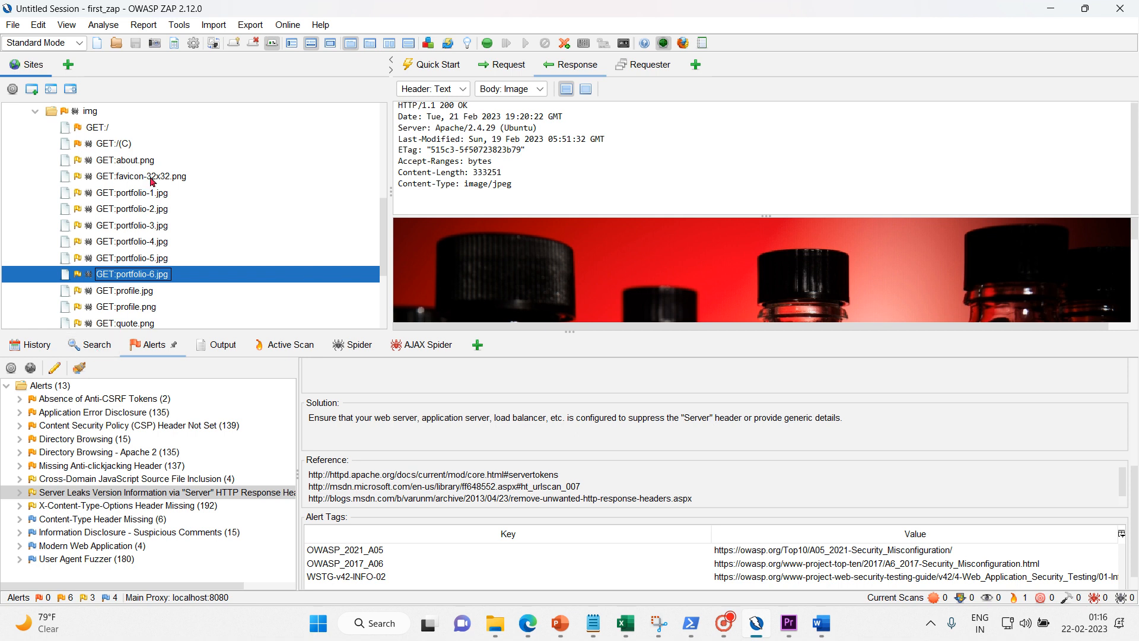
left_click_drag(384, 234, 389, 144)
scroll(130, 282, "down", 10)
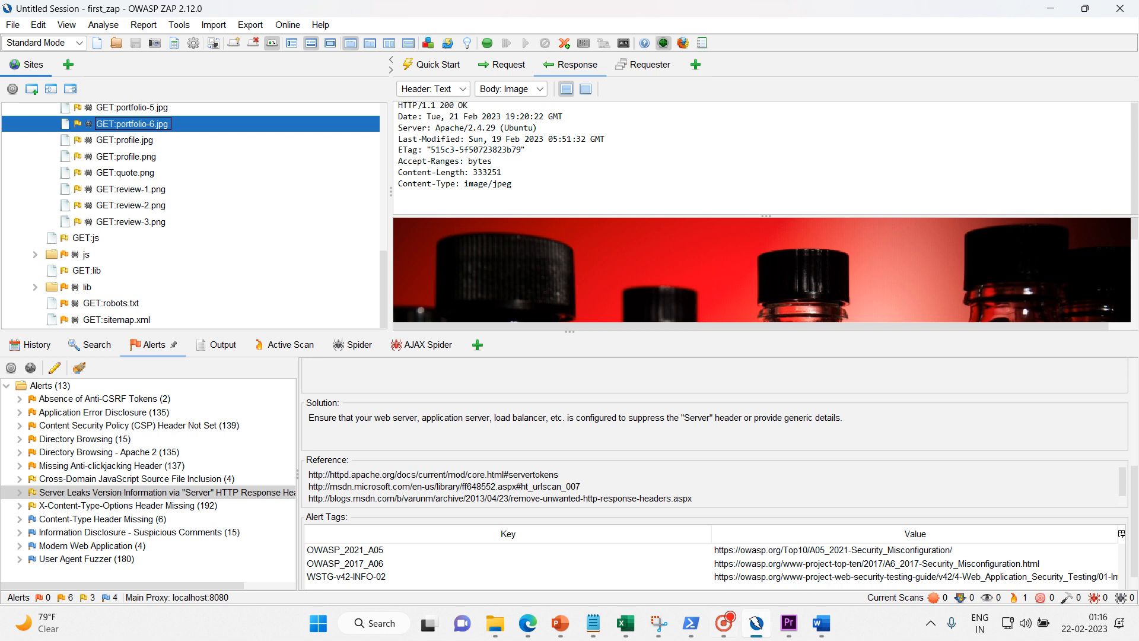
Switch to the PowerPoint slide show at the Running an Automated Scan slide
mouse_move(560, 623)
left_click(630, 571)
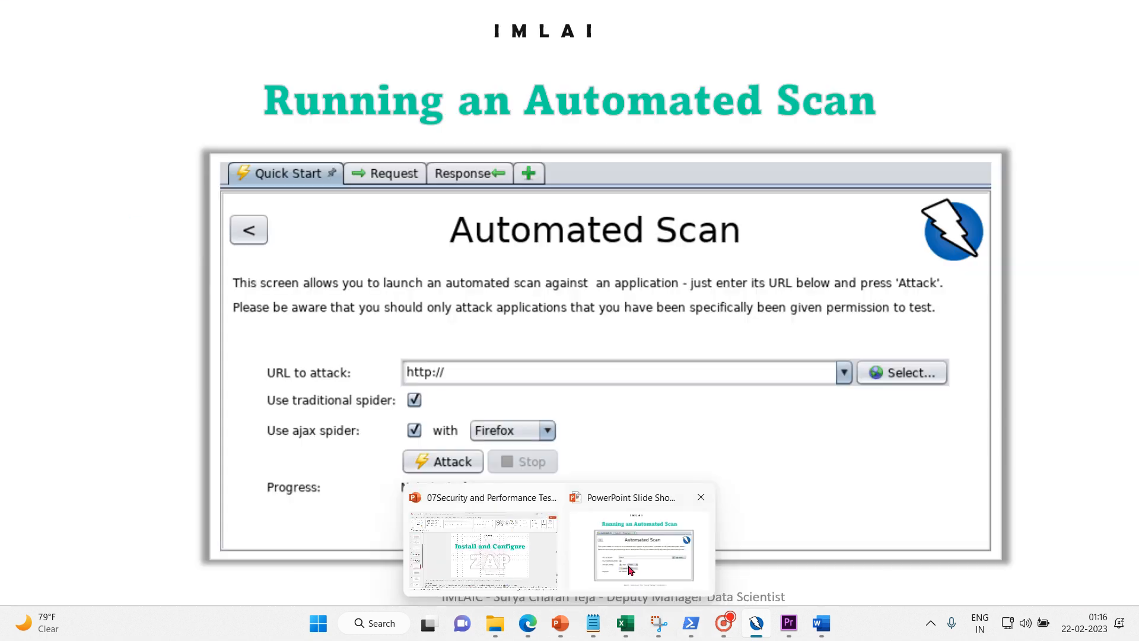